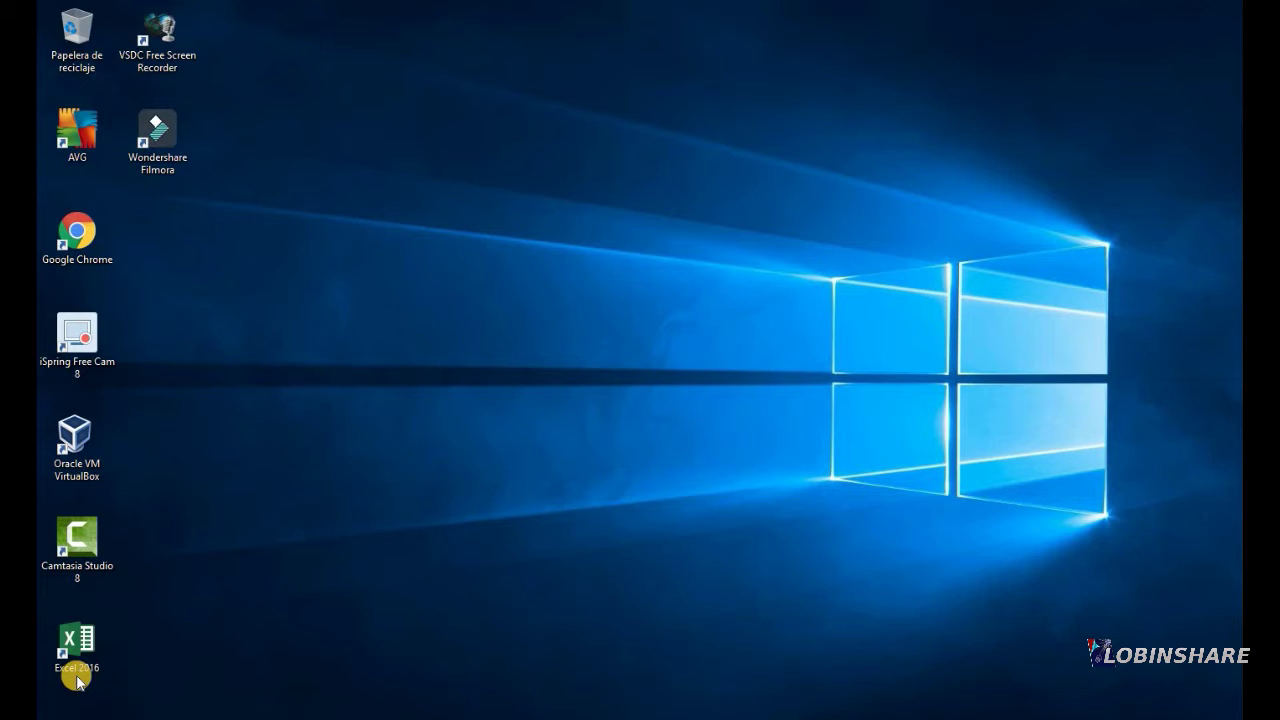
- Launch Excel 2016 and glance through Hoja2 and Hoja3 before returning to Hoja1
{"action": "double_click", "coordinate": [77, 678]}
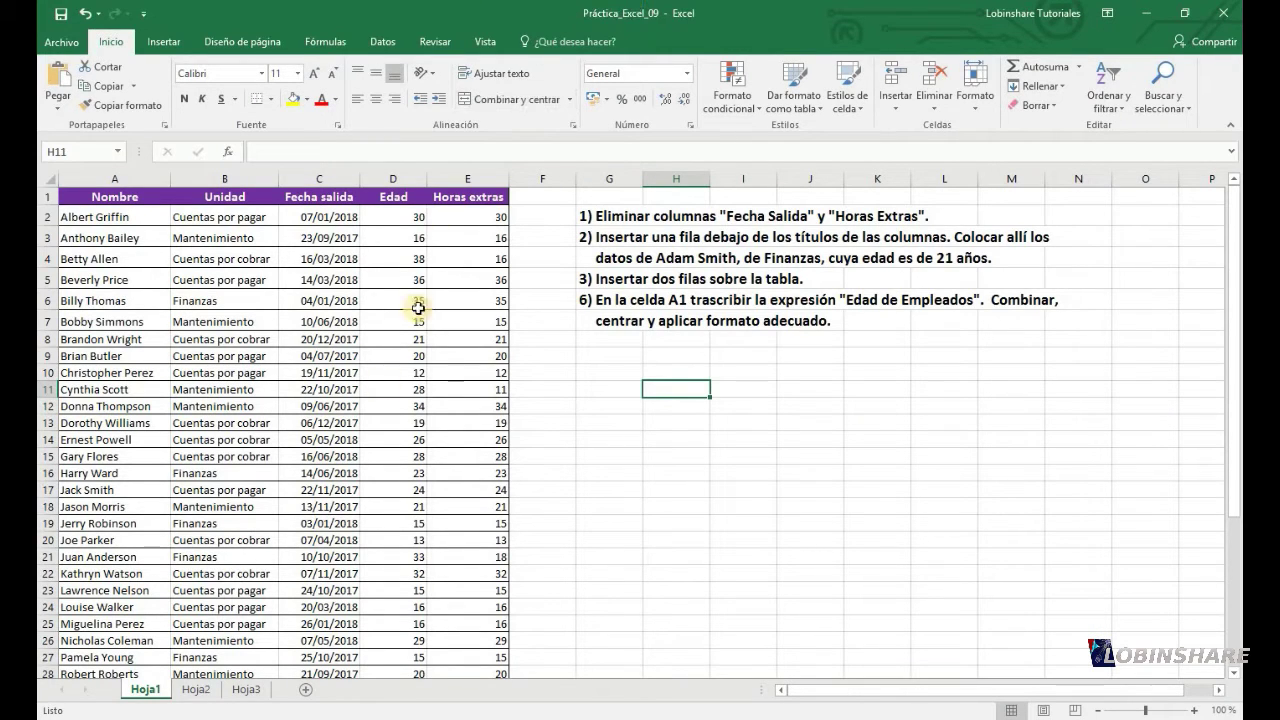
{"action": "left_click", "coordinate": [192, 689]}
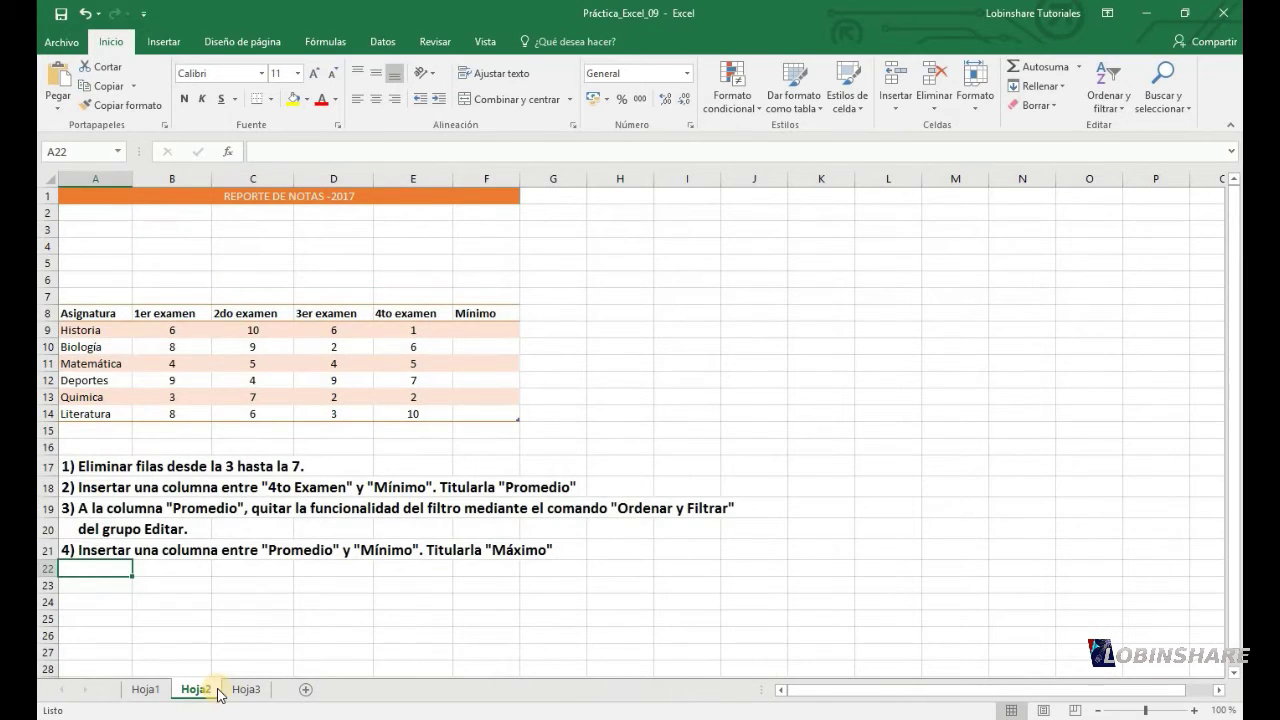
{"action": "left_click", "coordinate": [246, 689]}
{"action": "left_click", "coordinate": [195, 689]}
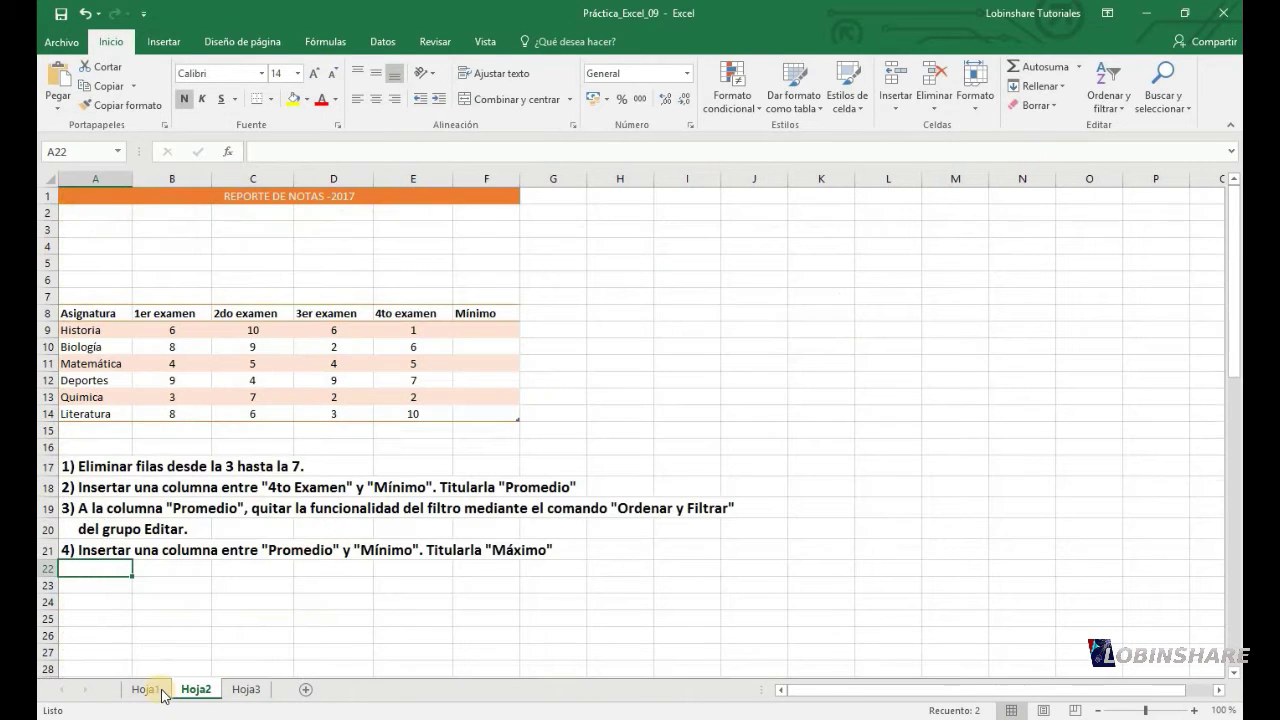
{"action": "left_click", "coordinate": [160, 690]}
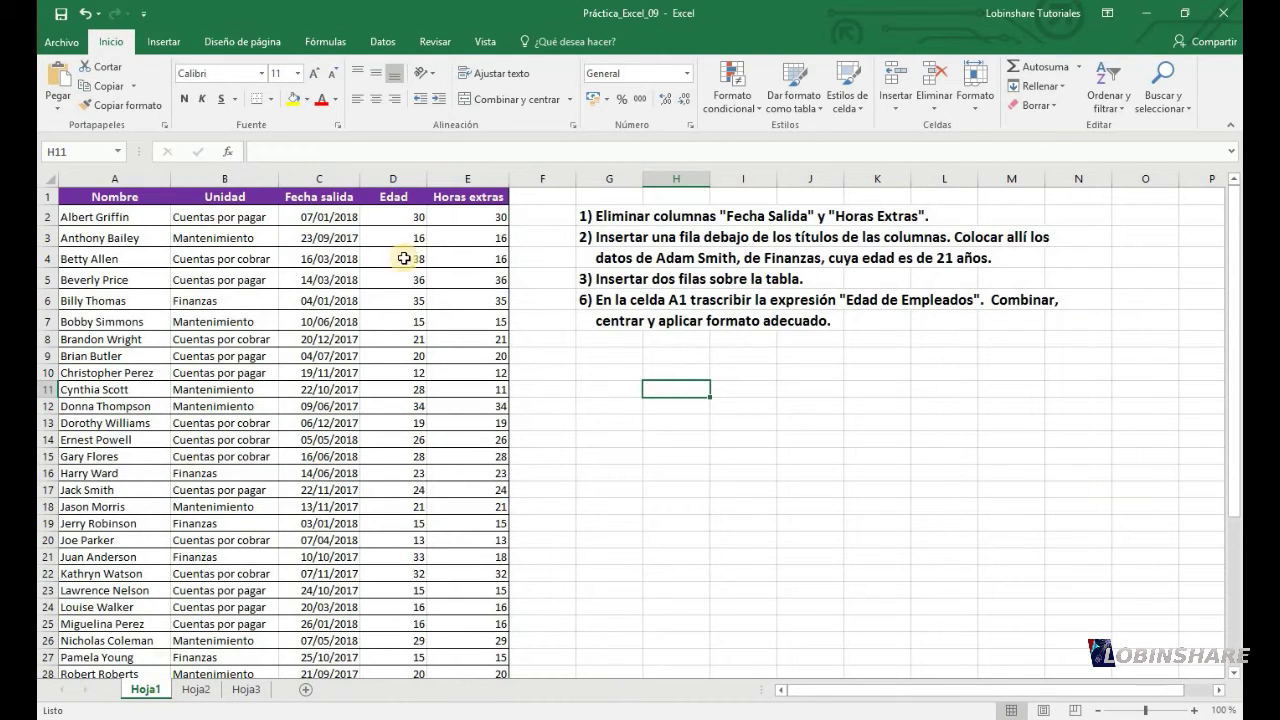
- Review the Hoja1 task list and check the Insertar options without inserting anything
{"action": "left_click_drag", "start_coordinate": [600, 214], "coordinate": [1049, 320]}
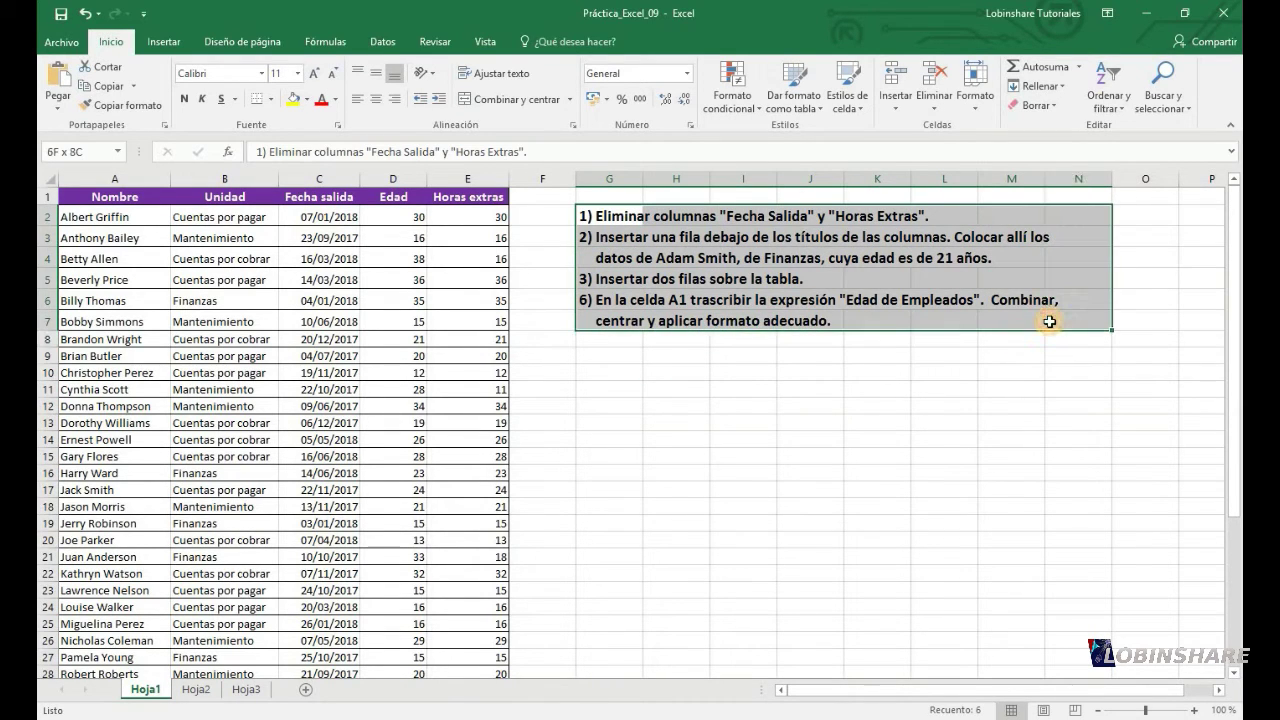
{"action": "left_click", "coordinate": [897, 406]}
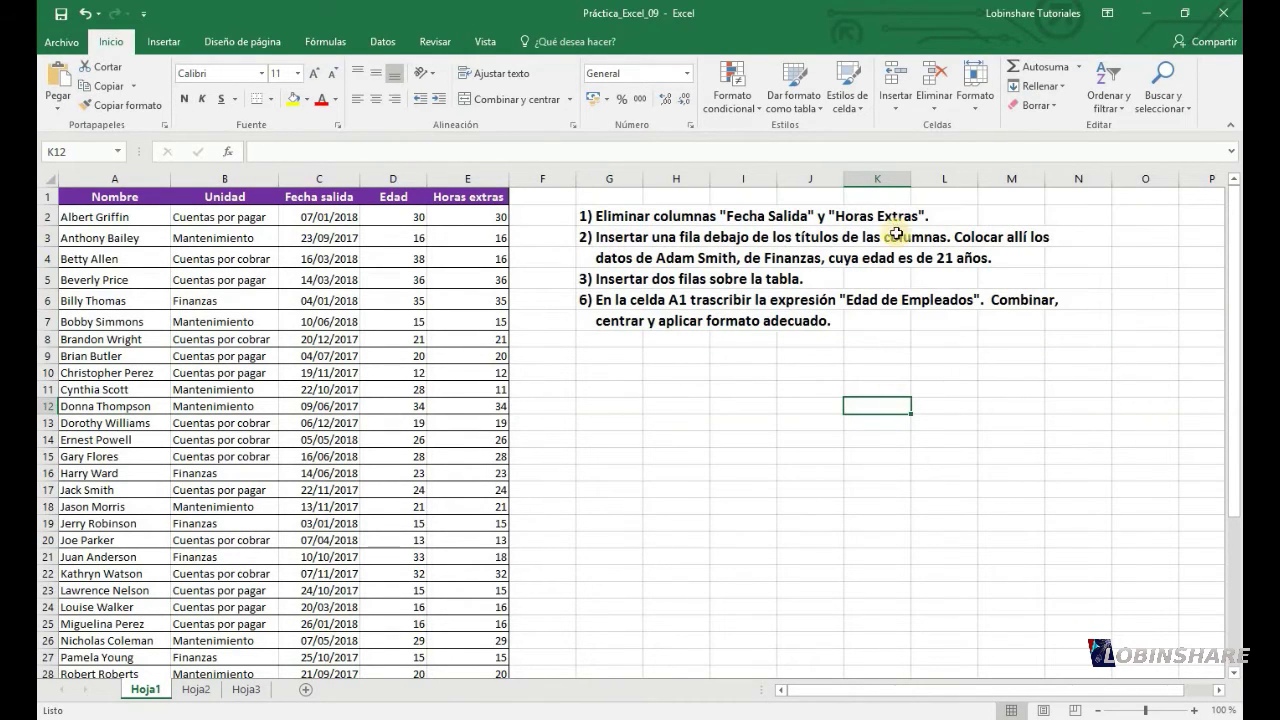
{"action": "left_click", "coordinate": [894, 110]}
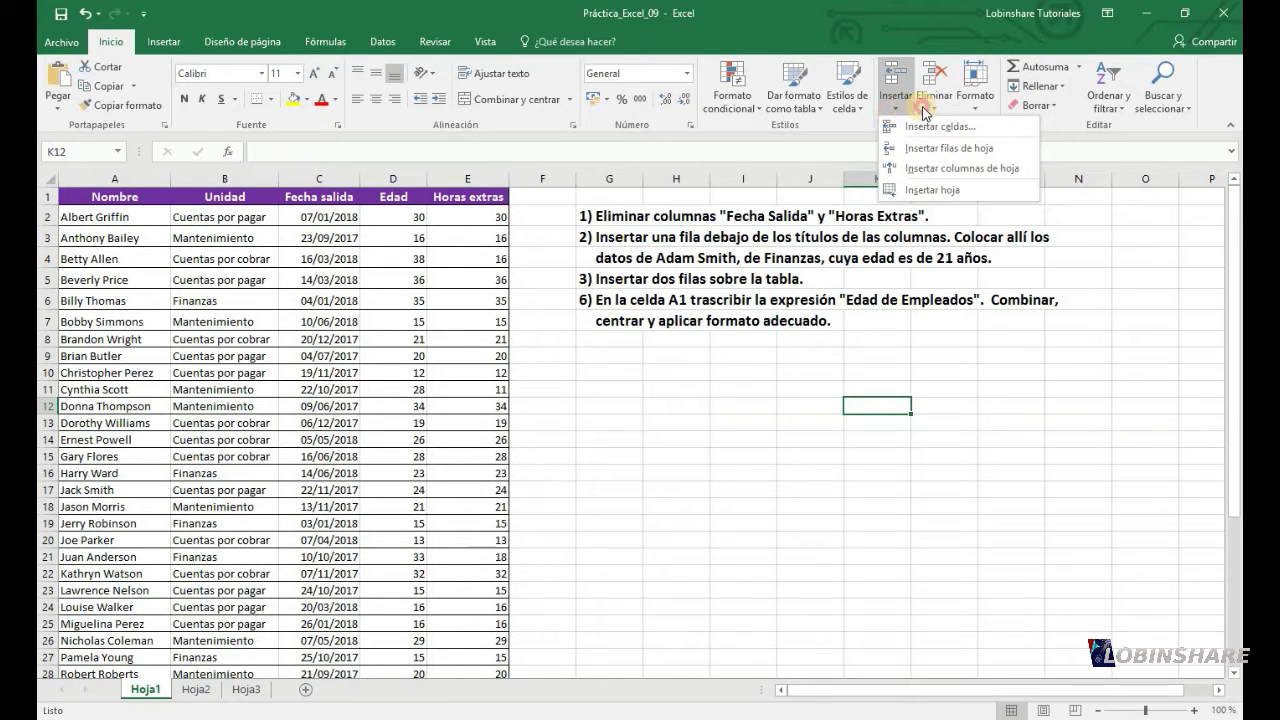
{"action": "left_click", "coordinate": [925, 113]}
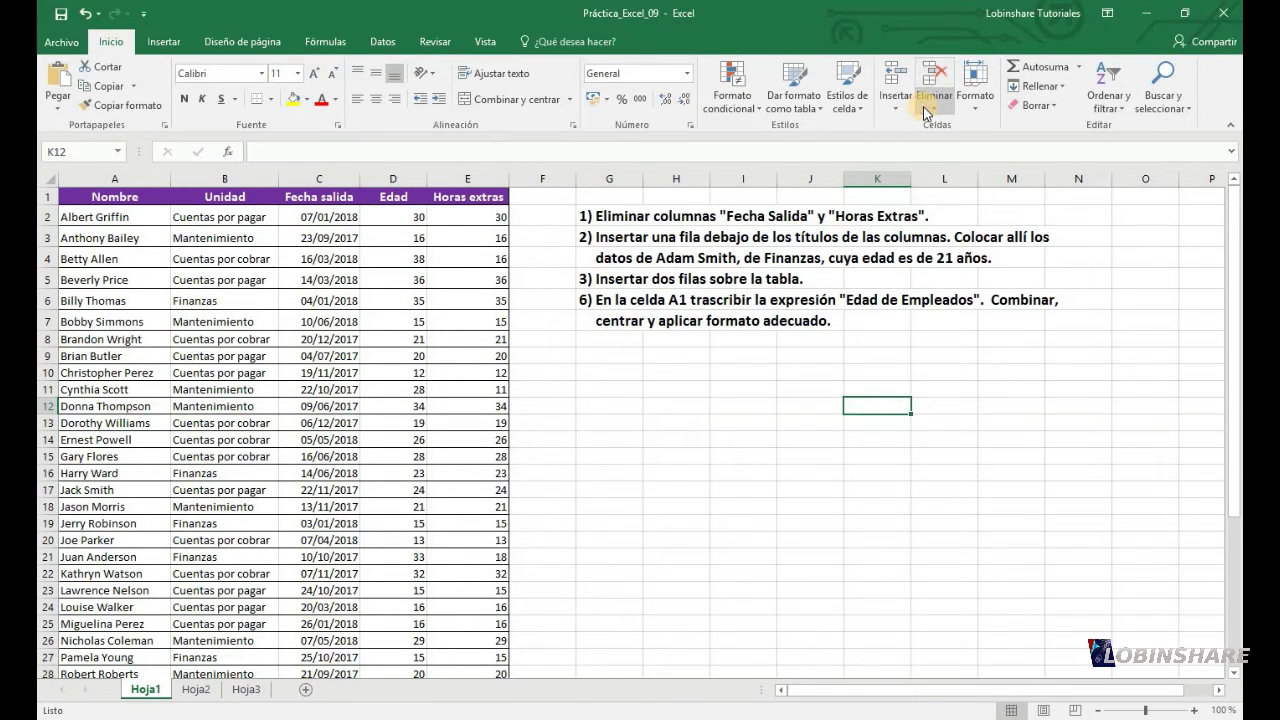
- Delete the Fecha salida column from the employee table
{"action": "left_click", "coordinate": [595, 371]}
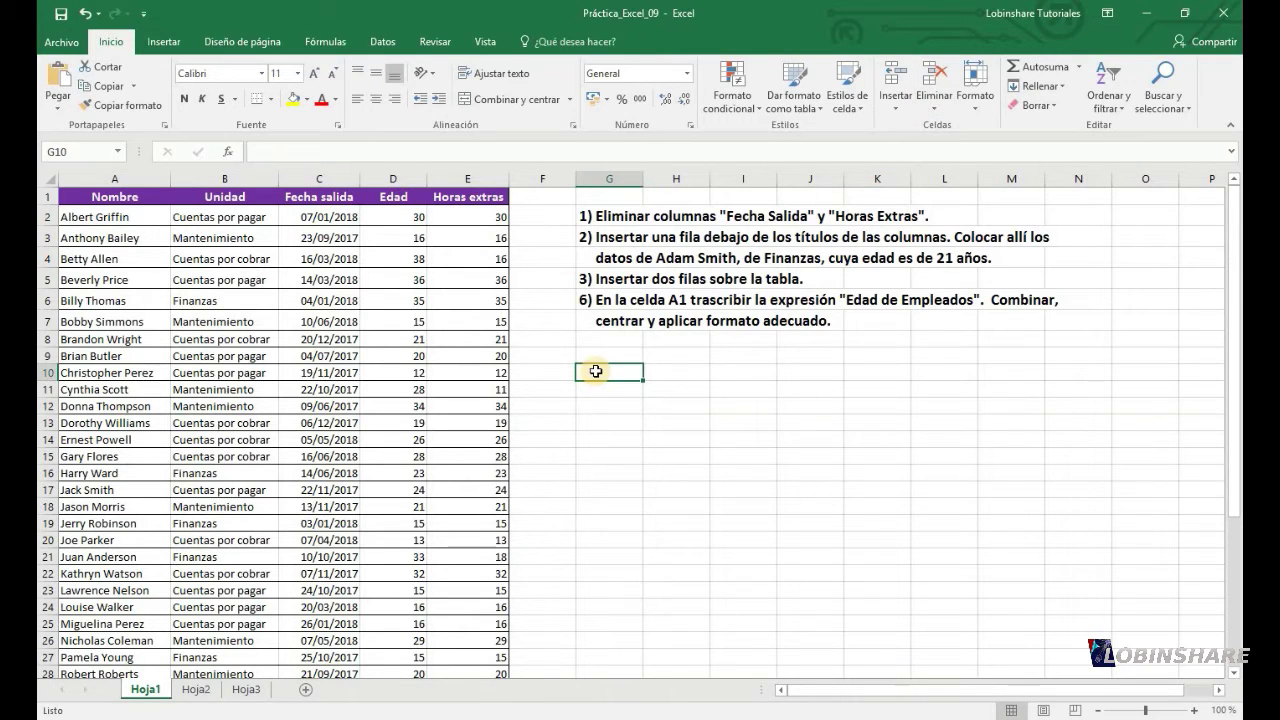
{"action": "left_click", "coordinate": [598, 218]}
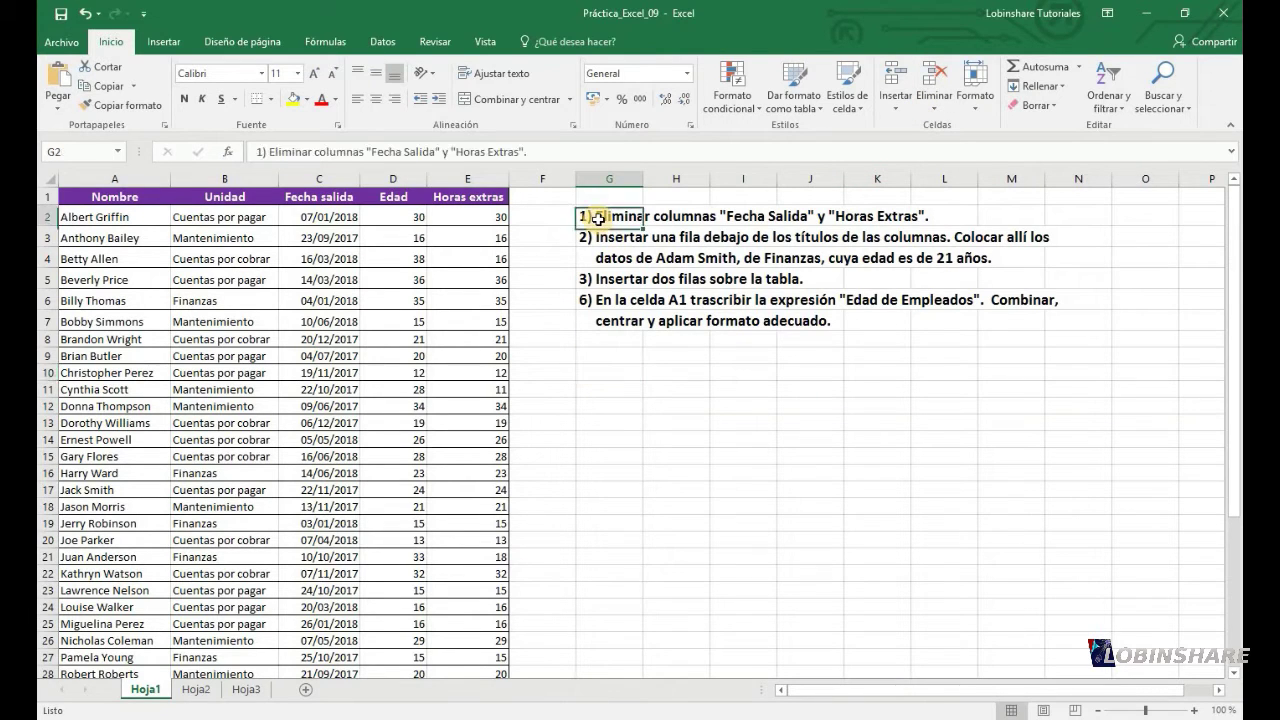
{"action": "left_click_drag", "start_coordinate": [598, 218], "coordinate": [928, 218]}
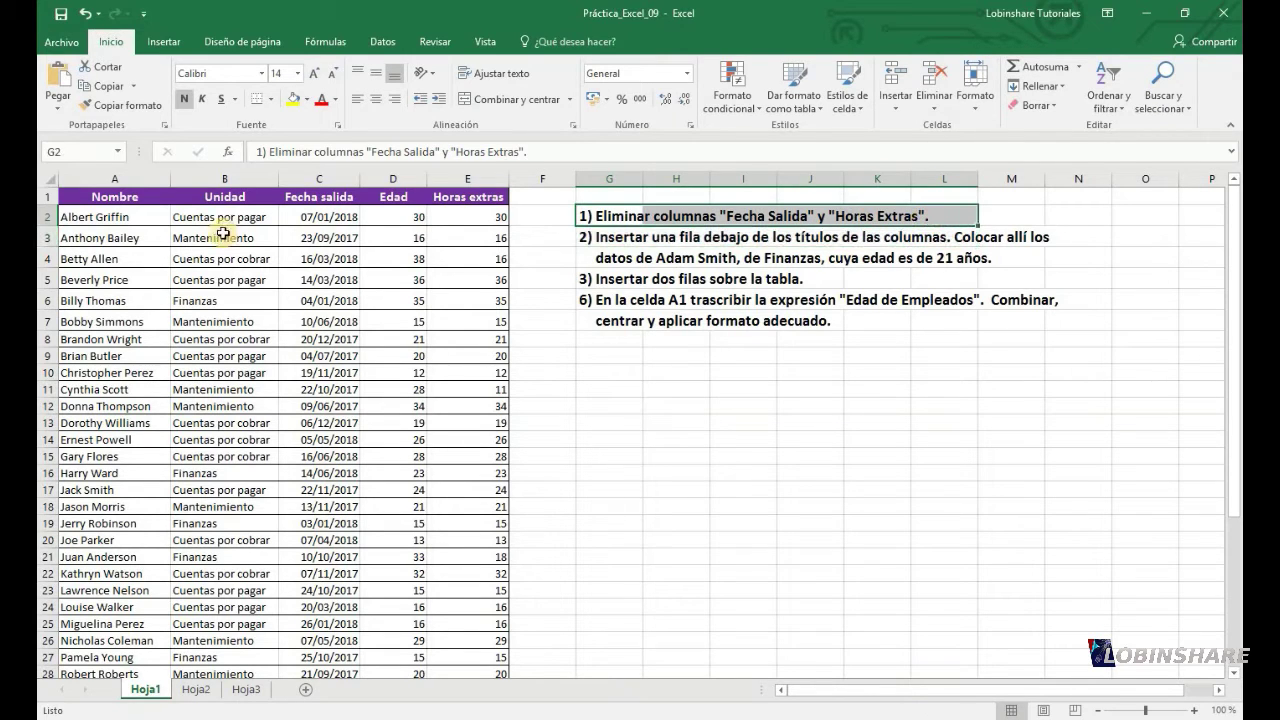
{"action": "left_click", "coordinate": [180, 238]}
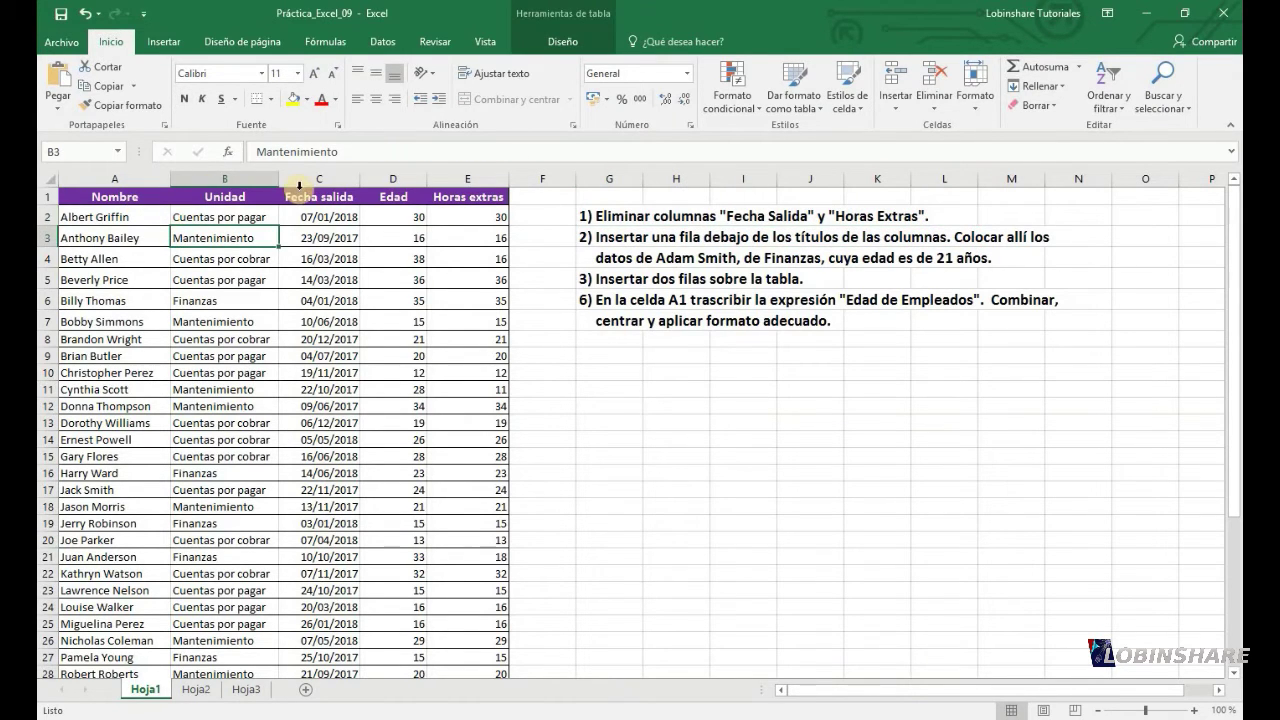
{"action": "left_click", "coordinate": [316, 180]}
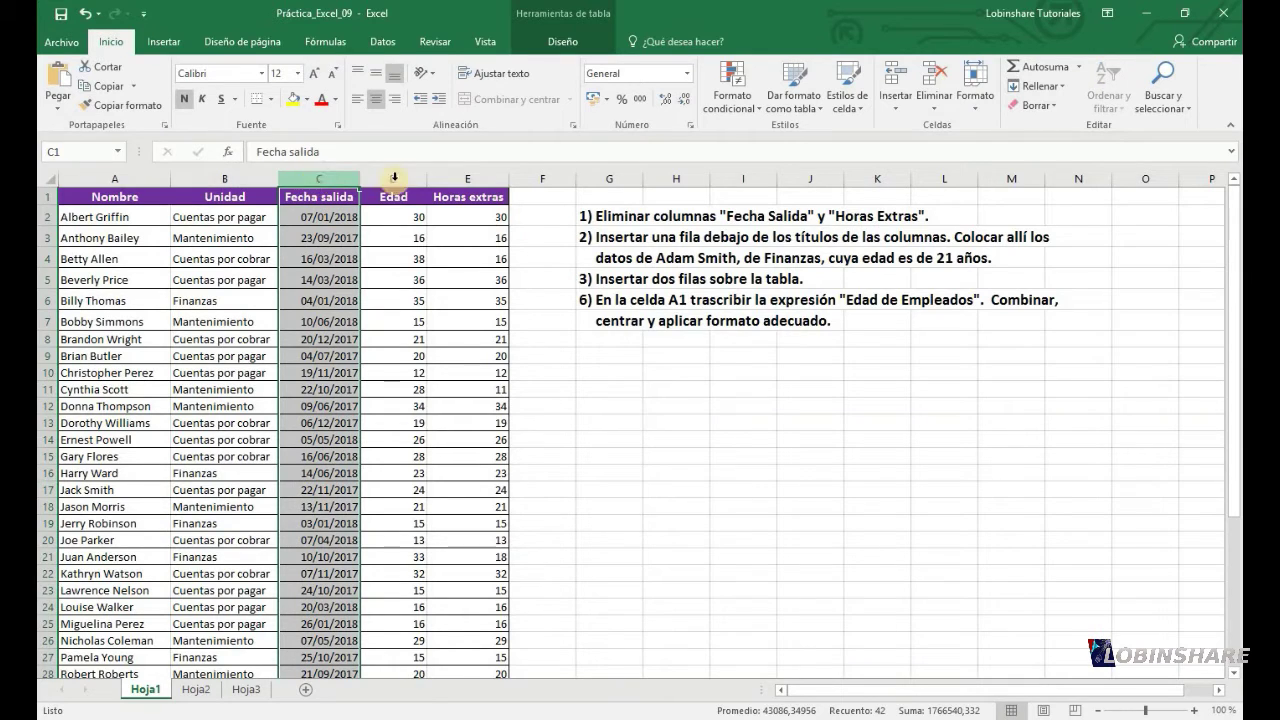
{"action": "left_click", "coordinate": [460, 179]}
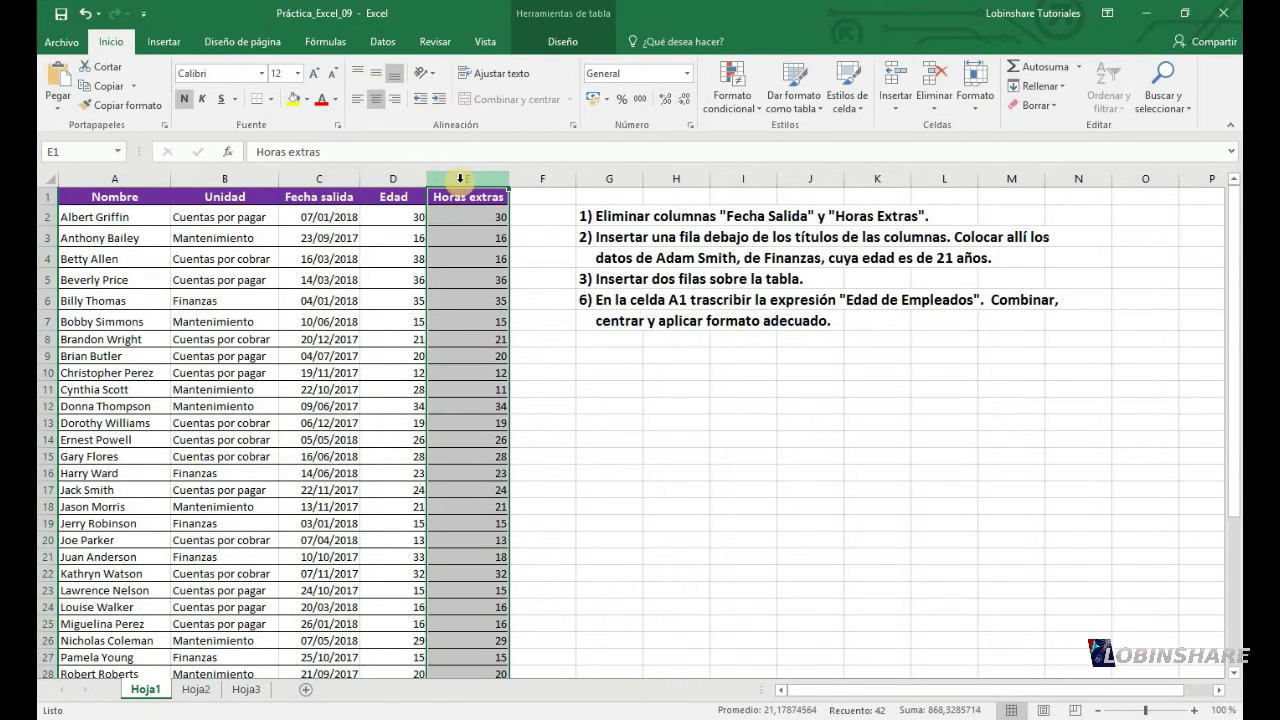
{"action": "left_click", "coordinate": [457, 279]}
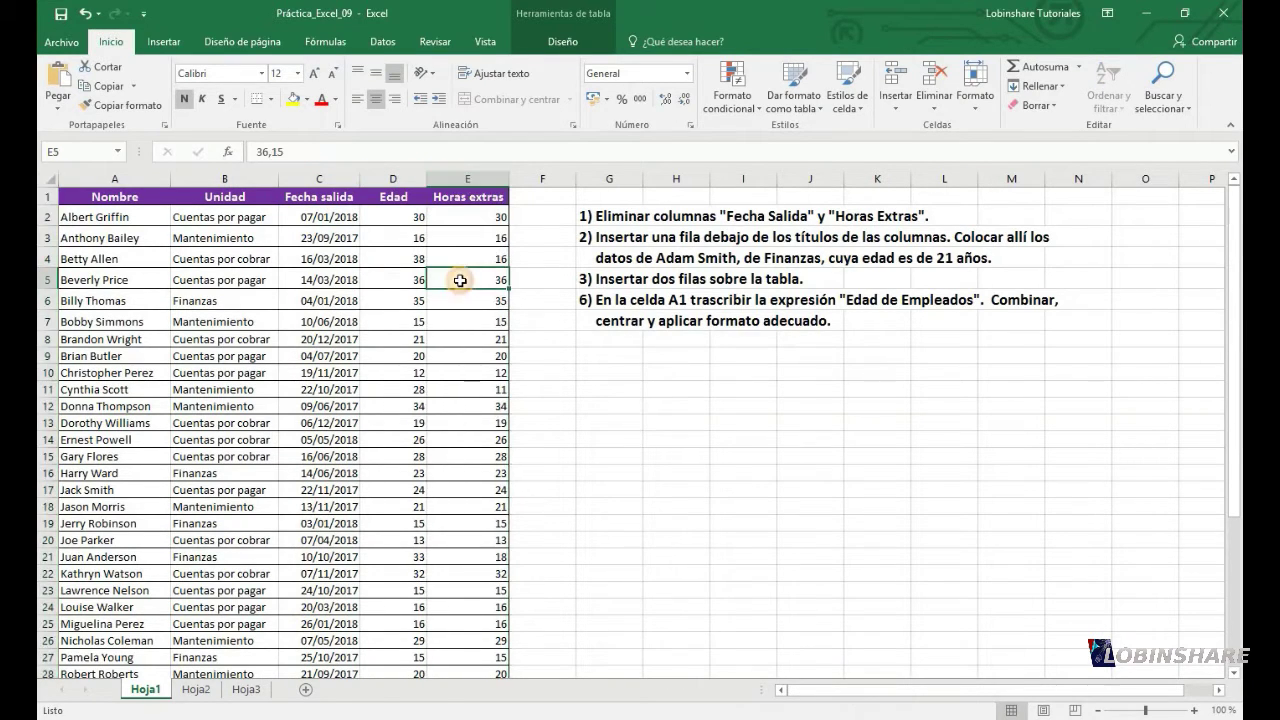
{"action": "left_click", "coordinate": [330, 182]}
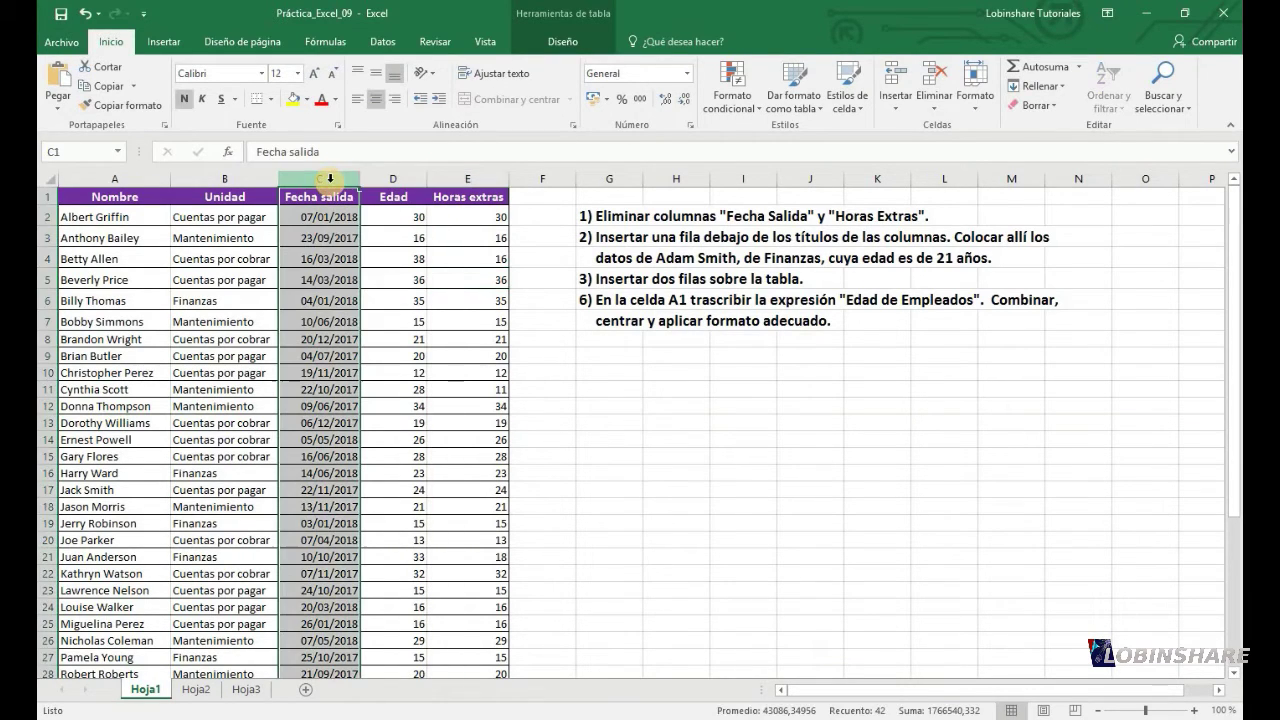
{"action": "left_click", "coordinate": [933, 104]}
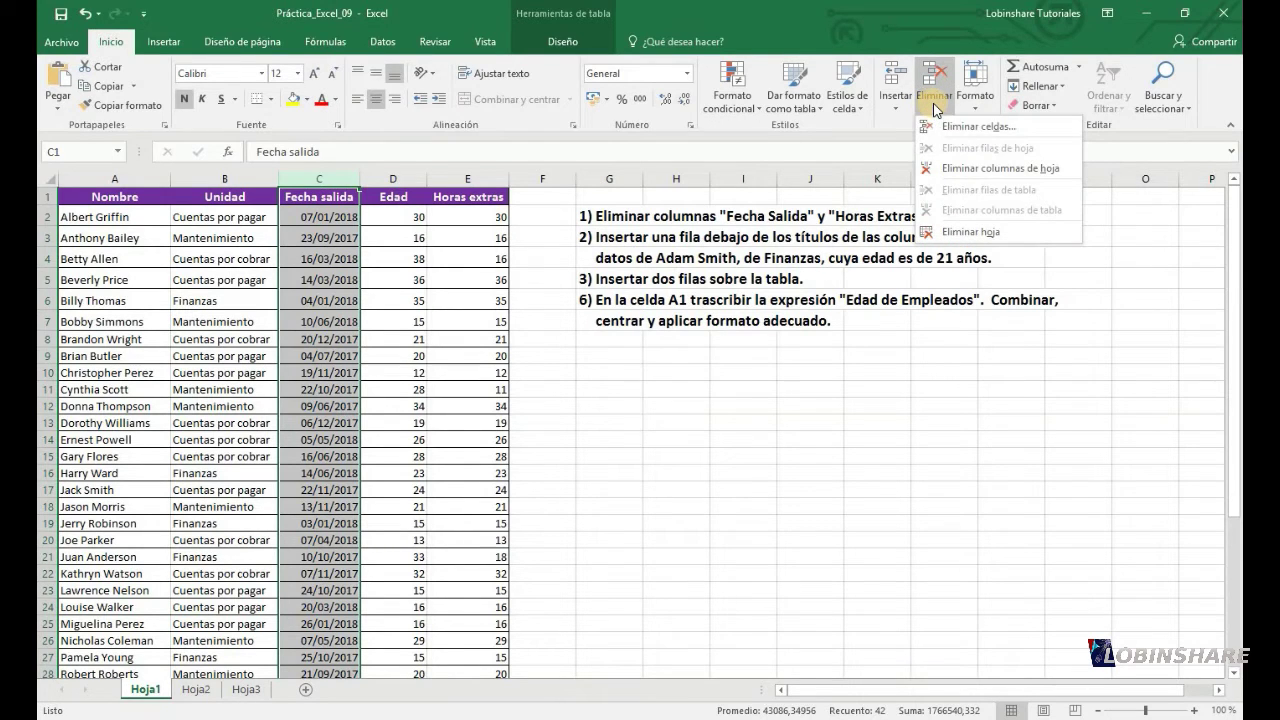
{"action": "left_click", "coordinate": [941, 170]}
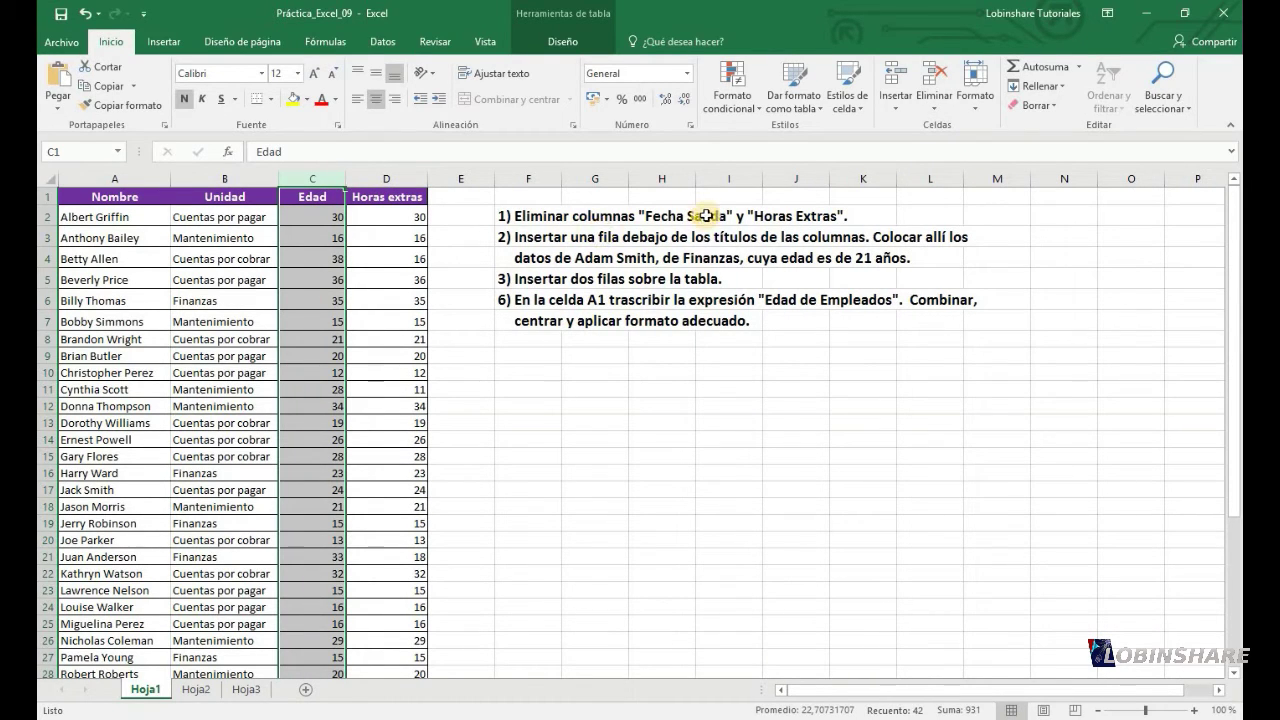
- Delete the Horas extras column, leaving Nombre, Unidad and Edad
{"action": "left_click", "coordinate": [380, 279]}
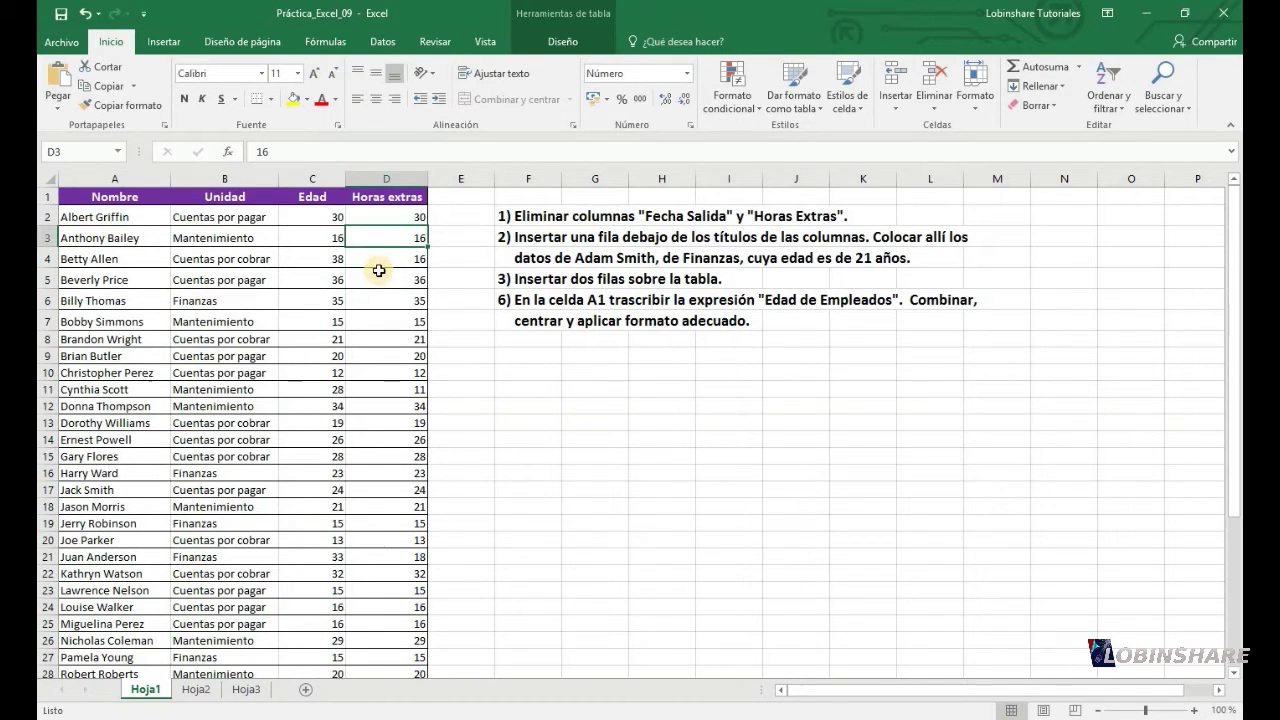
{"action": "left_click", "coordinate": [376, 300]}
{"action": "left_click", "coordinate": [387, 178]}
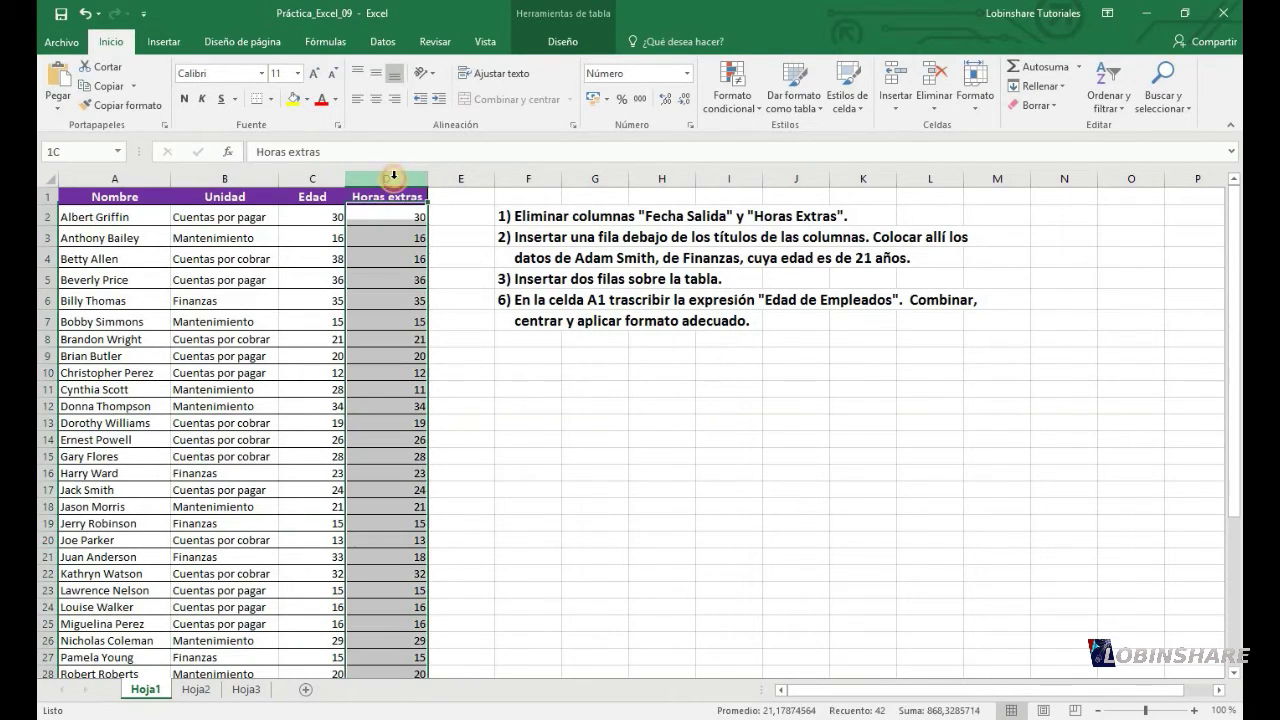
{"action": "left_click", "coordinate": [390, 216]}
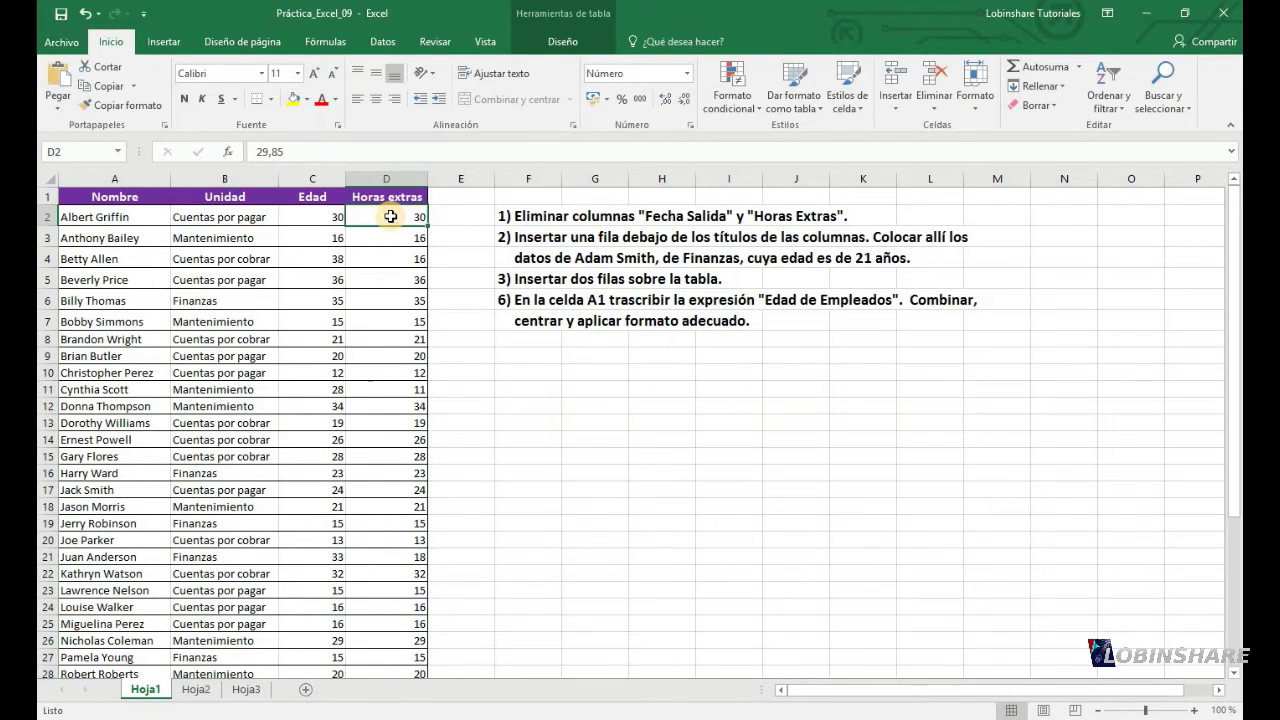
{"action": "left_click", "coordinate": [939, 108]}
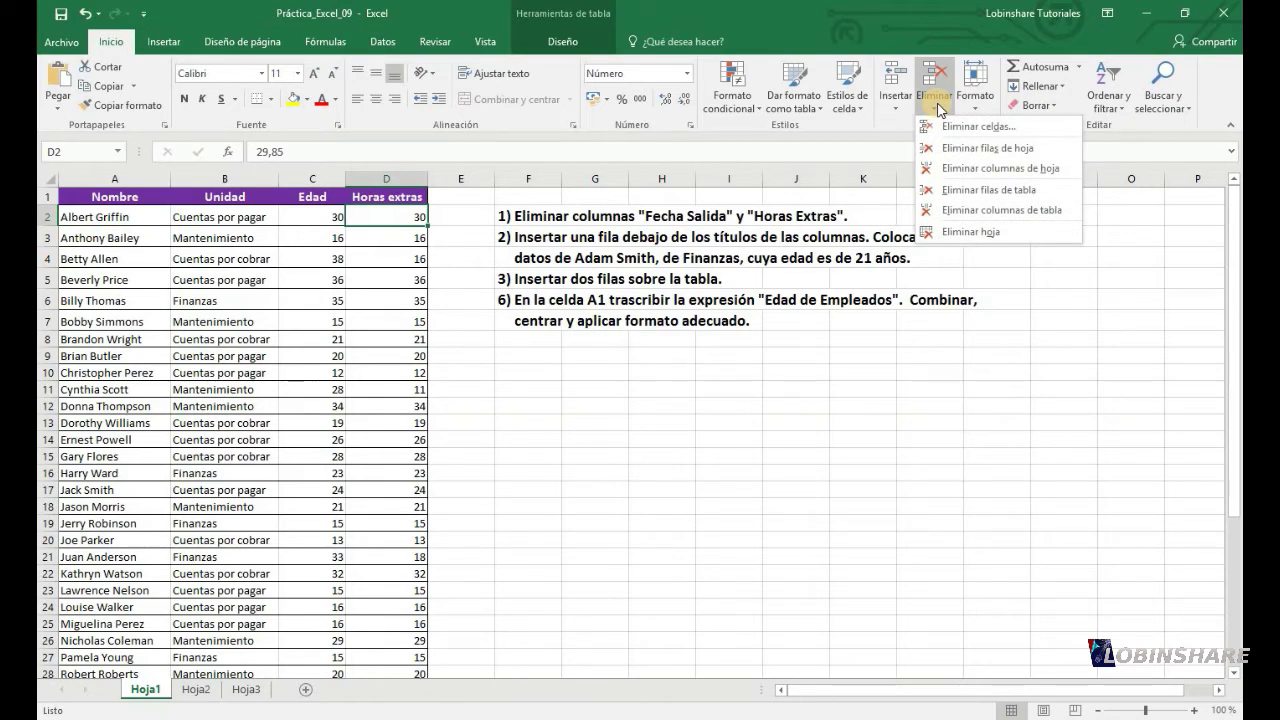
{"action": "left_click", "coordinate": [957, 169]}
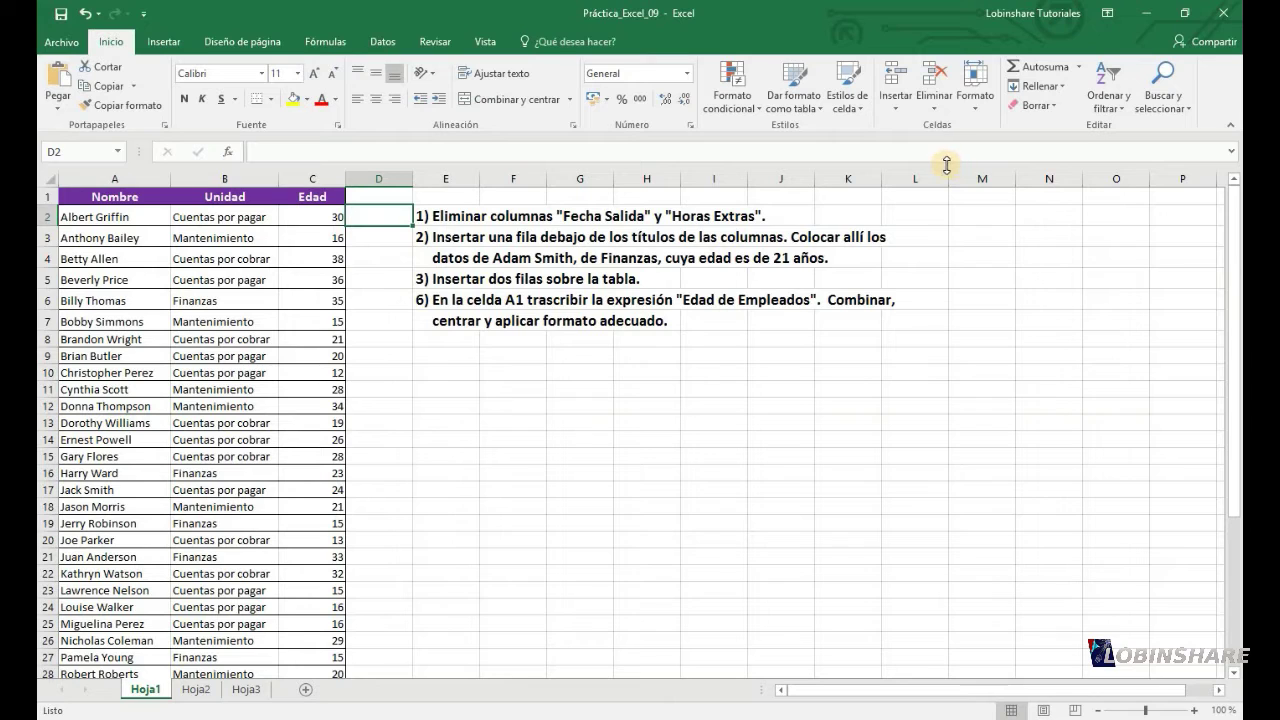
{"action": "left_click_drag", "start_coordinate": [454, 243], "coordinate": [824, 238]}
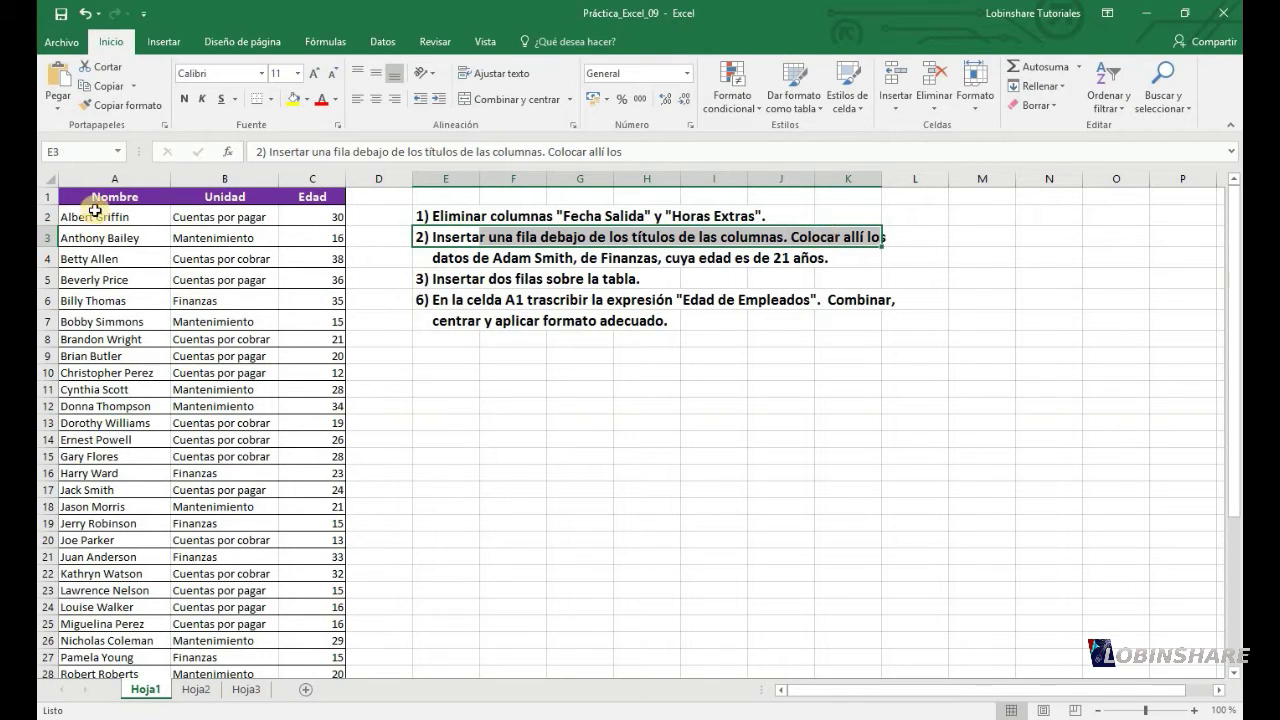
{"action": "left_click_drag", "start_coordinate": [95, 196], "coordinate": [312, 196]}
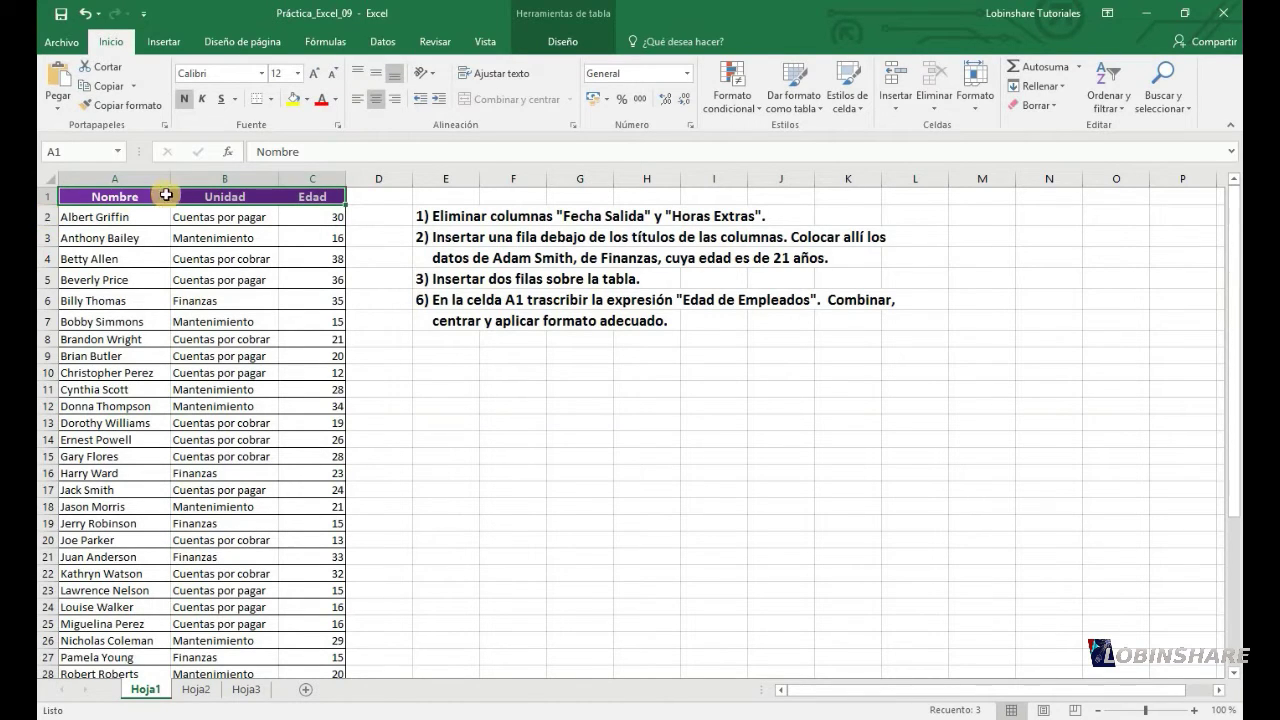
{"action": "left_click", "coordinate": [223, 176]}
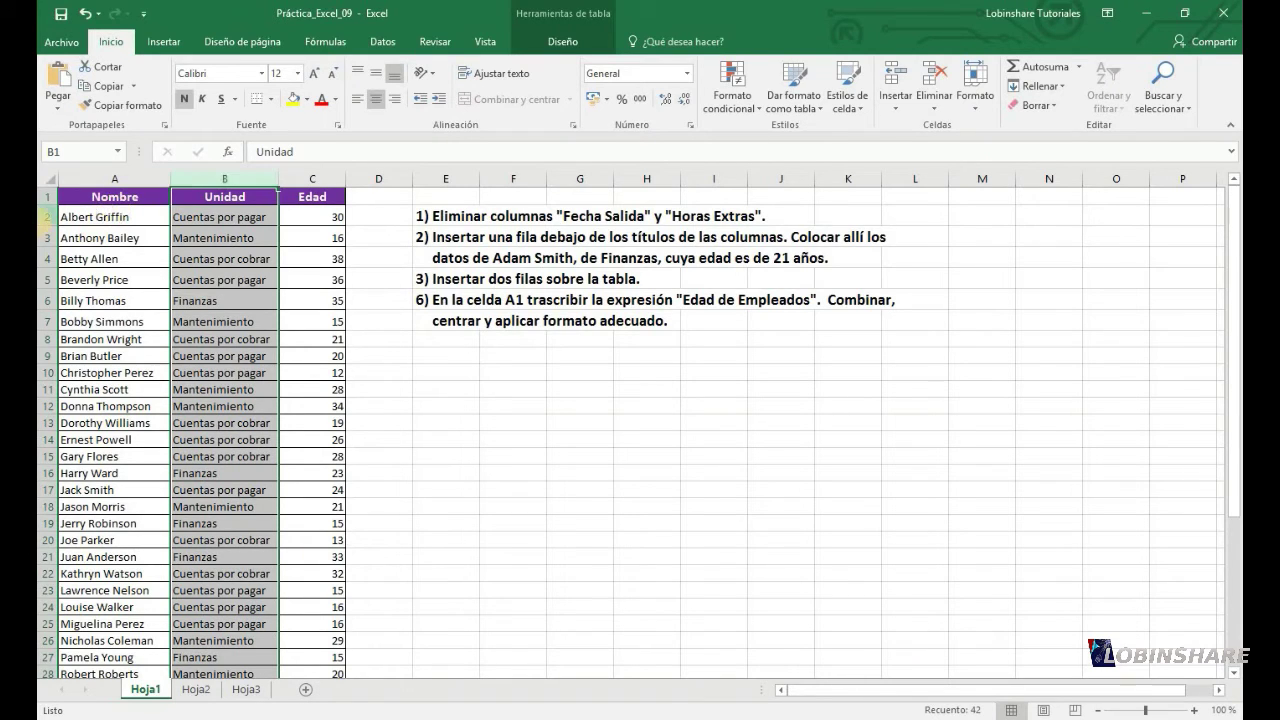
{"action": "left_click", "coordinate": [46, 216]}
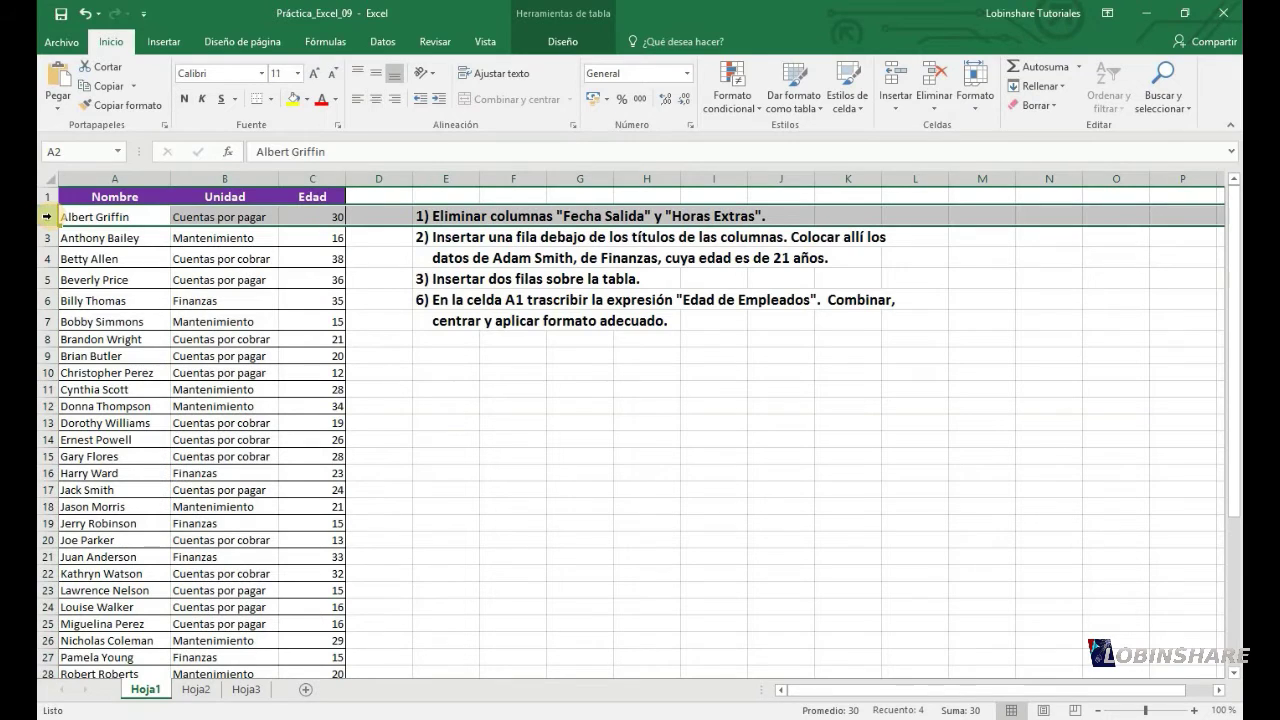
{"action": "left_click", "coordinate": [897, 101]}
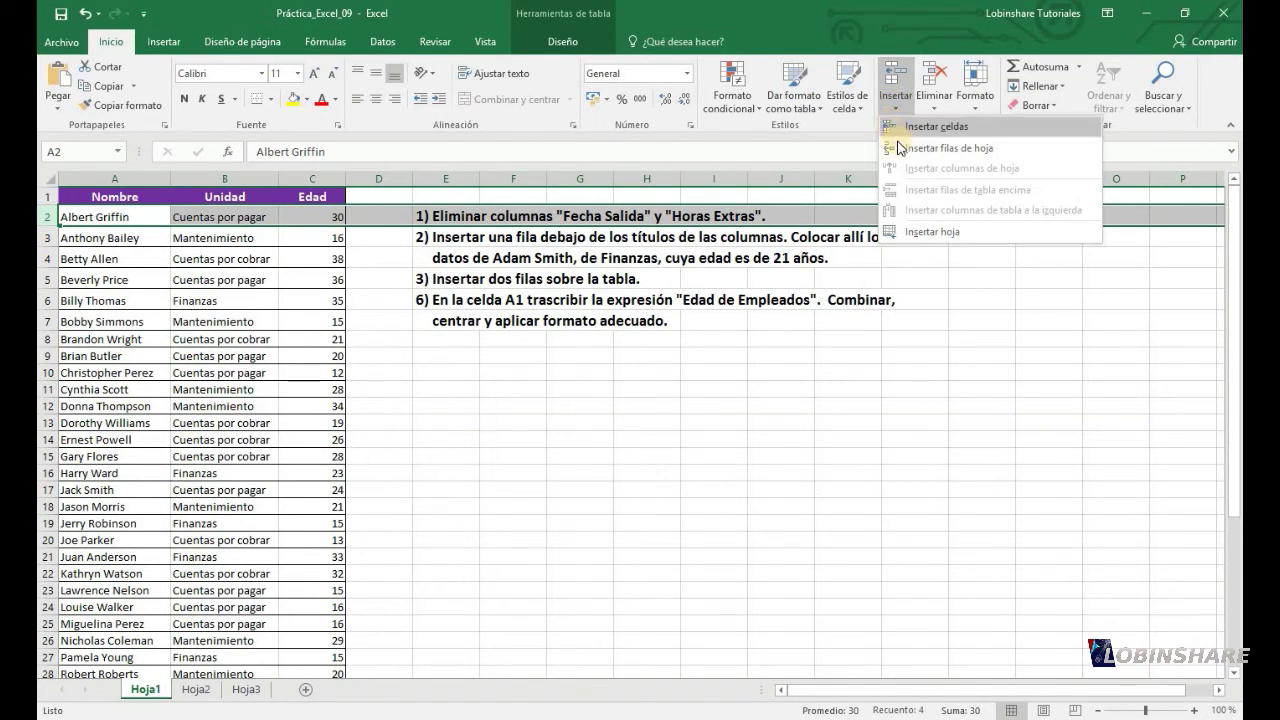
{"action": "left_click", "coordinate": [900, 148]}
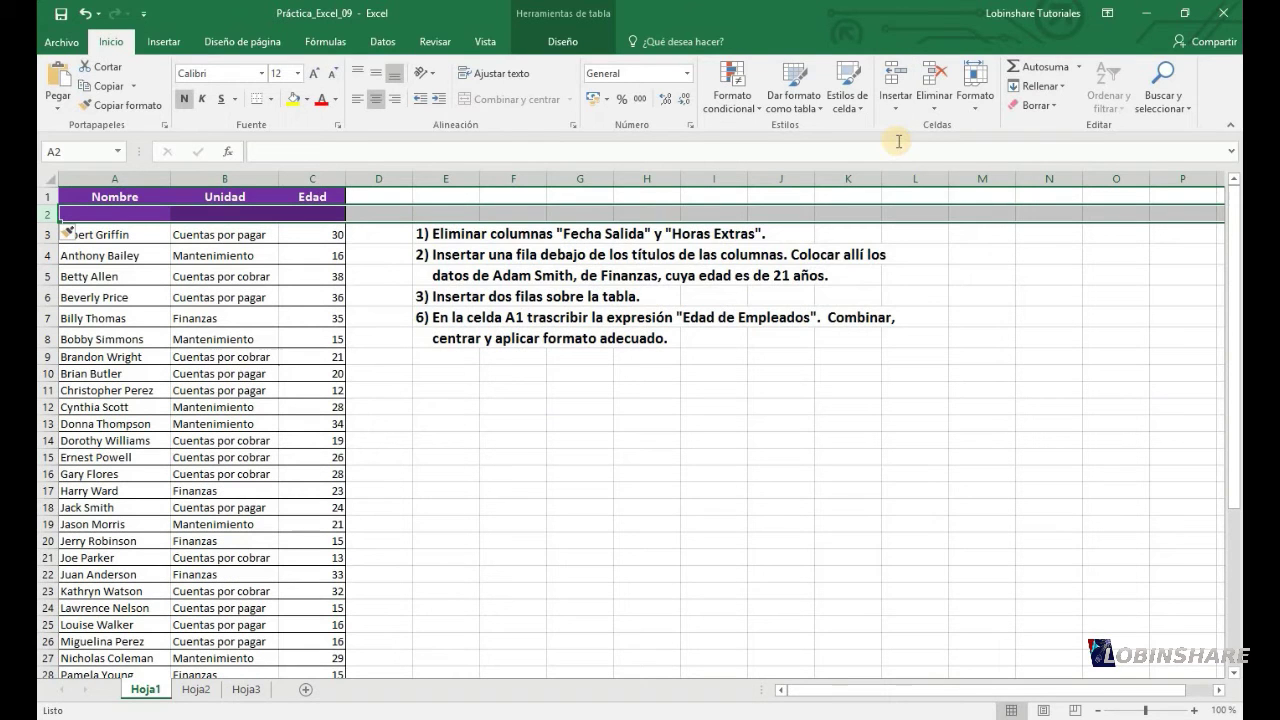
{"action": "left_click", "coordinate": [321, 231]}
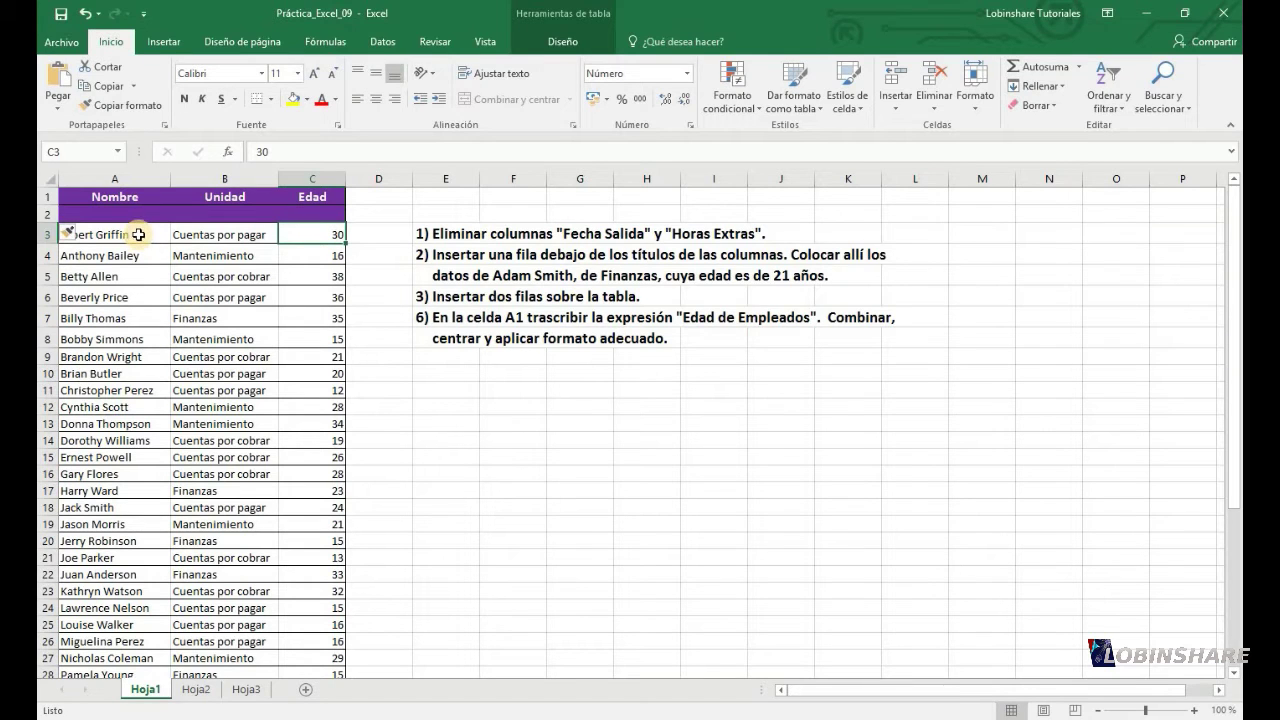
{"action": "left_click_drag", "start_coordinate": [138, 234], "coordinate": [300, 234]}
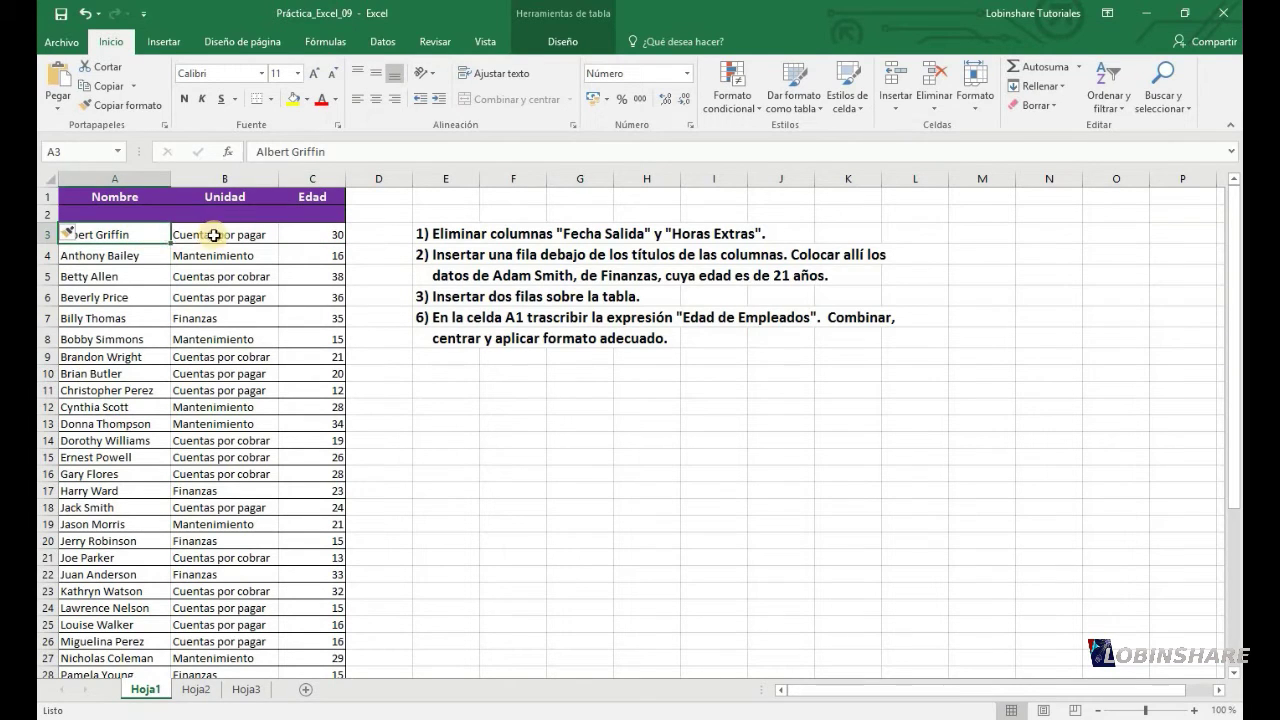
- Copy the plain data-row formatting onto the new row A2:C2
{"action": "left_click", "coordinate": [121, 111]}
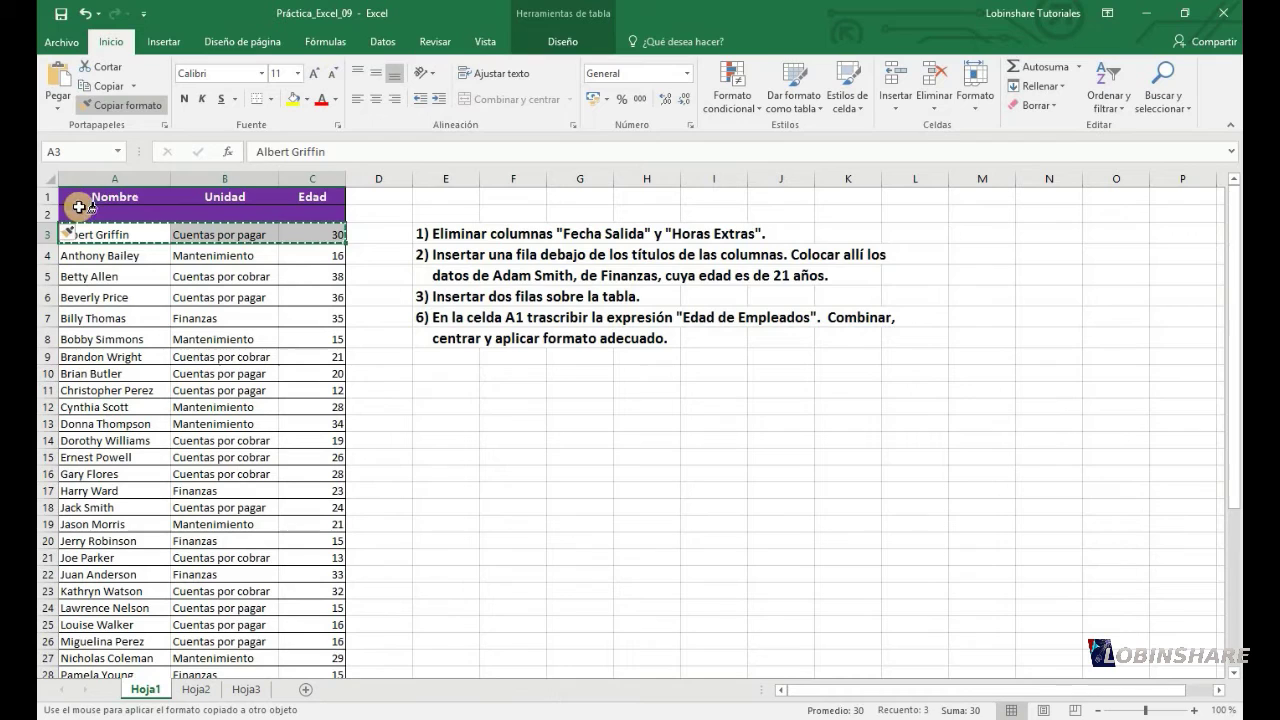
{"action": "left_click_drag", "start_coordinate": [79, 207], "coordinate": [313, 212]}
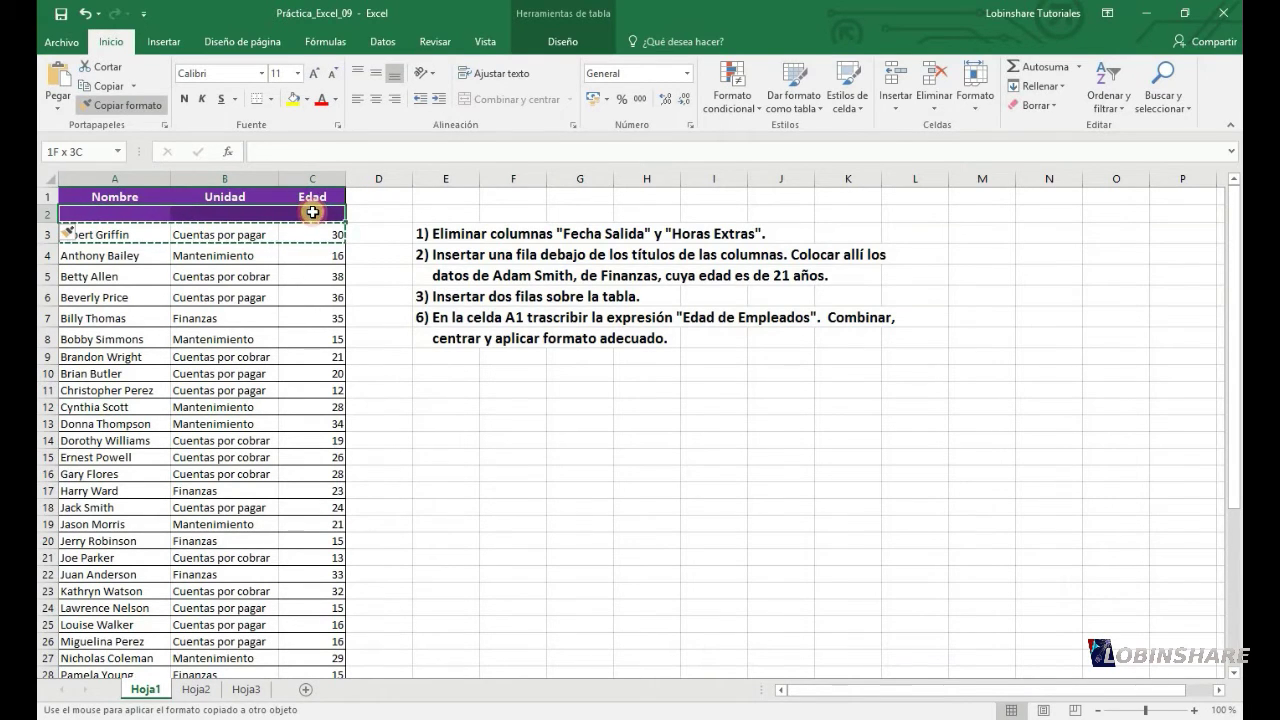
{"action": "left_click_drag", "start_coordinate": [313, 212], "coordinate": [313, 212]}
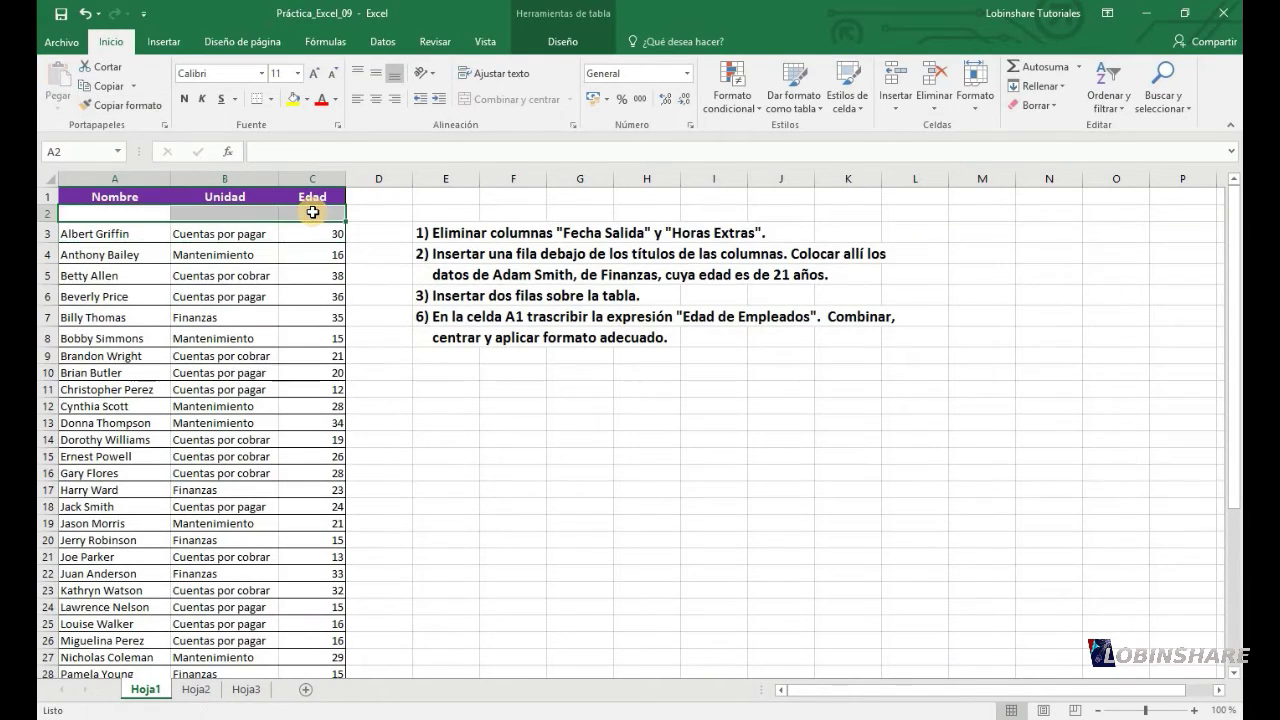
{"action": "left_click", "coordinate": [463, 253]}
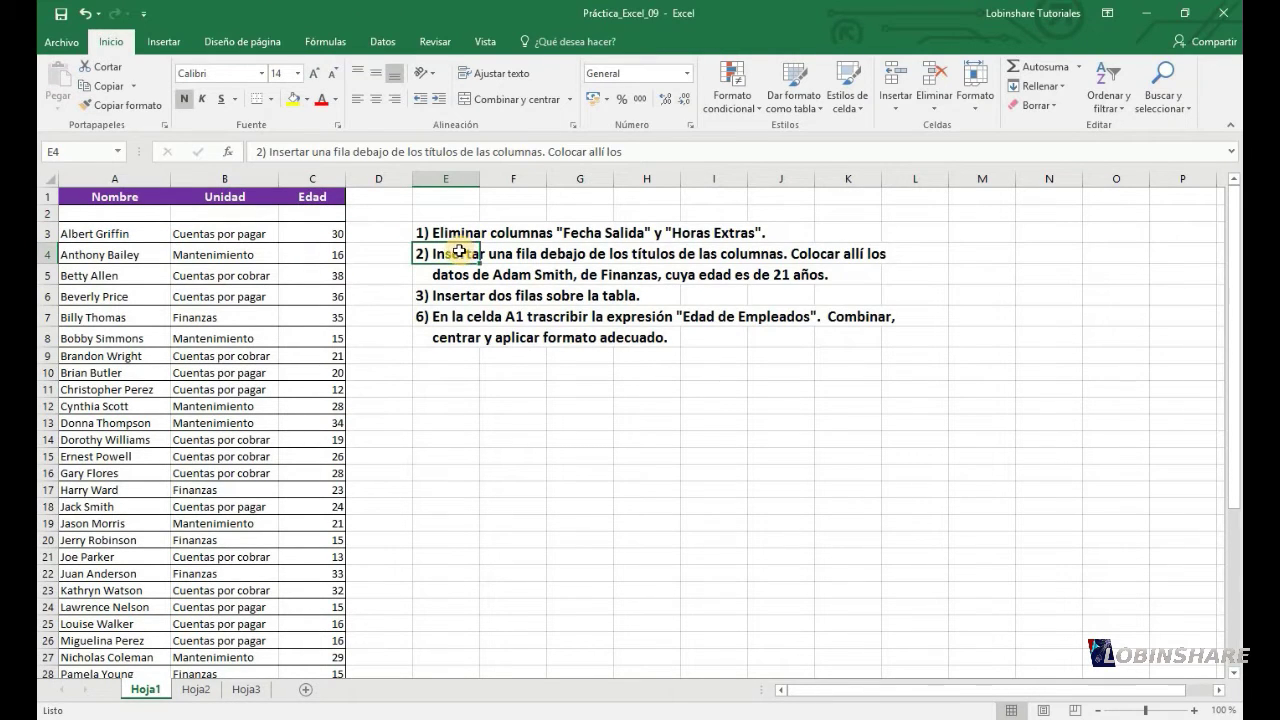
- Enter Adam Smith, Finanzas and 21 into cells A2, B2 and C2
{"action": "left_click", "coordinate": [108, 214]}
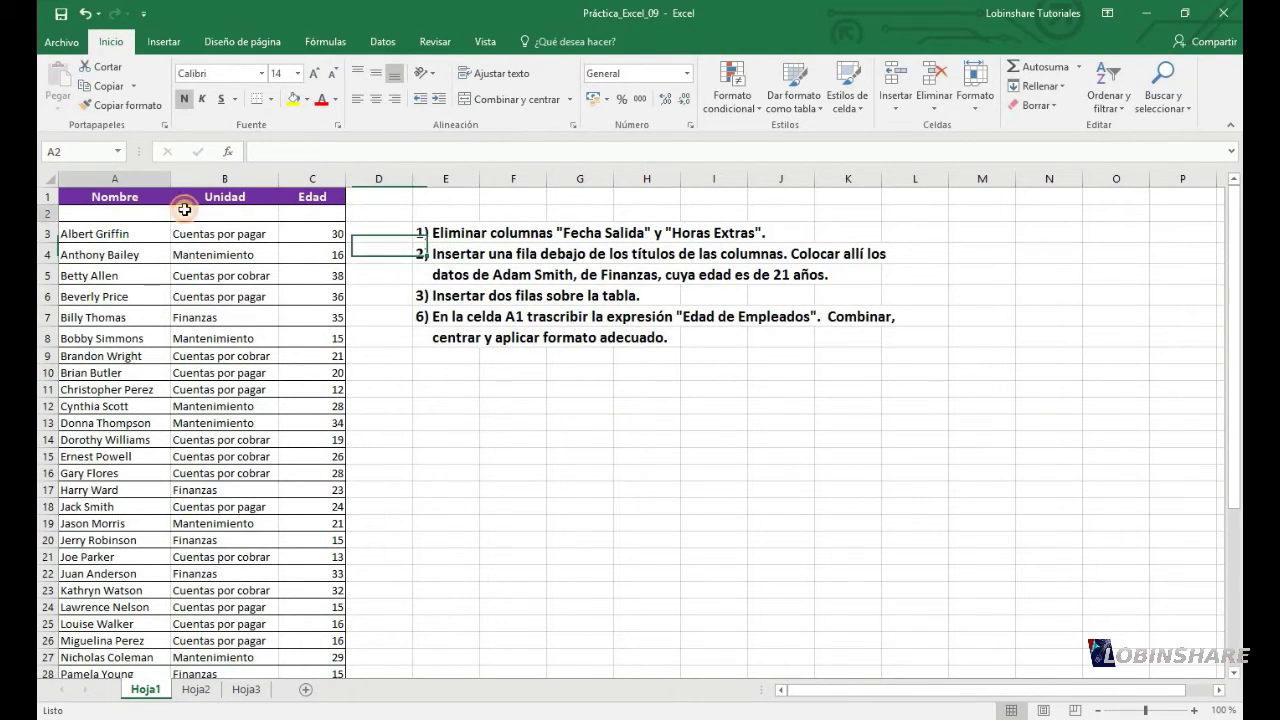
{"action": "left_click_drag", "start_coordinate": [185, 209], "coordinate": [310, 212]}
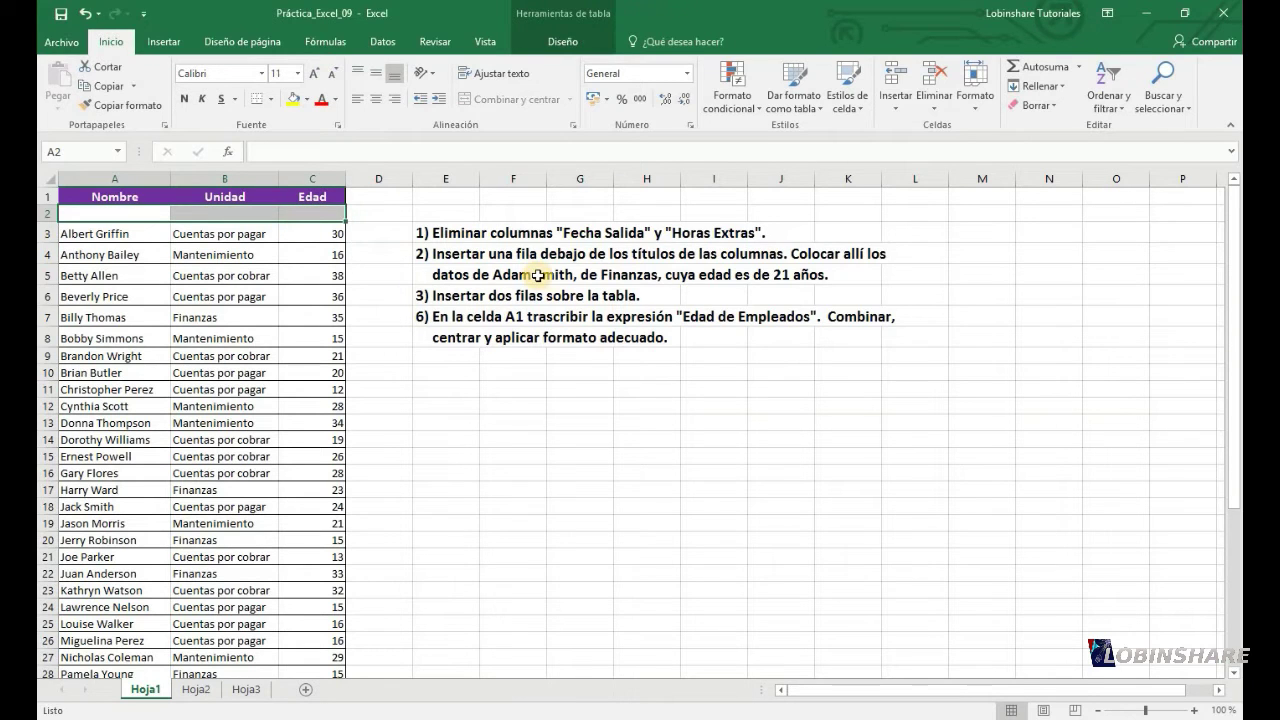
{"action": "left_click", "coordinate": [131, 211]}
{"action": "type", "text": "Adam Smith"}
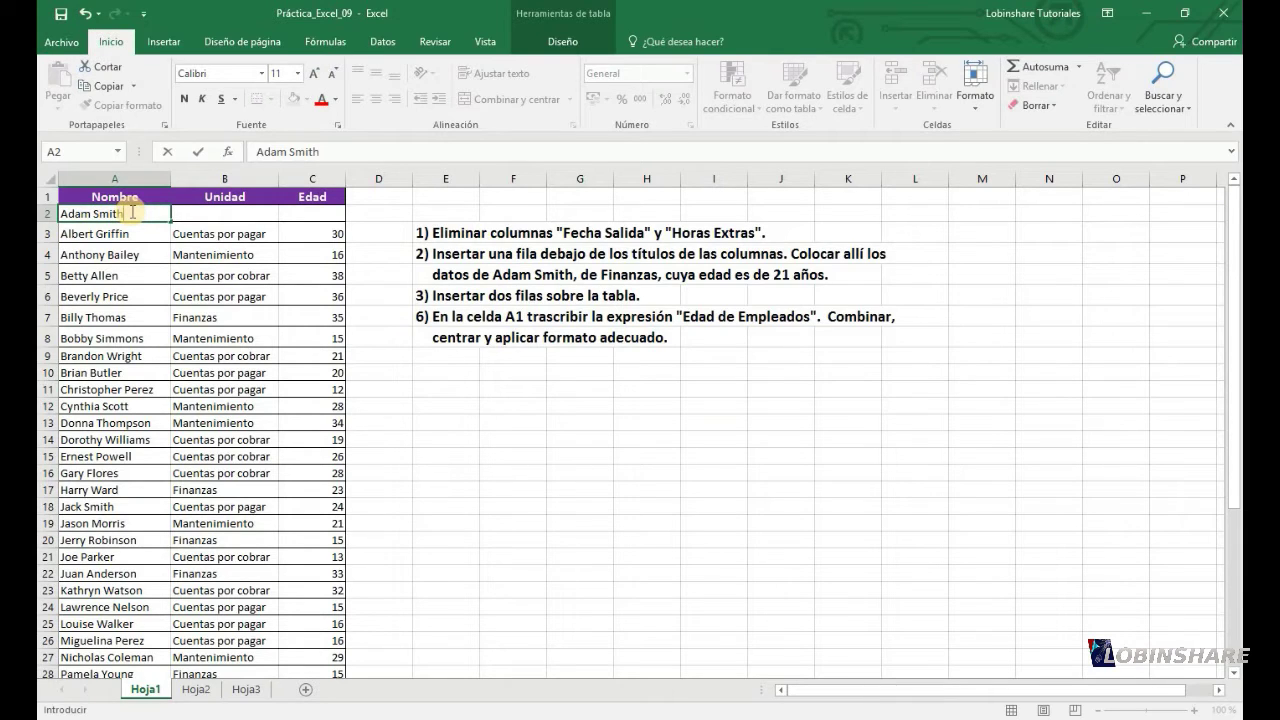
{"action": "key", "text": "Tab"}
{"action": "type", "text": "F"}
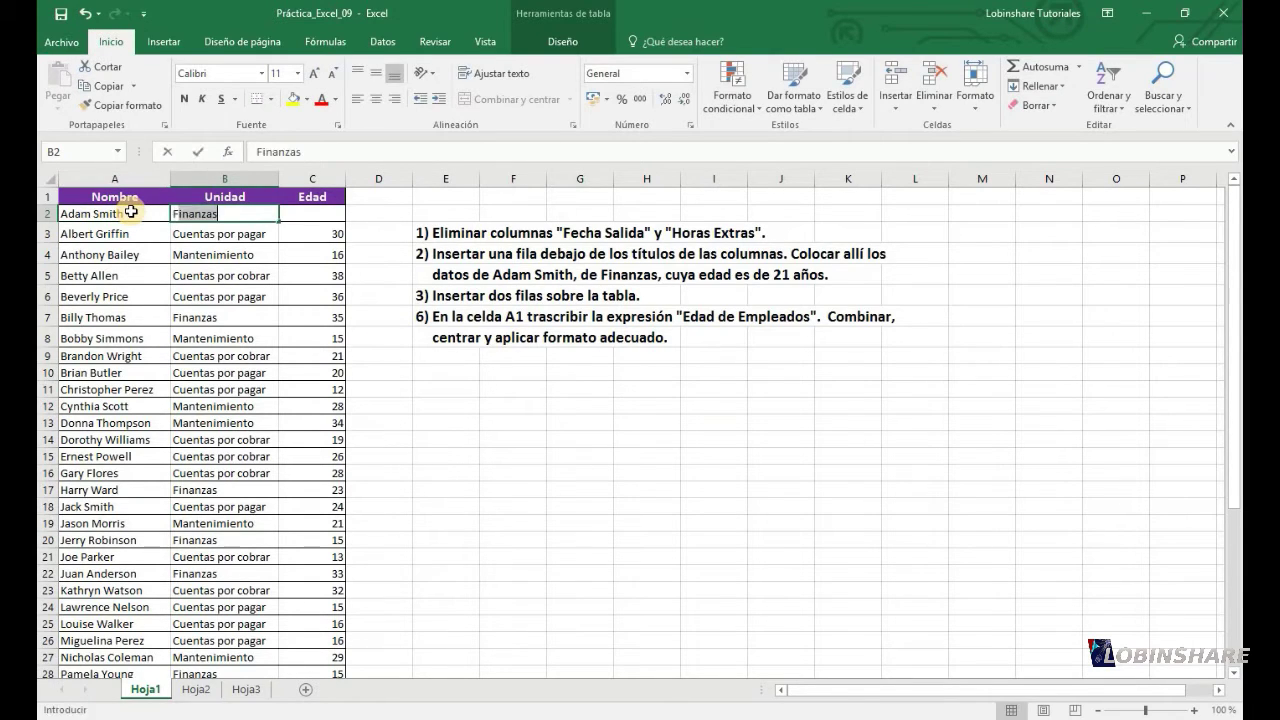
{"action": "type", "text": "inanzas"}
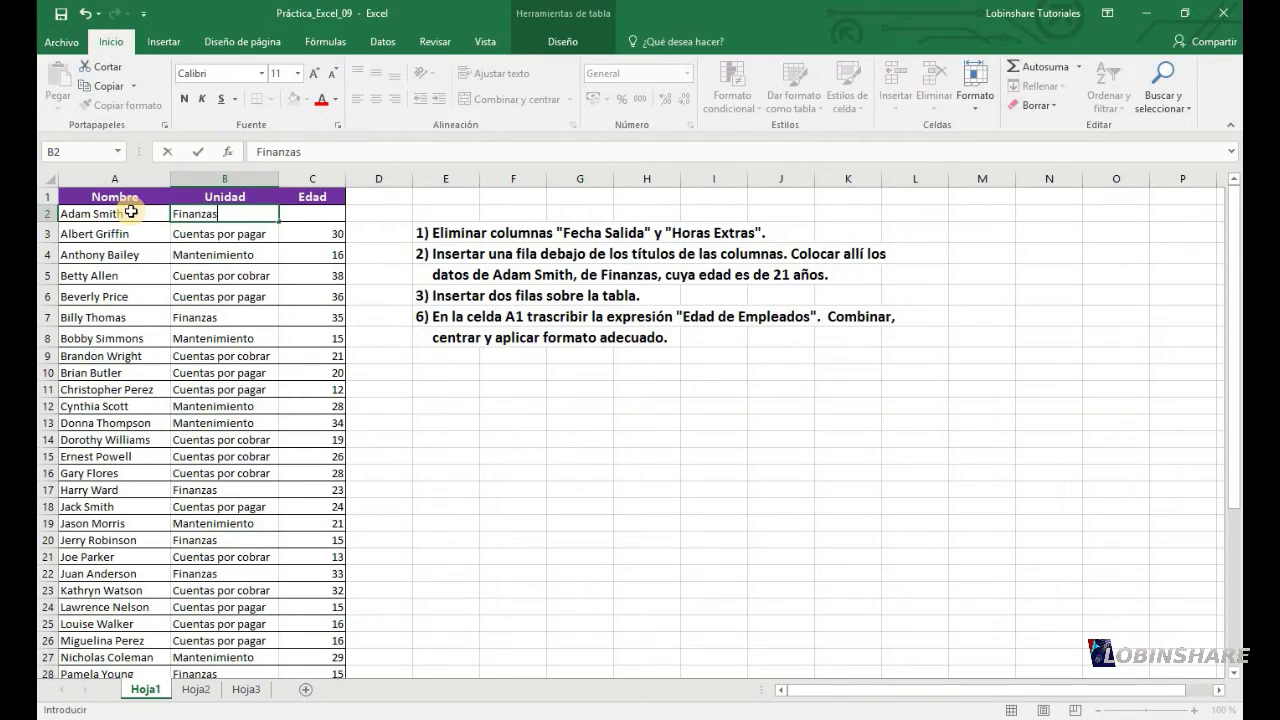
{"action": "key", "text": "Tab"}
{"action": "type", "text": "21"}
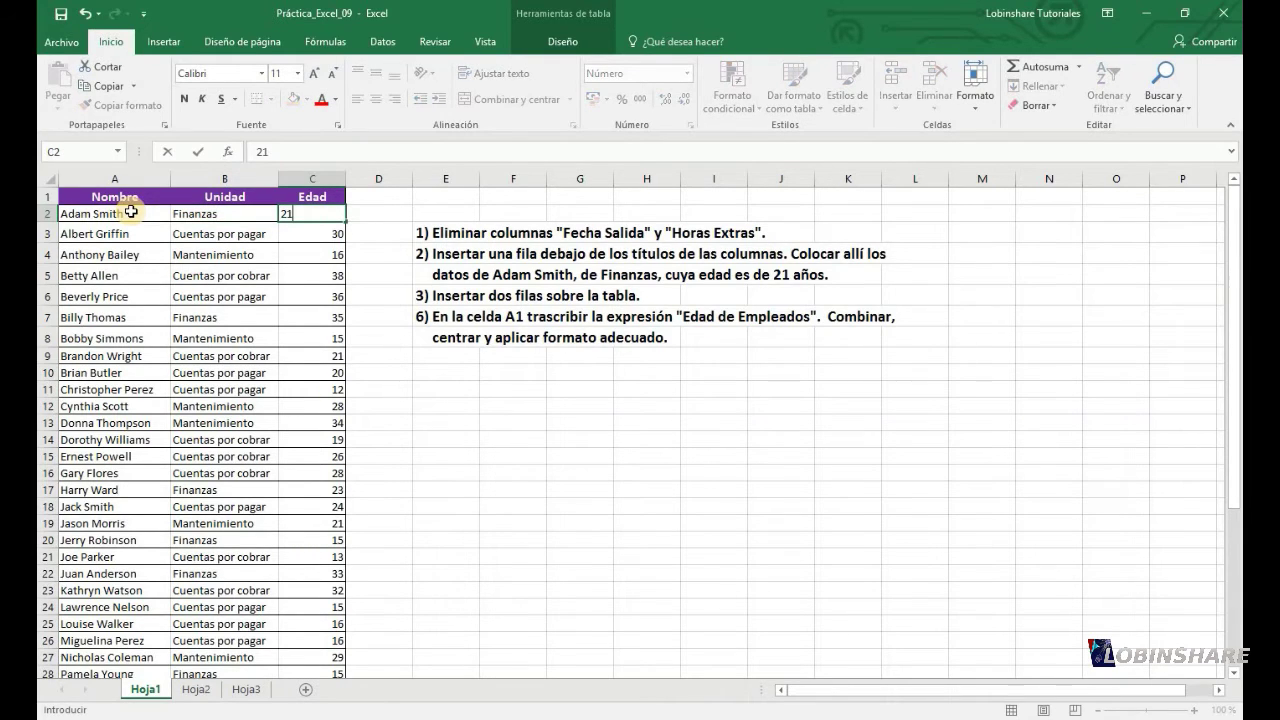
{"action": "key", "text": "Return"}
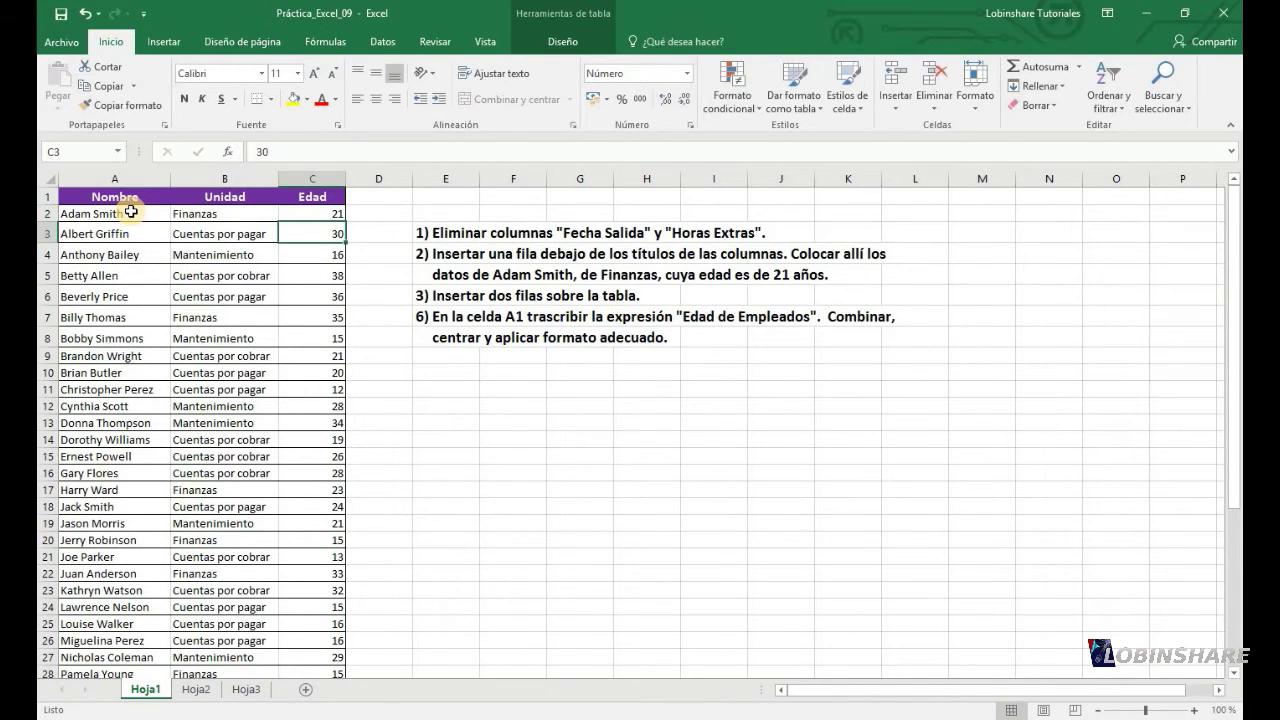
- Insert two empty rows above row 1, pushing the Nombre, Unidad and Edad headers to row 3
{"action": "left_click", "coordinate": [440, 298]}
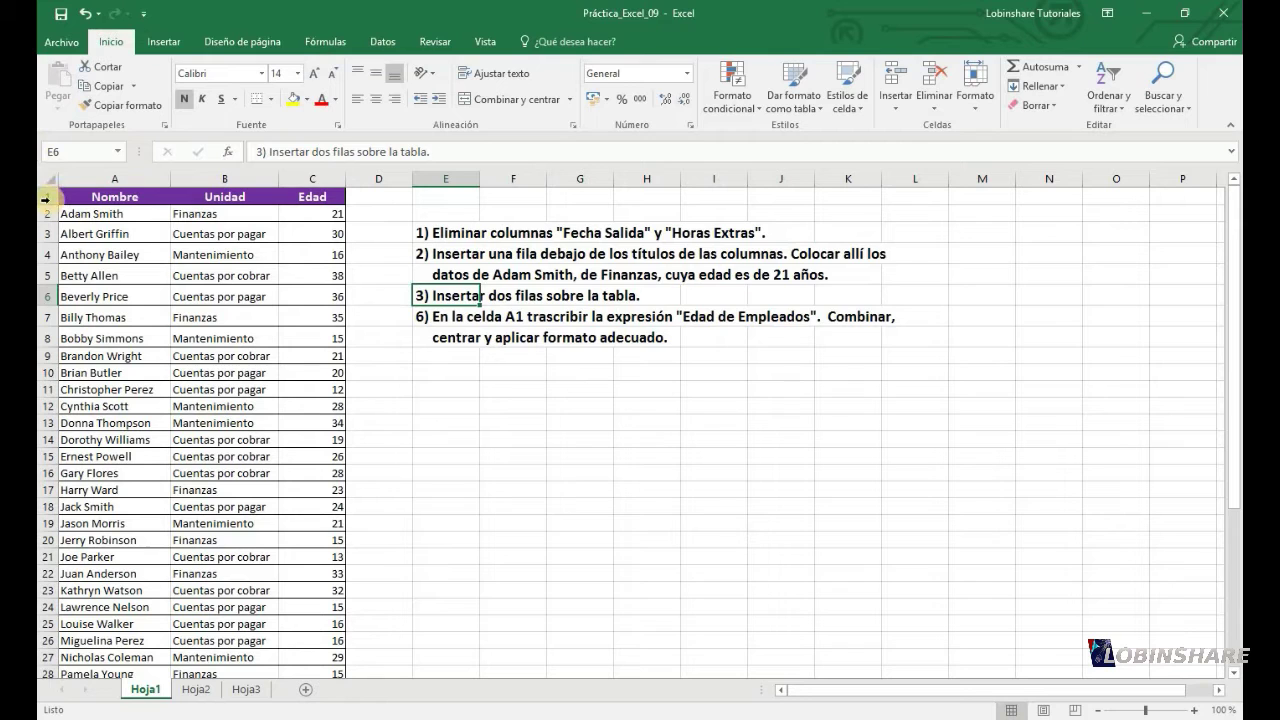
{"action": "left_click_drag", "start_coordinate": [75, 198], "coordinate": [305, 589]}
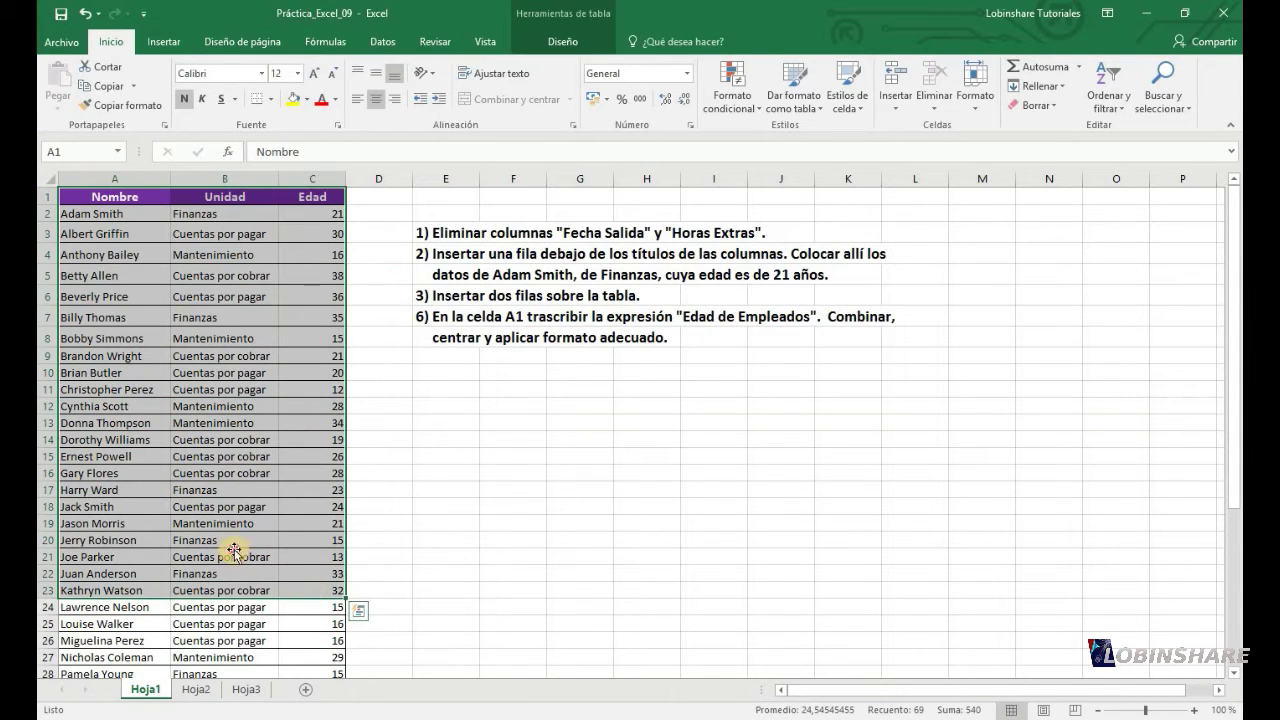
{"action": "left_click", "coordinate": [236, 556]}
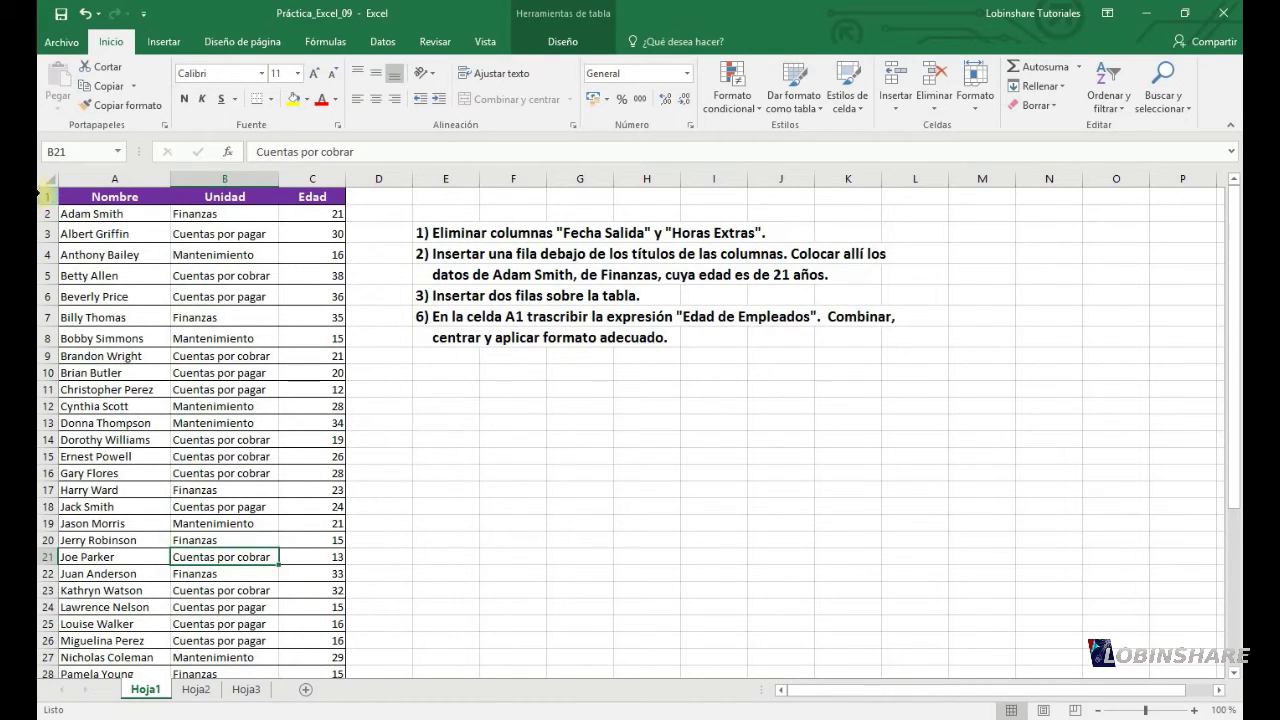
{"action": "left_click", "coordinate": [38, 193]}
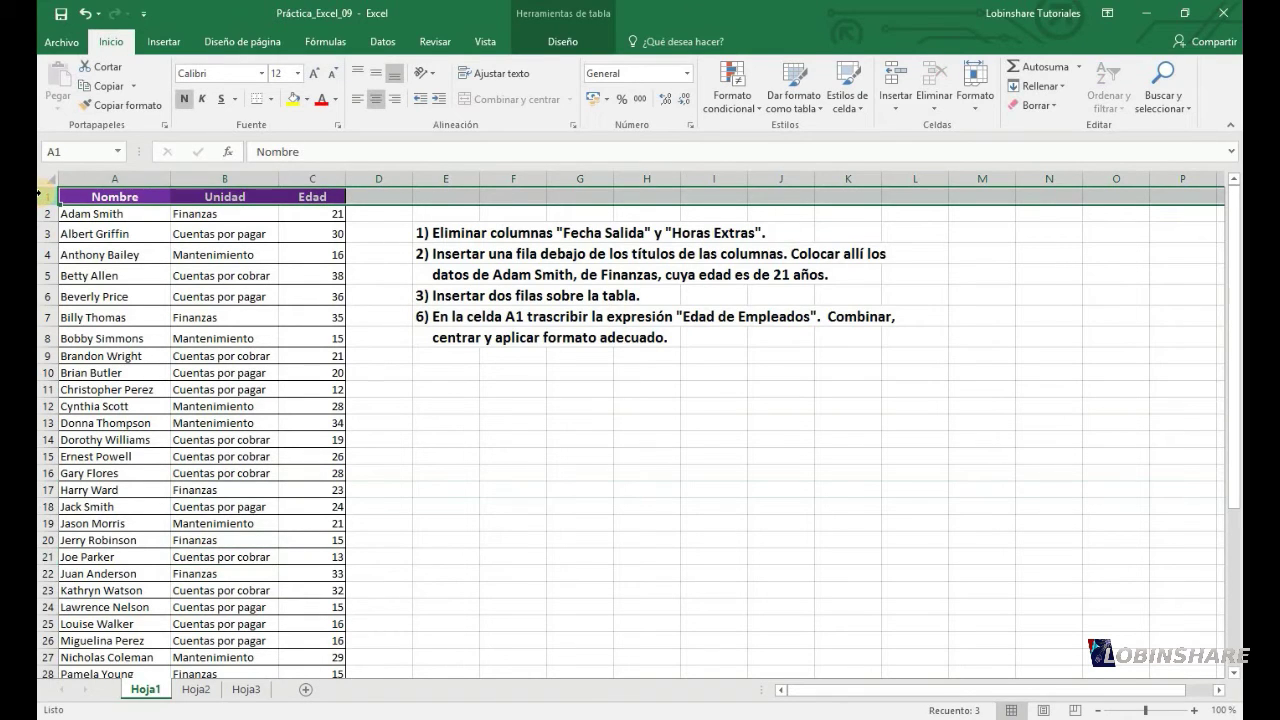
{"action": "left_click", "coordinate": [900, 107]}
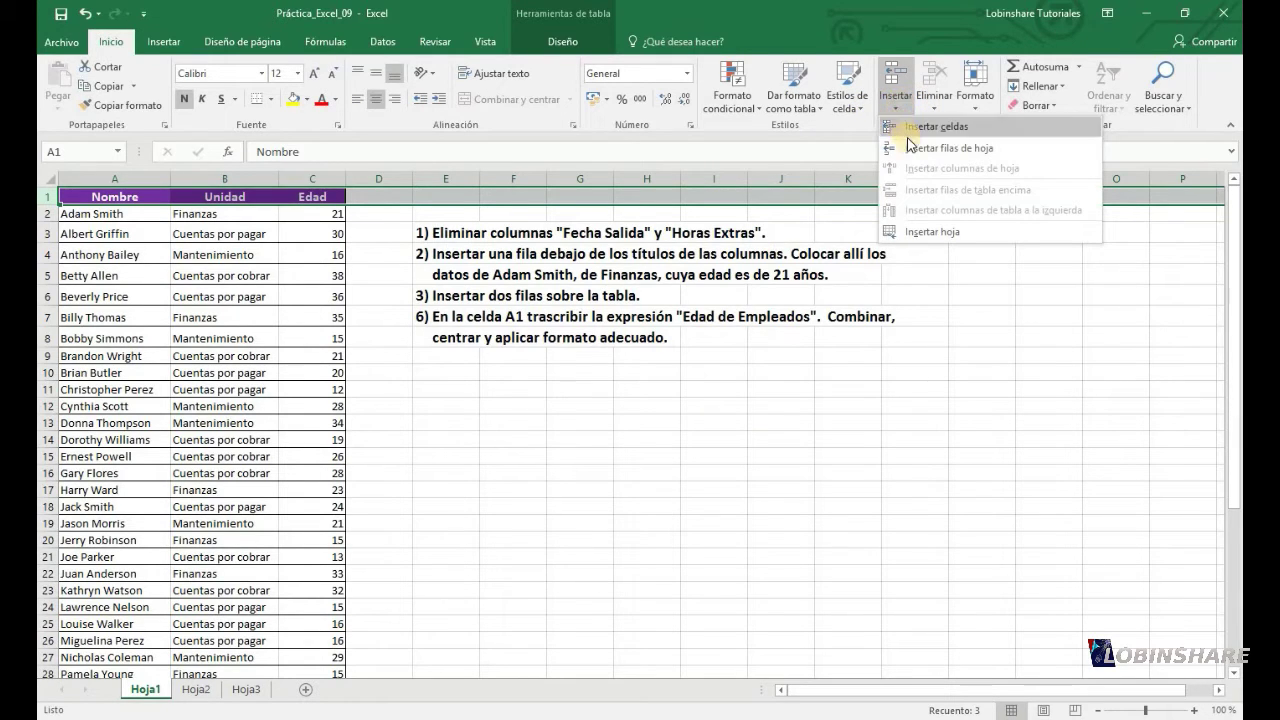
{"action": "left_click", "coordinate": [913, 149]}
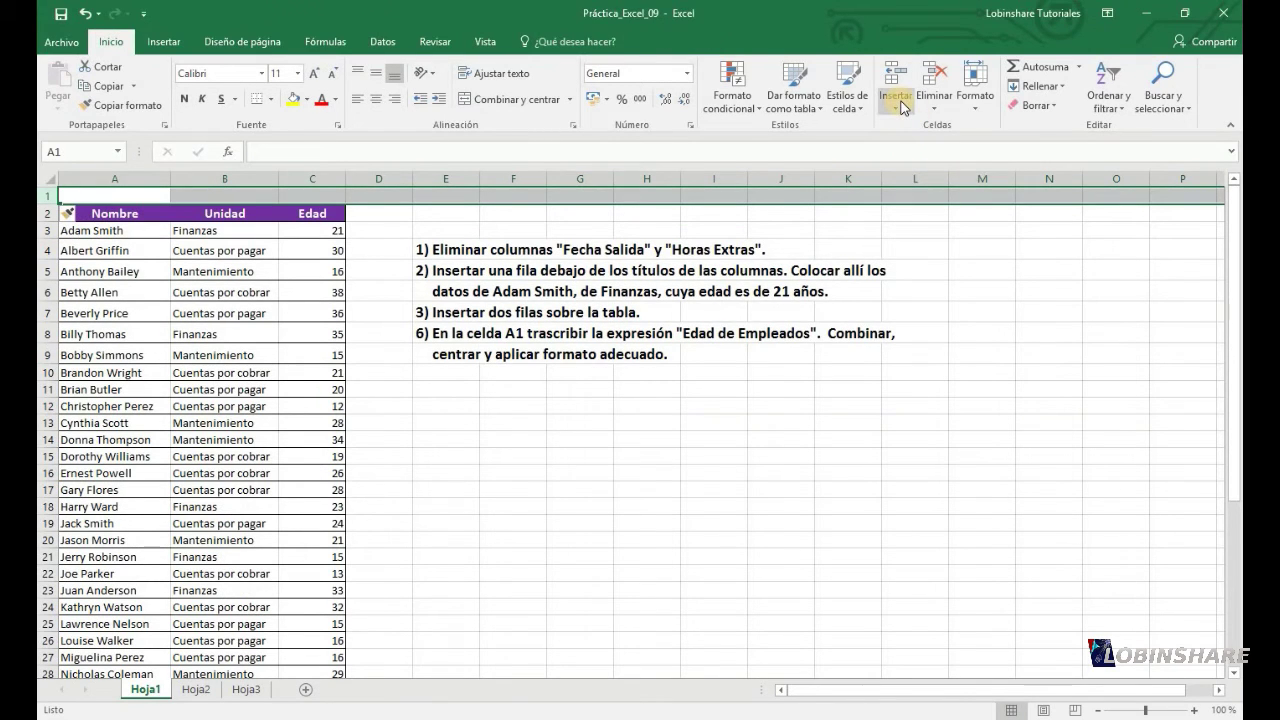
{"action": "left_click", "coordinate": [903, 107]}
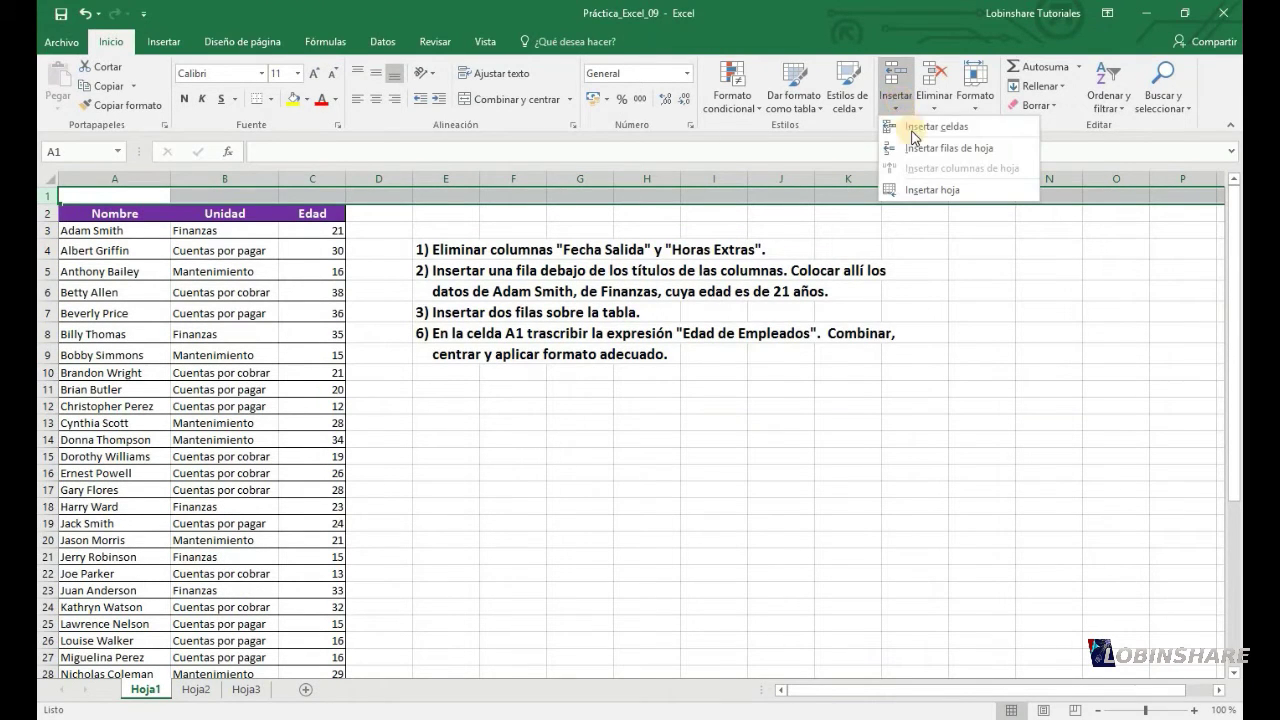
{"action": "left_click", "coordinate": [913, 149]}
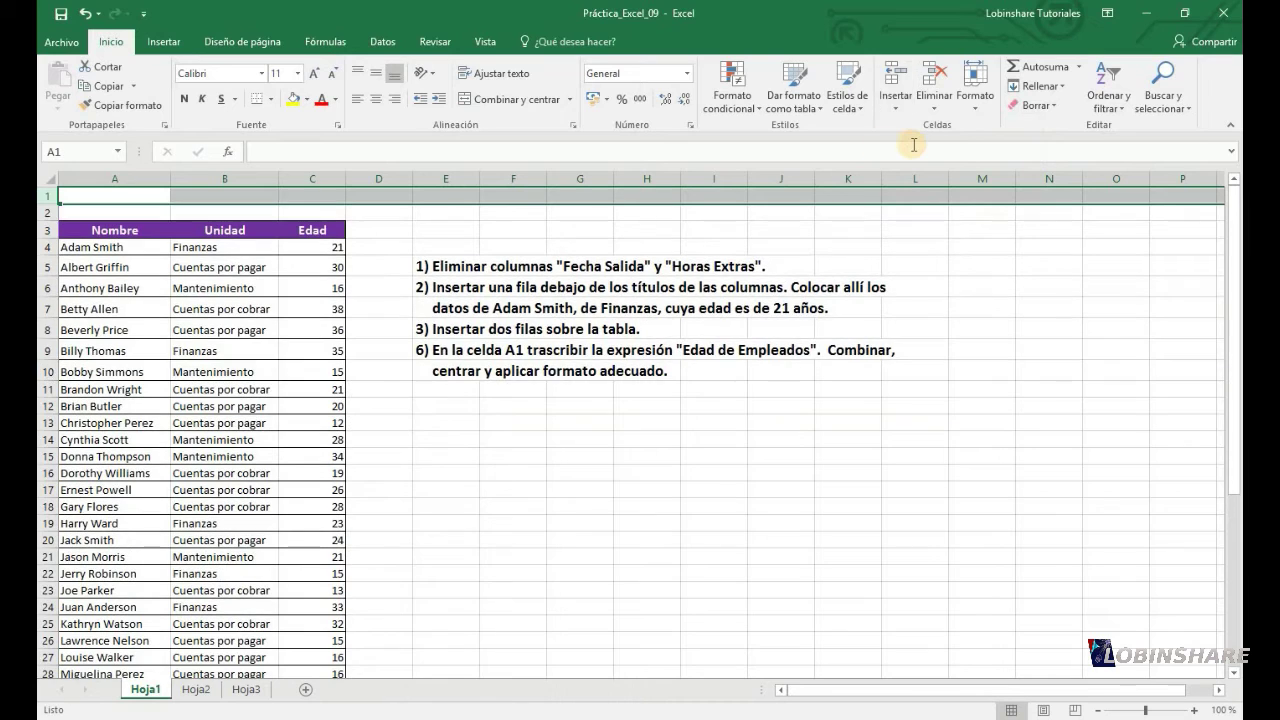
{"action": "left_click_drag", "start_coordinate": [447, 328], "coordinate": [647, 328]}
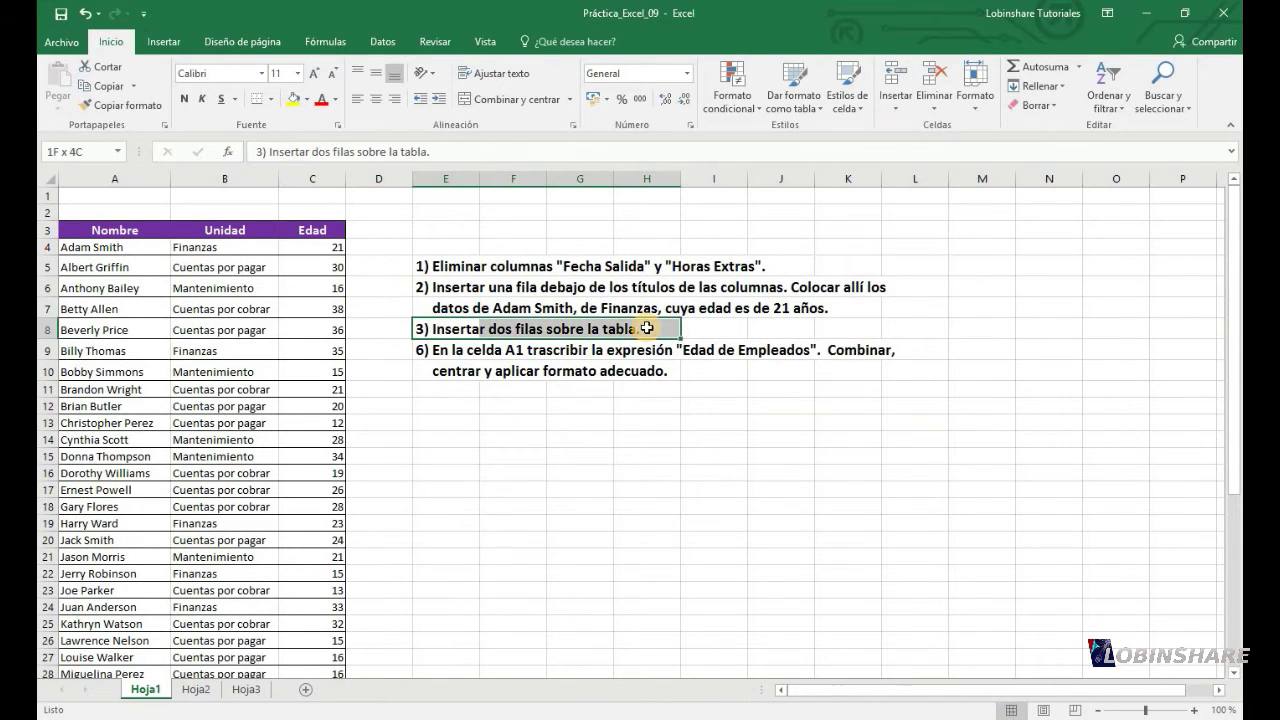
{"action": "type", "text": "4"}
- Type the title 'Edad de Empleados' into cell A1 and select A1:C1
{"action": "key", "text": "Return"}
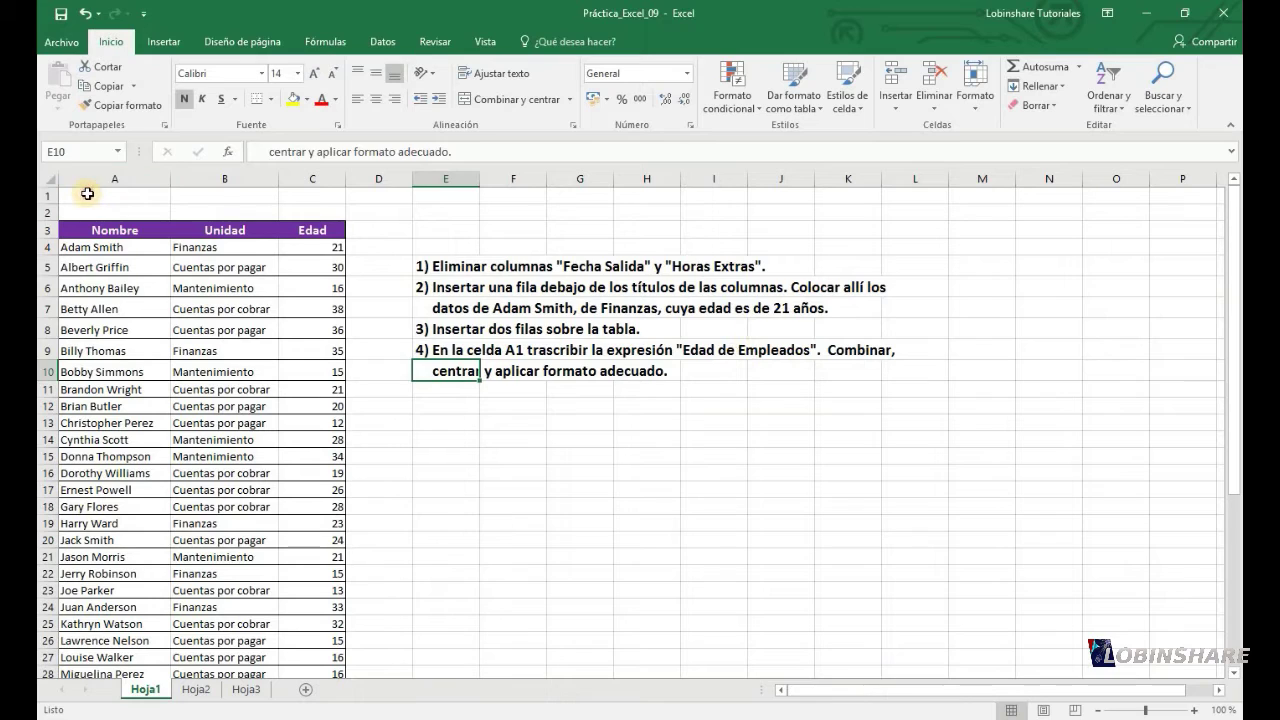
{"action": "left_click", "coordinate": [108, 195]}
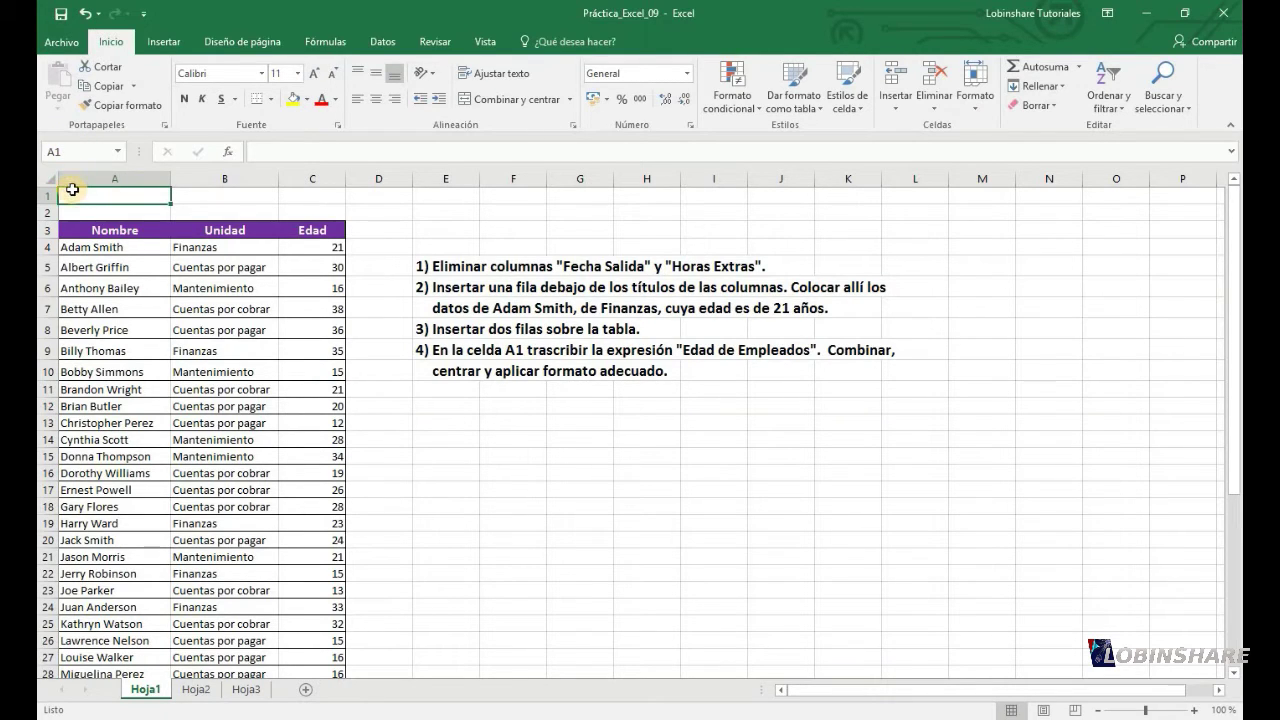
{"action": "type", "text": "Edad de Empleados"}
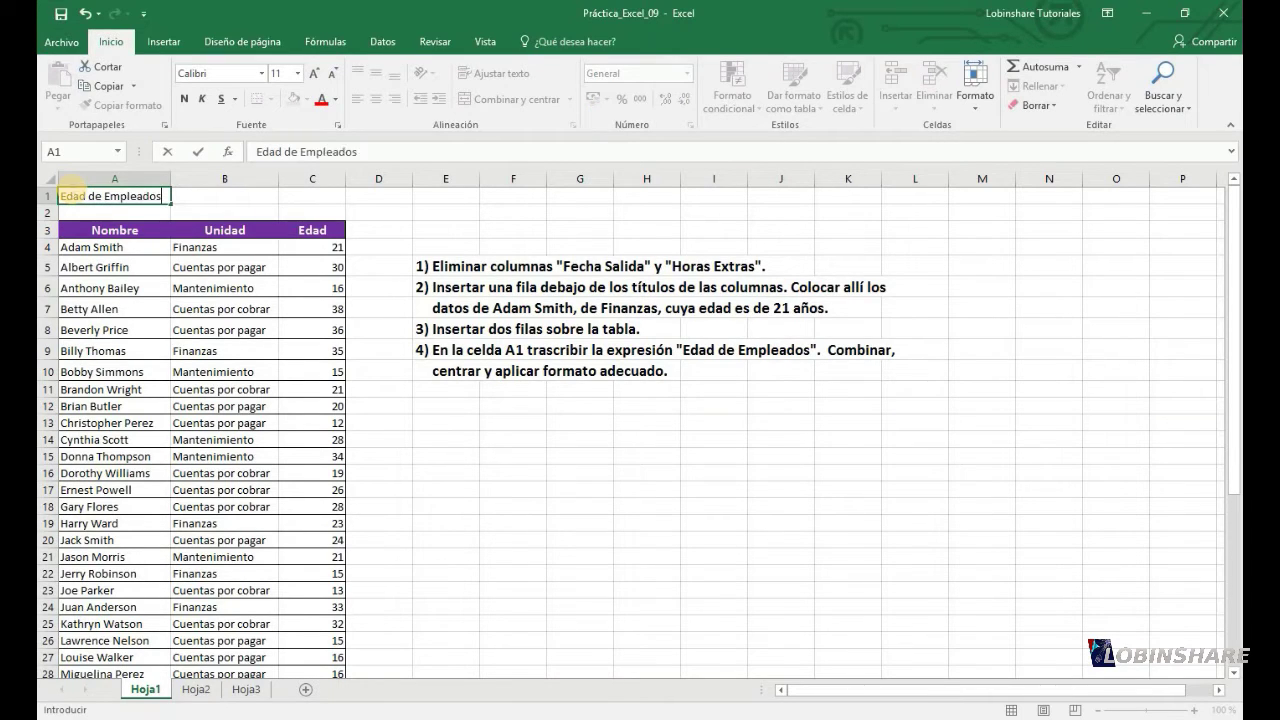
{"action": "key", "text": "Return"}
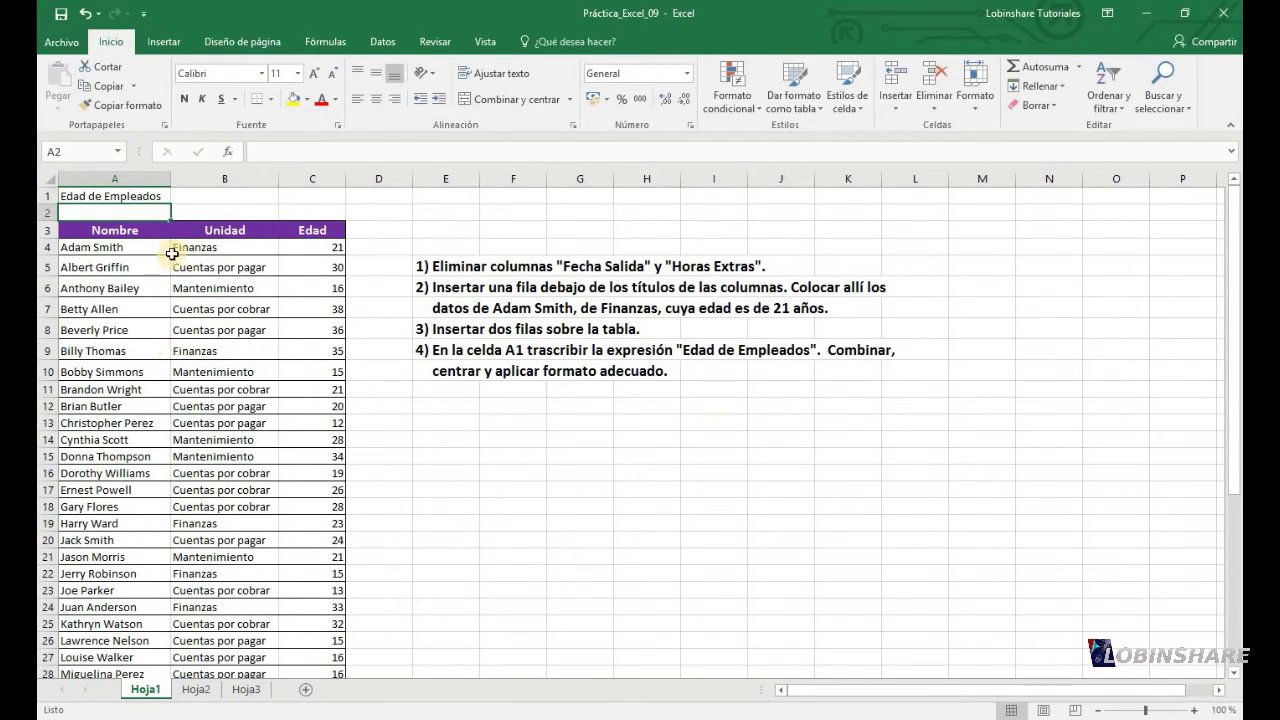
{"action": "left_click", "coordinate": [144, 198]}
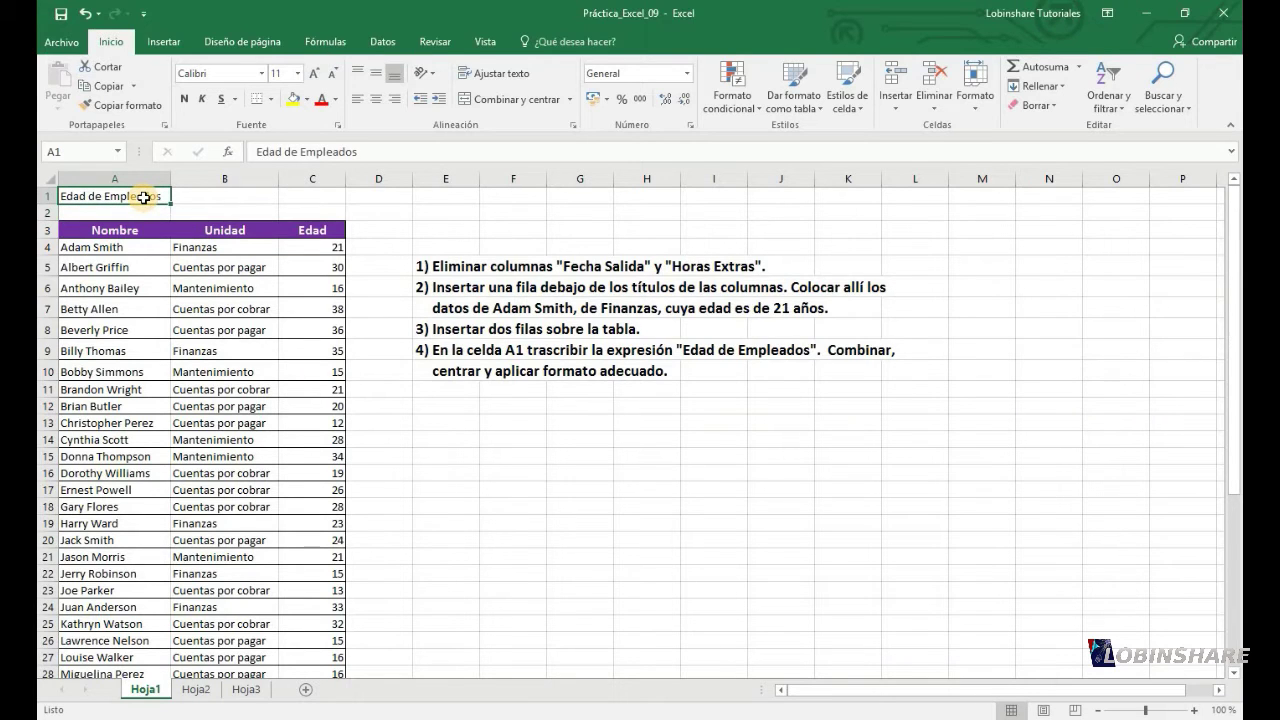
{"action": "left_click_drag", "start_coordinate": [143, 197], "coordinate": [293, 203]}
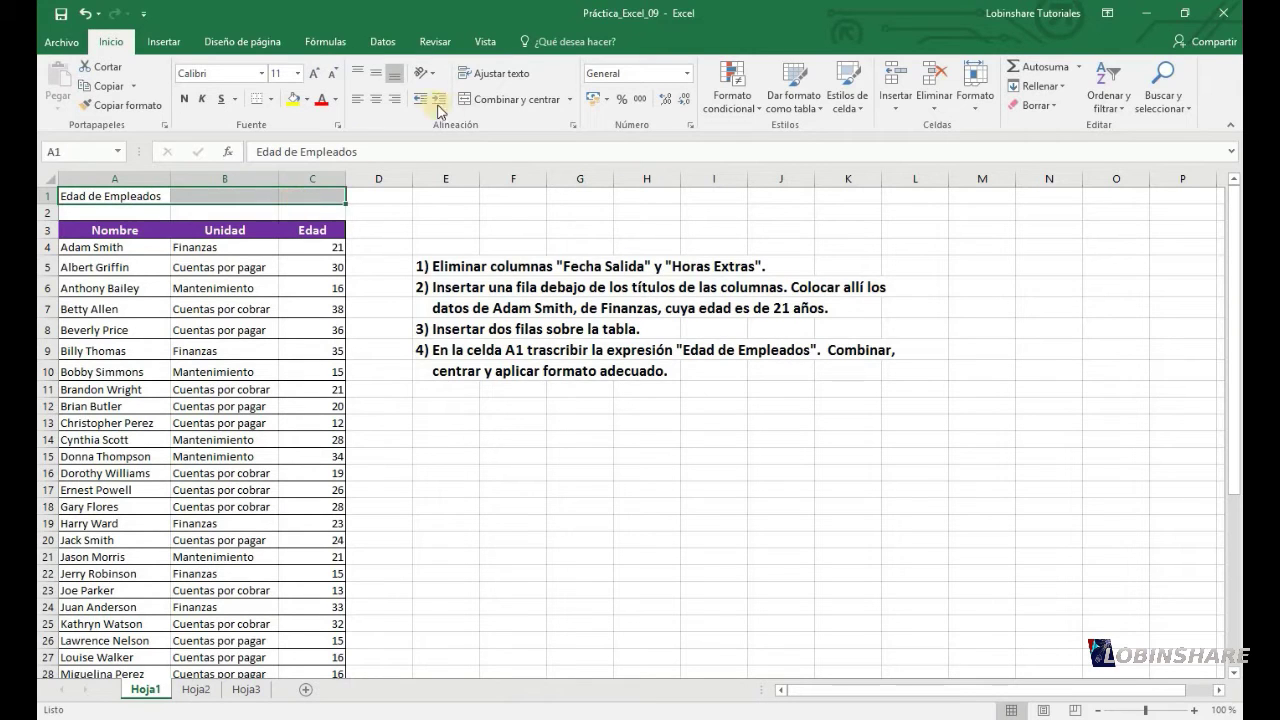
- Paint the Unidad header's formatting onto the title and merge-centre it across A1:C1
{"action": "left_click", "coordinate": [502, 104]}
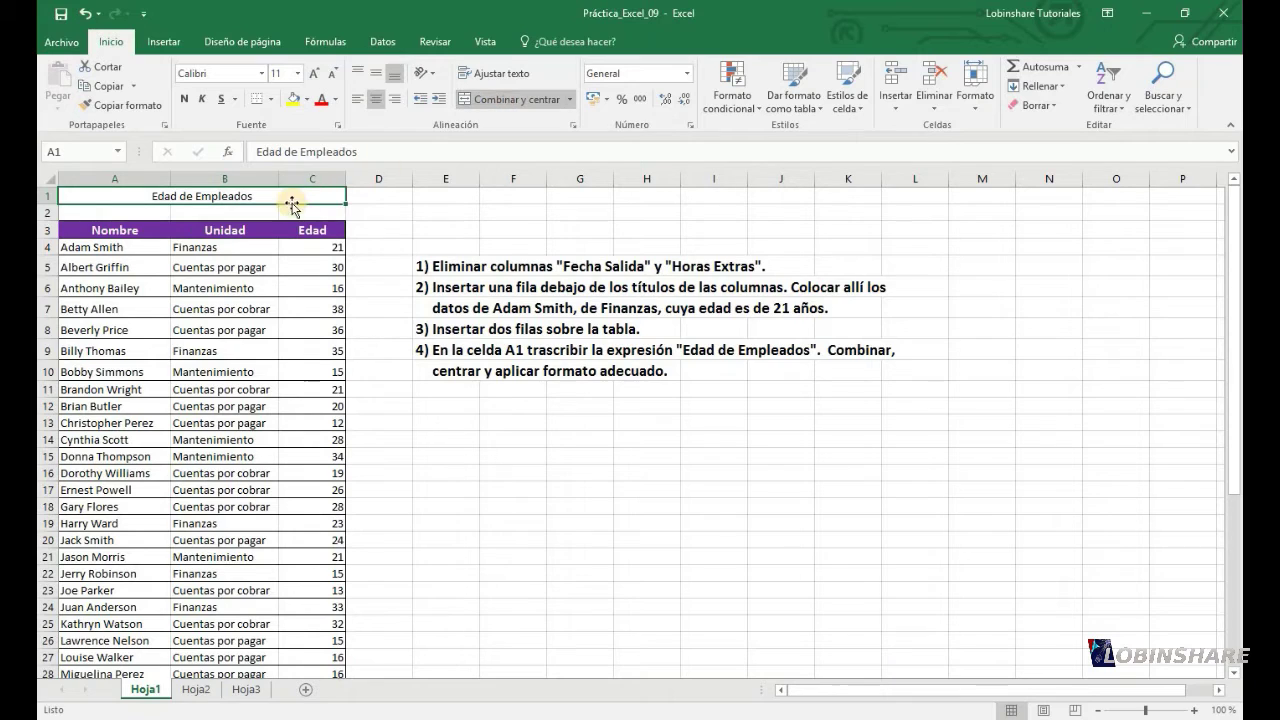
{"action": "left_click", "coordinate": [261, 224]}
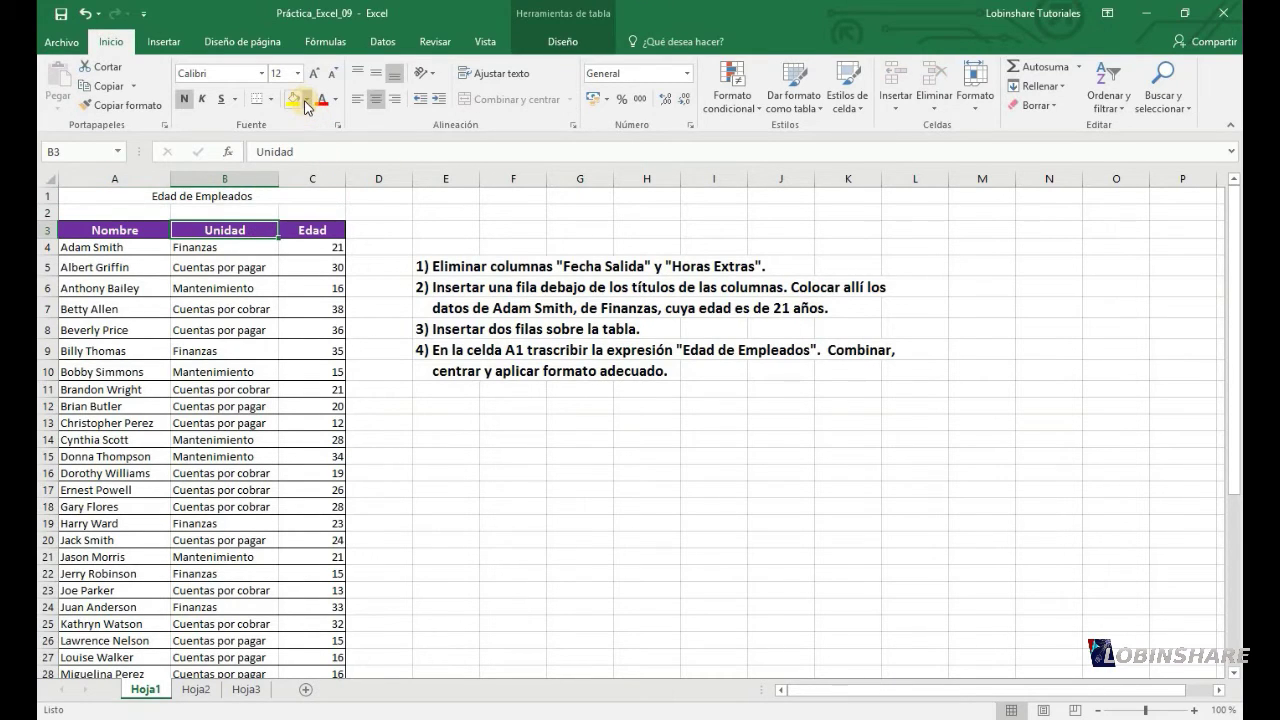
{"action": "left_click", "coordinate": [307, 99]}
{"action": "left_click", "coordinate": [337, 99]}
{"action": "left_click", "coordinate": [338, 100]}
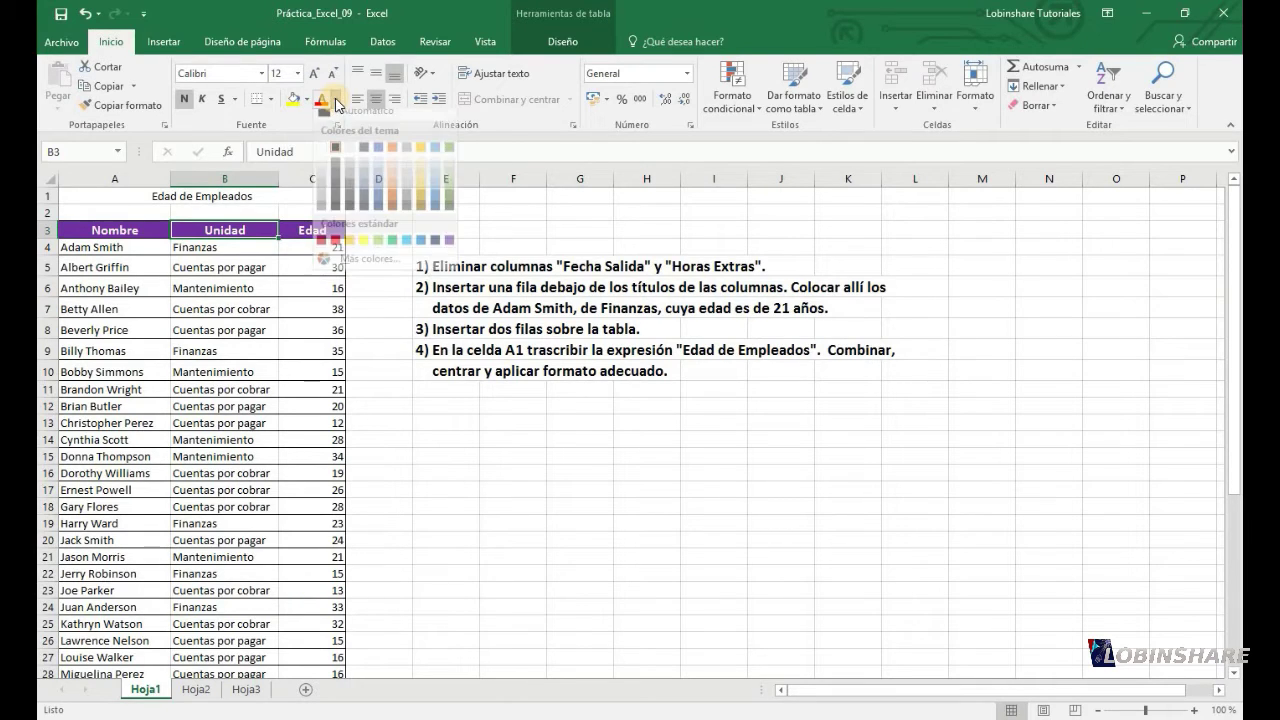
{"action": "left_click", "coordinate": [222, 228]}
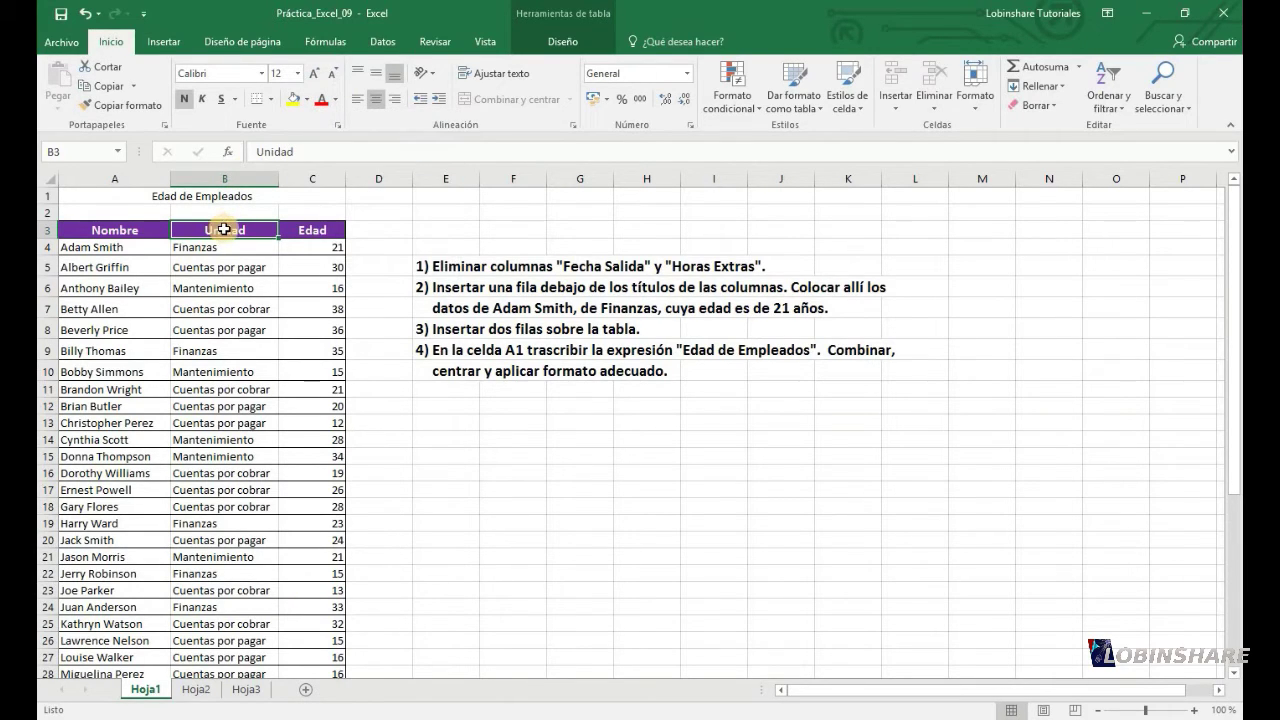
{"action": "left_click", "coordinate": [120, 105]}
{"action": "left_click_drag", "start_coordinate": [160, 197], "coordinate": [286, 197]}
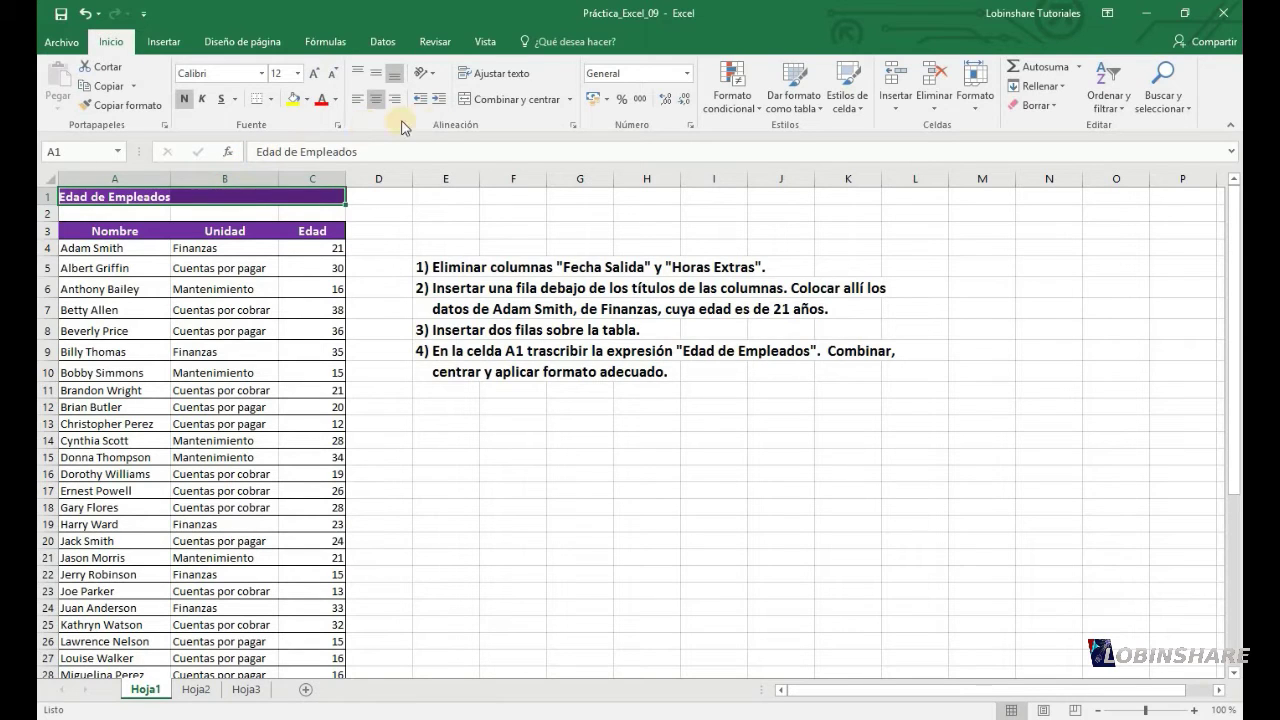
{"action": "left_click", "coordinate": [506, 104]}
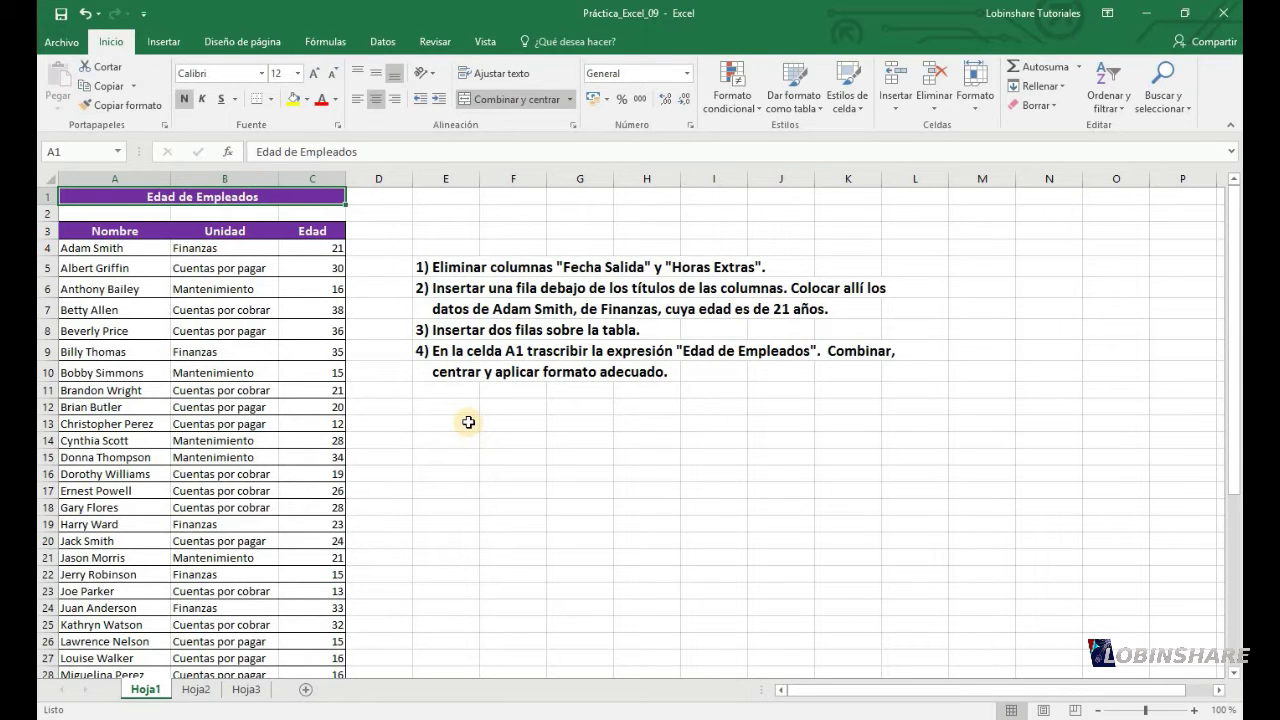
- Show the Hoja2 REPORTE DE NOTAS sheet zoomed to 124%
{"action": "left_click", "coordinate": [196, 689]}
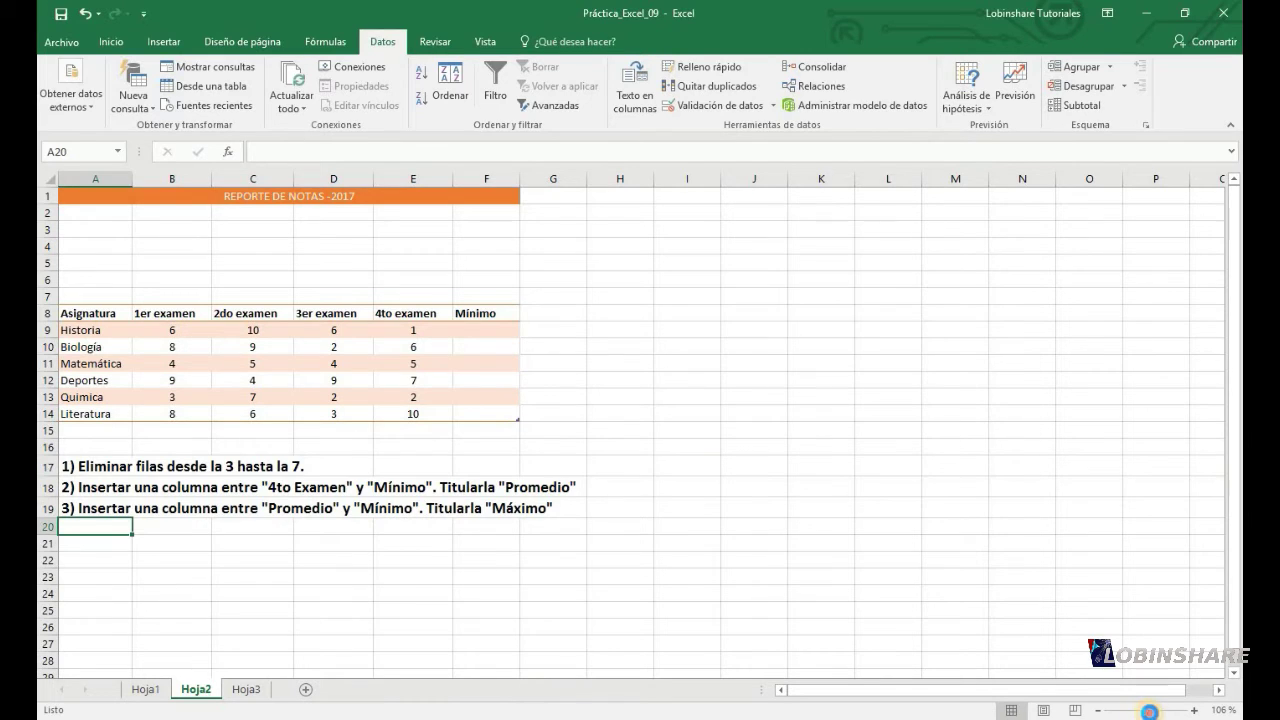
{"action": "left_click_drag", "start_coordinate": [1149, 712], "coordinate": [1153, 712]}
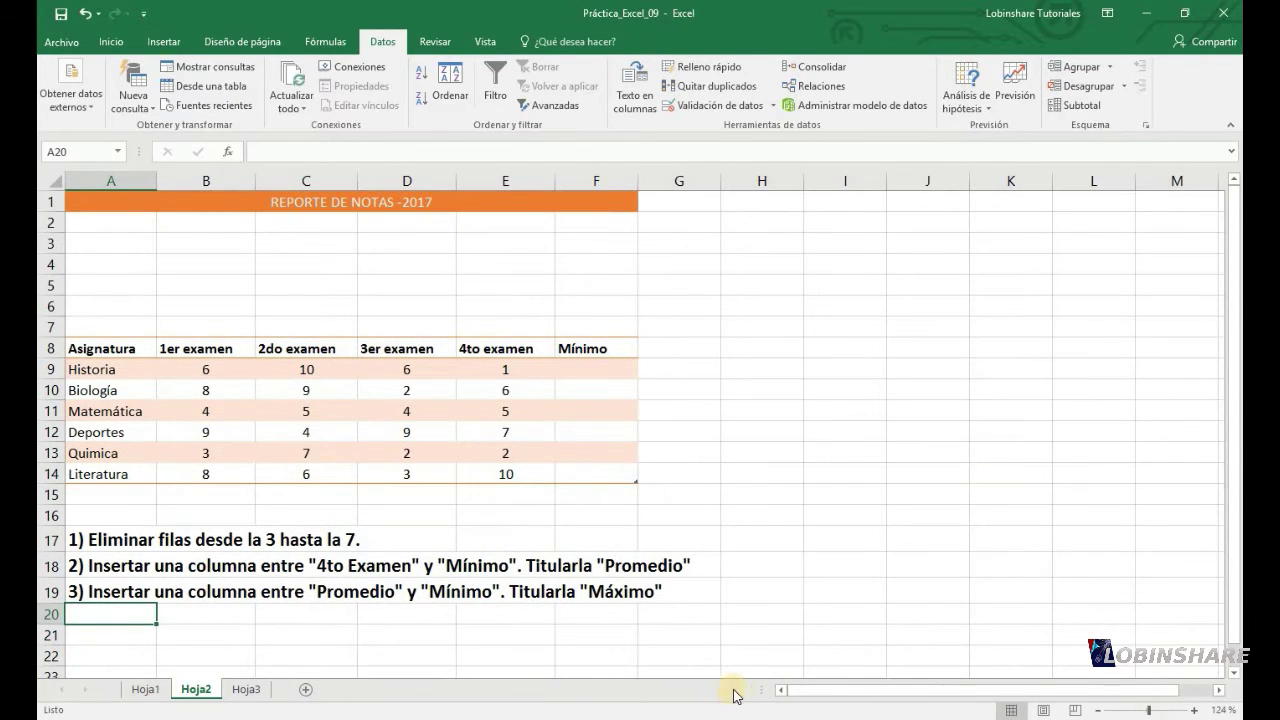
{"action": "left_click", "coordinate": [115, 537]}
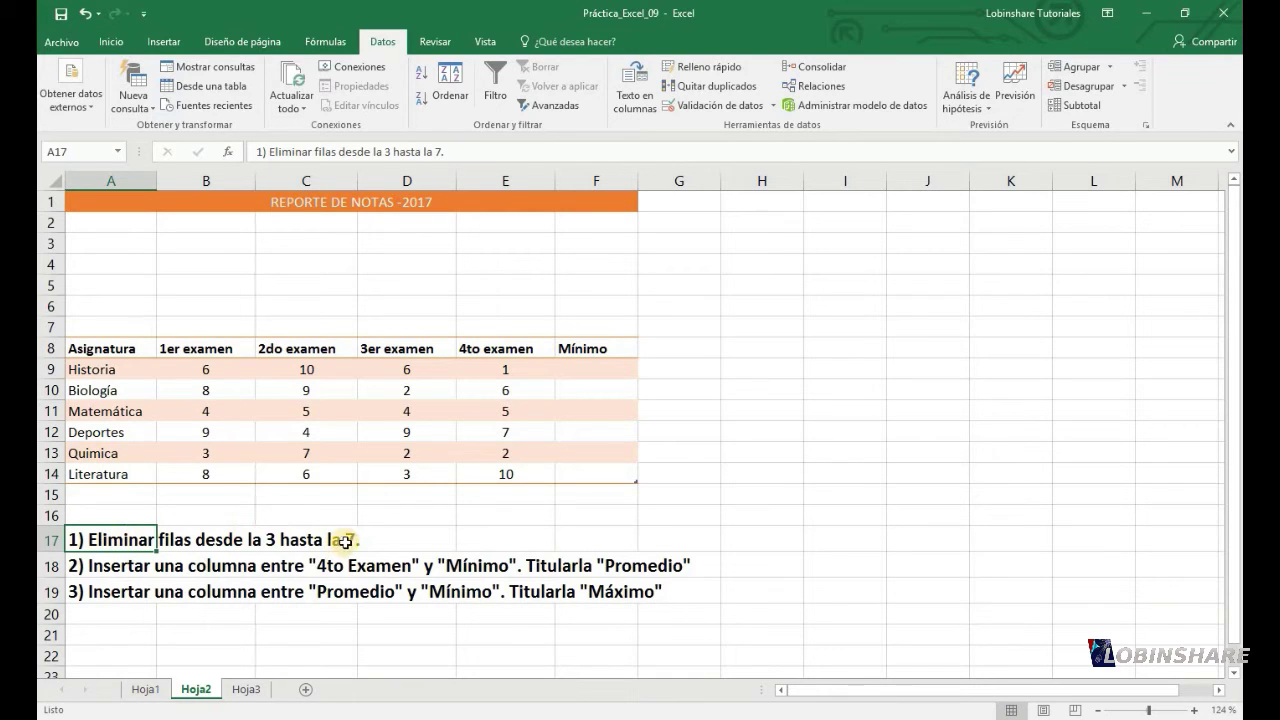
- Delete rows 3 through 7 so the Asignatura headings move up to row 3
{"action": "left_click", "coordinate": [50, 222]}
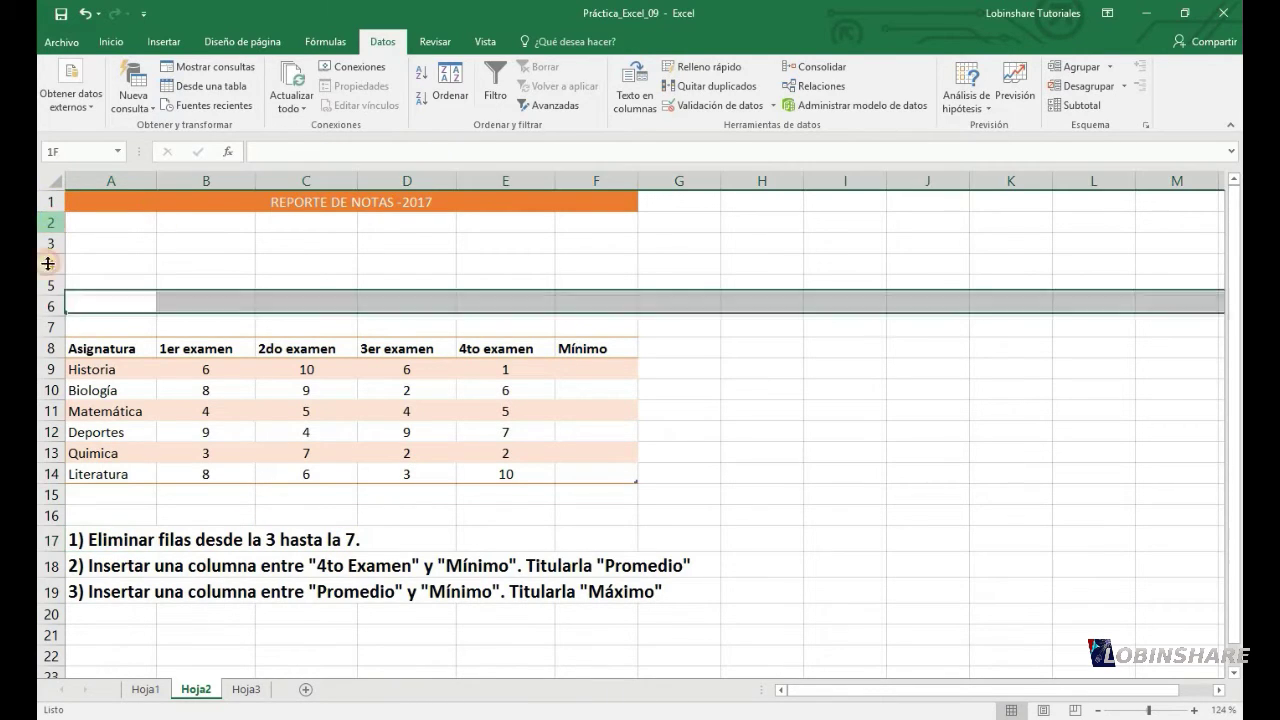
{"action": "left_click", "coordinate": [44, 285]}
{"action": "left_click", "coordinate": [52, 326]}
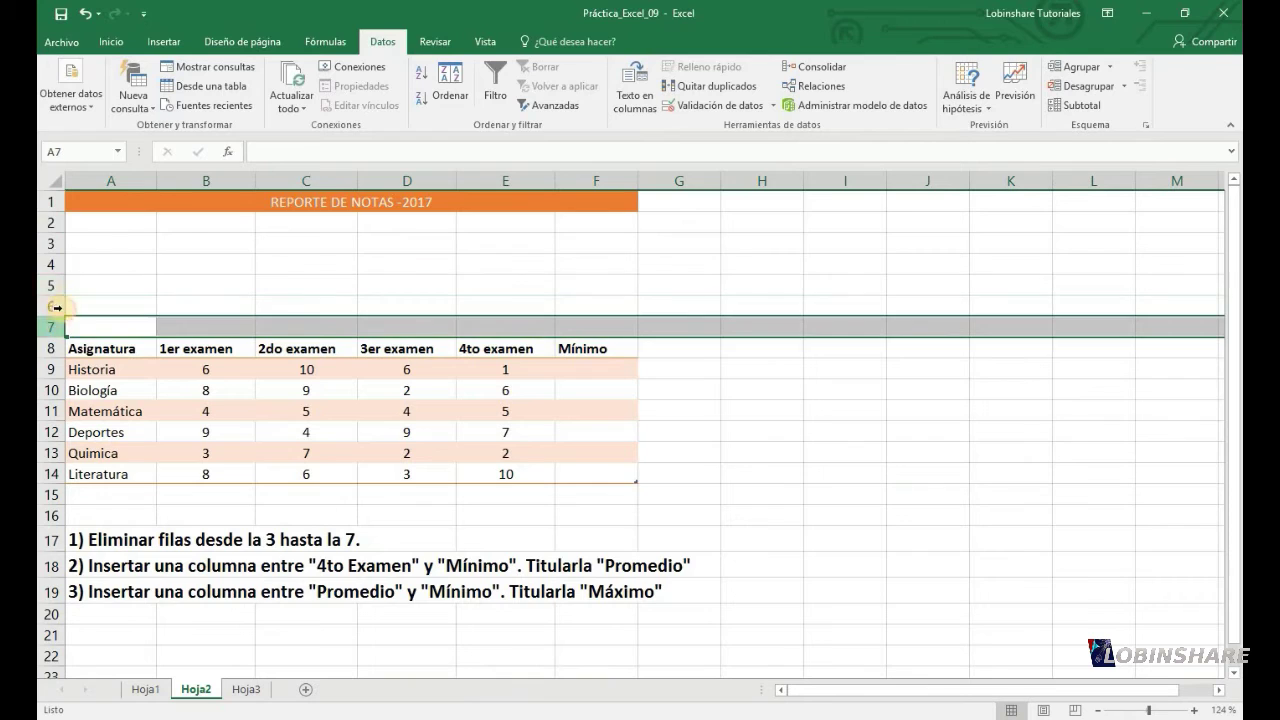
{"action": "left_click", "coordinate": [52, 285]}
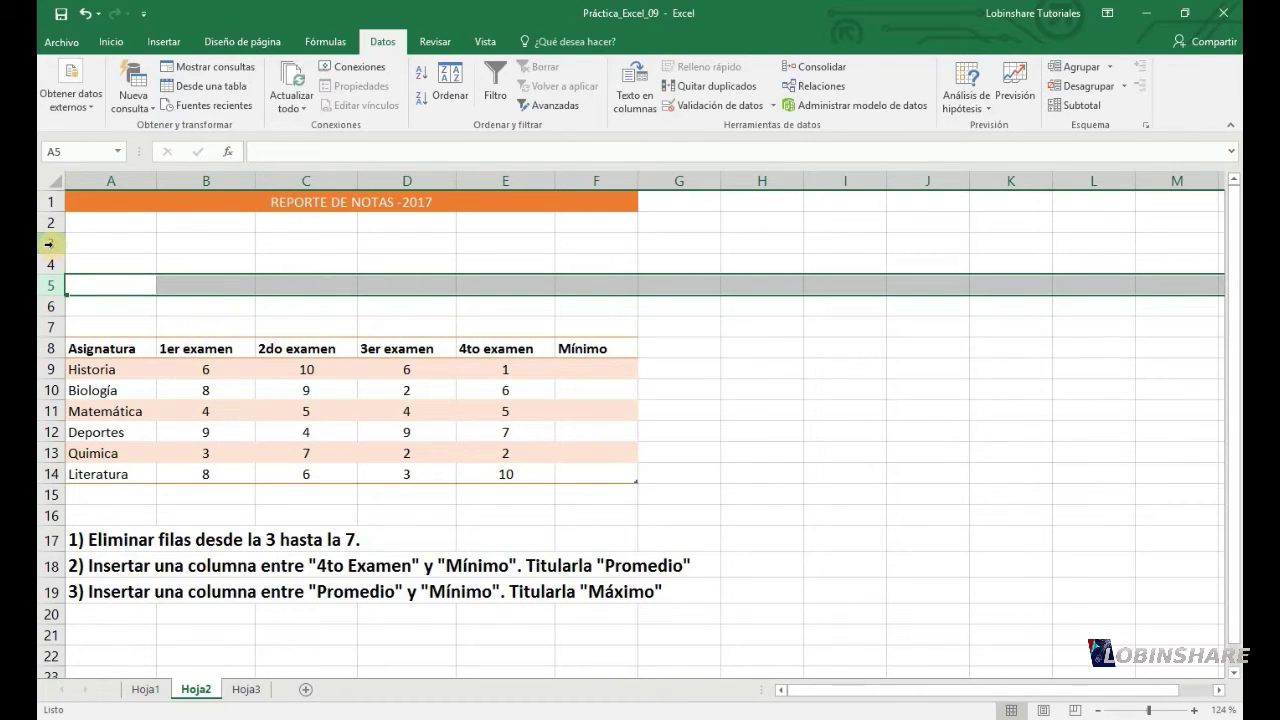
{"action": "left_click", "coordinate": [53, 244]}
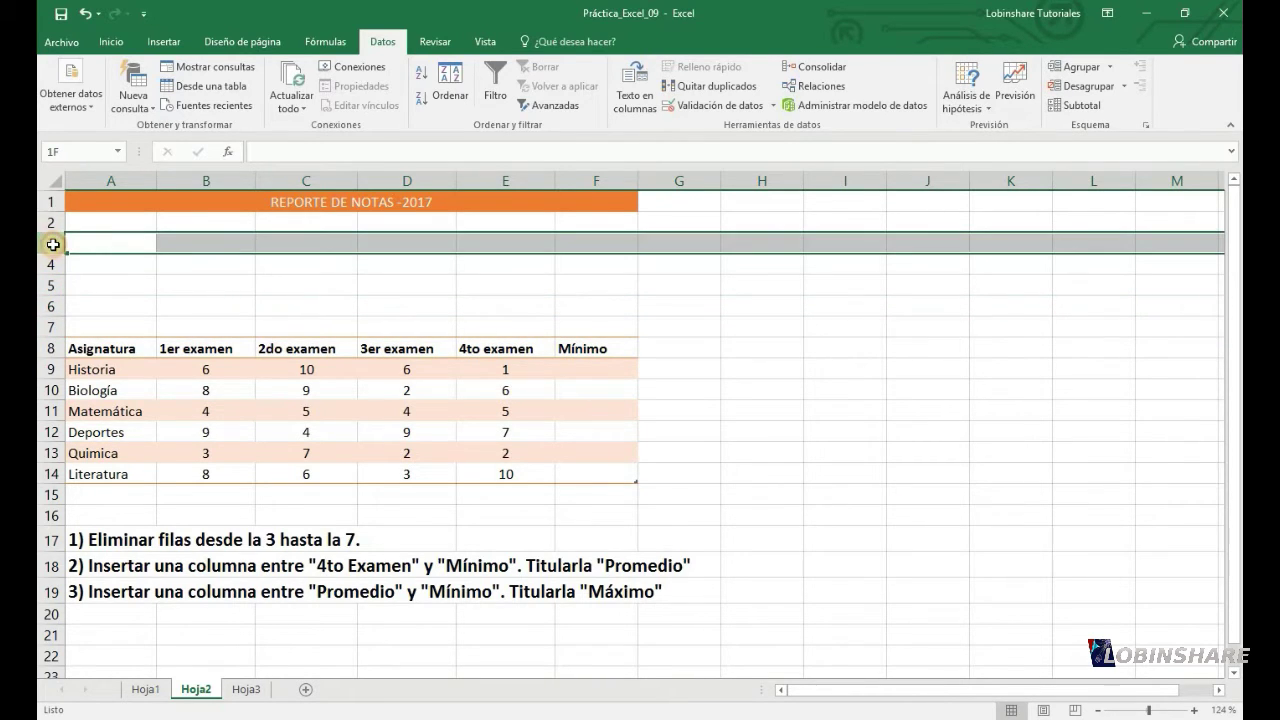
{"action": "left_click_drag", "start_coordinate": [53, 244], "coordinate": [52, 326]}
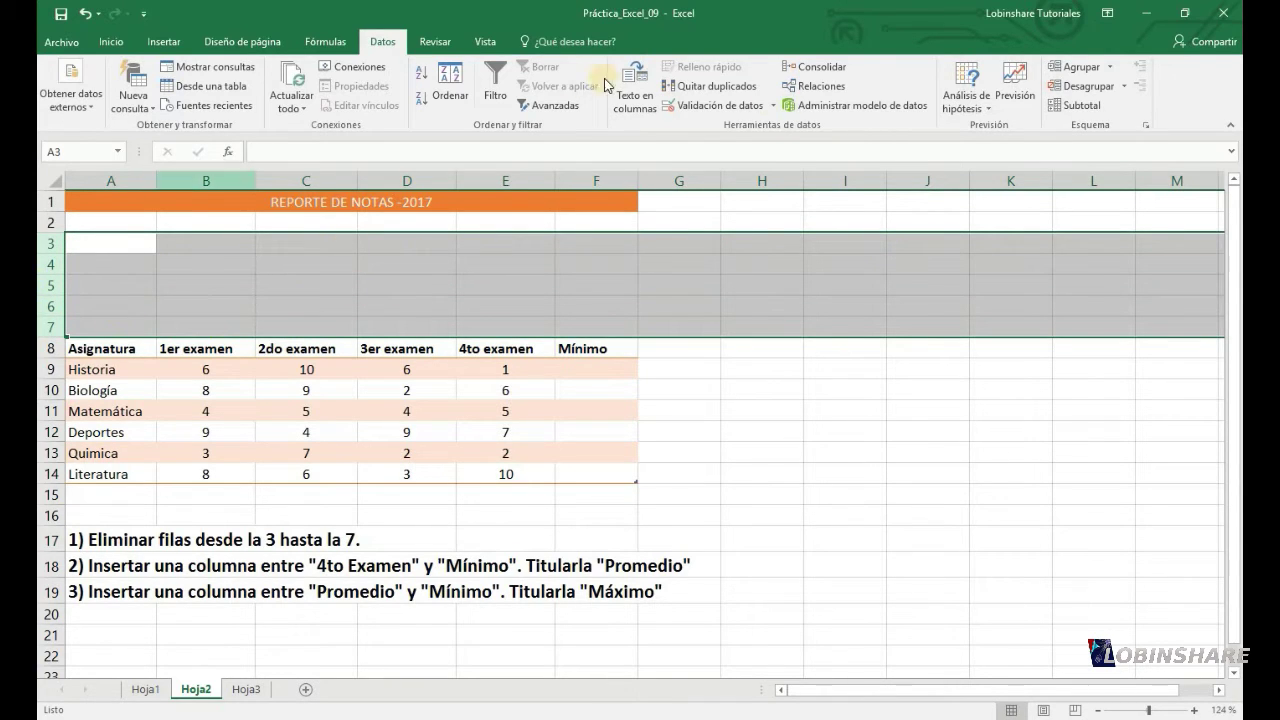
{"action": "left_click", "coordinate": [108, 42]}
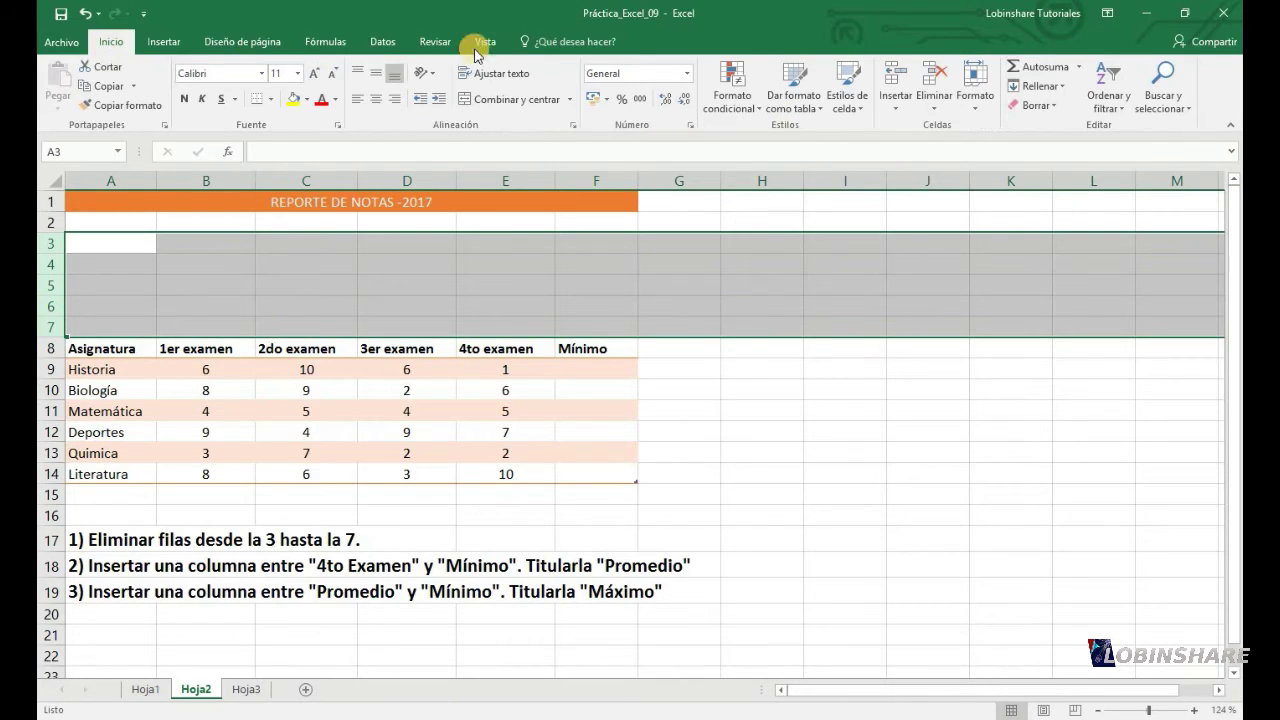
{"action": "left_click", "coordinate": [932, 110]}
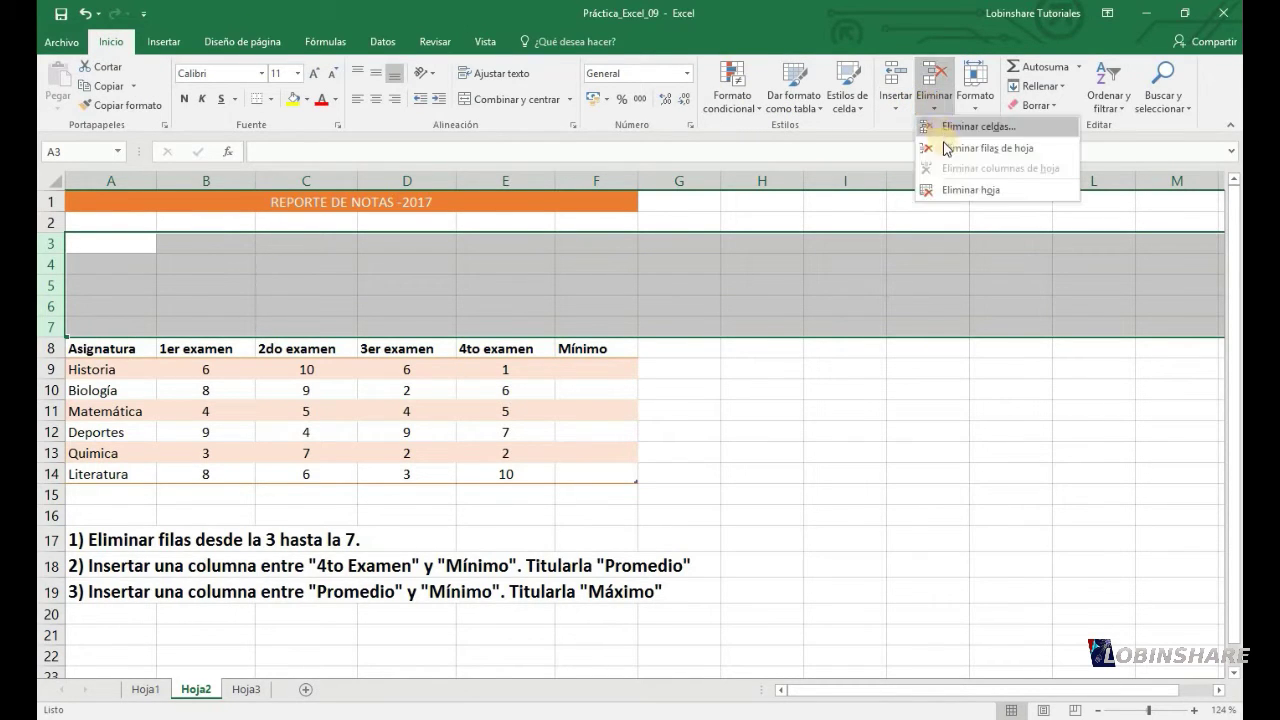
{"action": "left_click", "coordinate": [947, 148]}
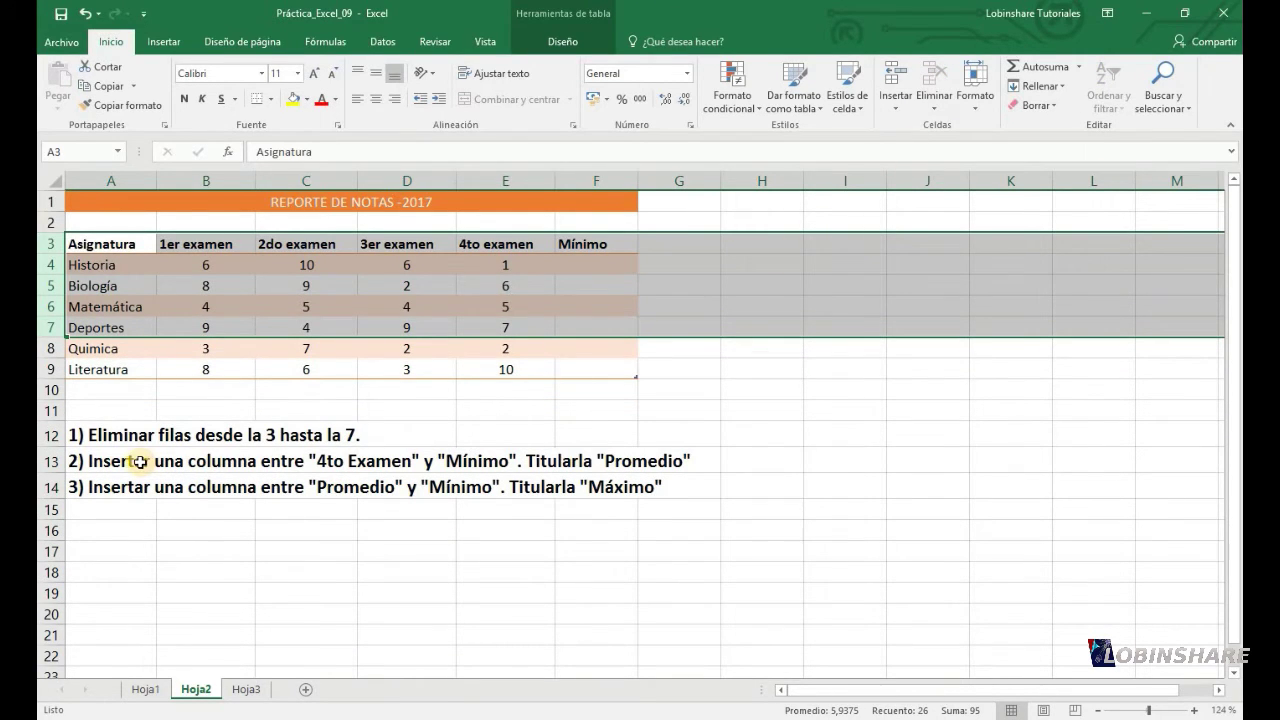
{"action": "left_click_drag", "start_coordinate": [139, 461], "coordinate": [373, 467]}
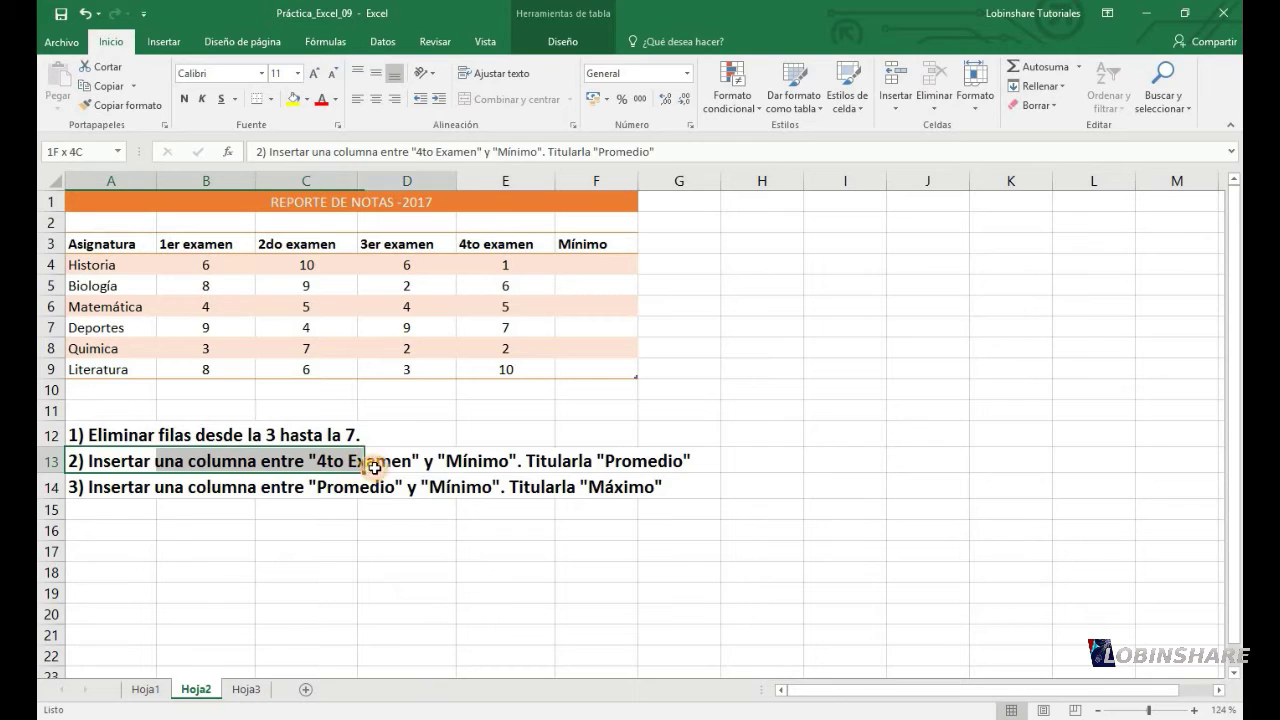
{"action": "left_click", "coordinate": [501, 178]}
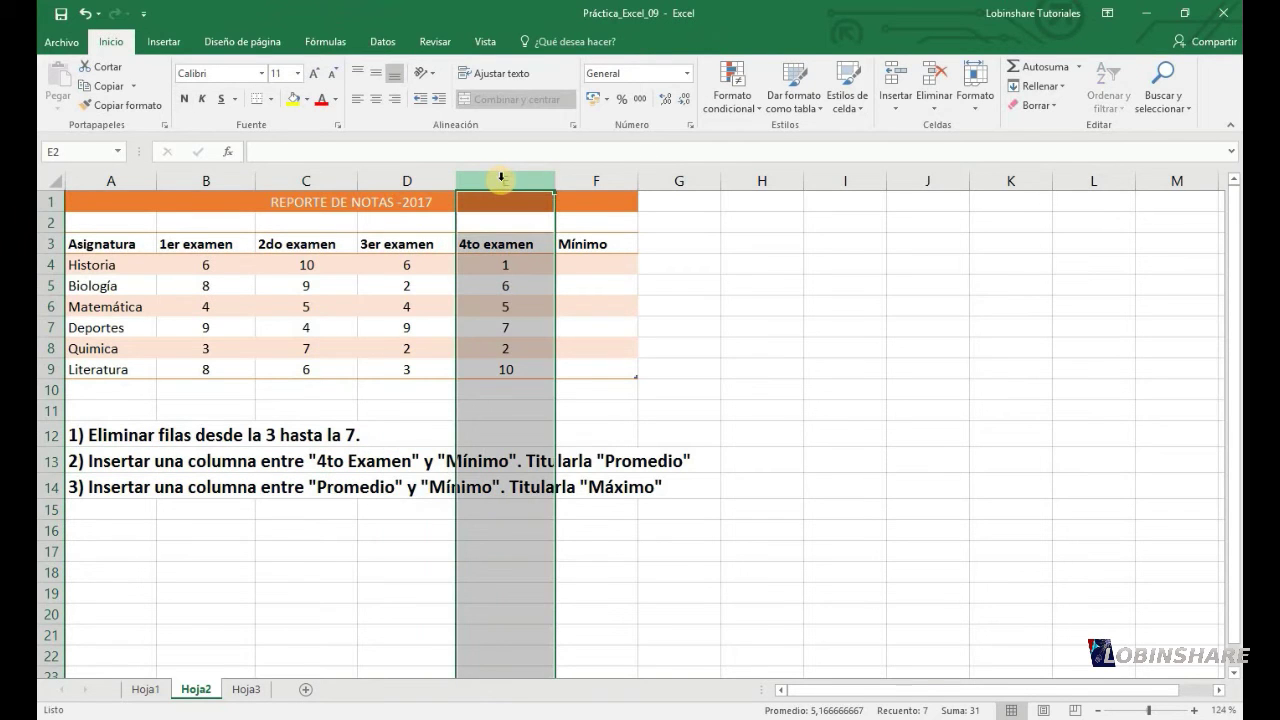
- Insert a new empty column F between 4to examen and Mínimo
{"action": "left_click", "coordinate": [570, 178]}
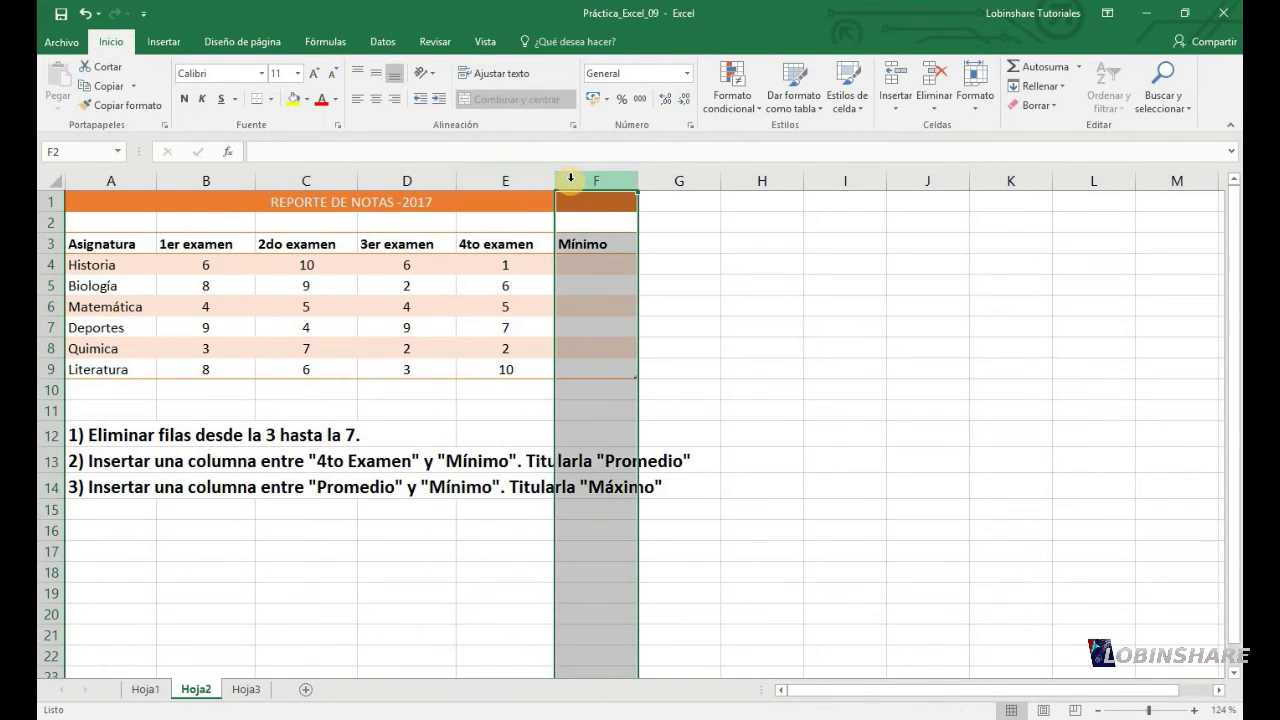
{"action": "left_click", "coordinate": [533, 180]}
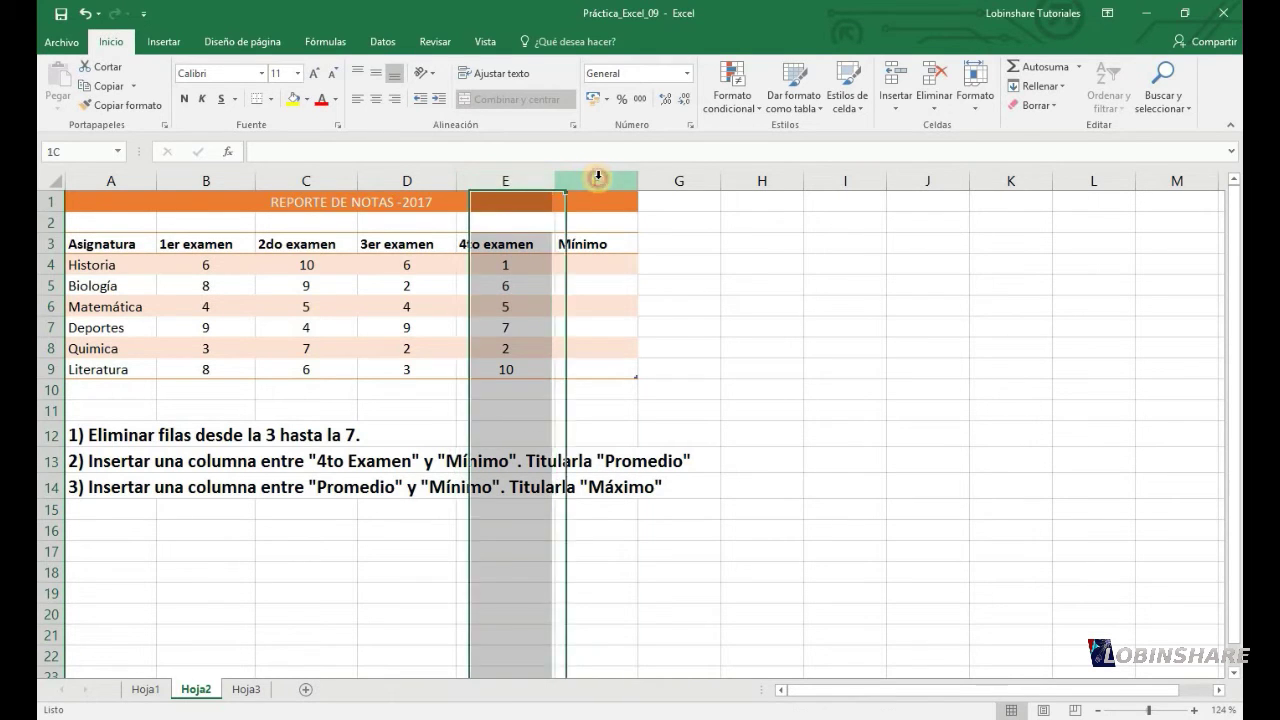
{"action": "left_click", "coordinate": [597, 178]}
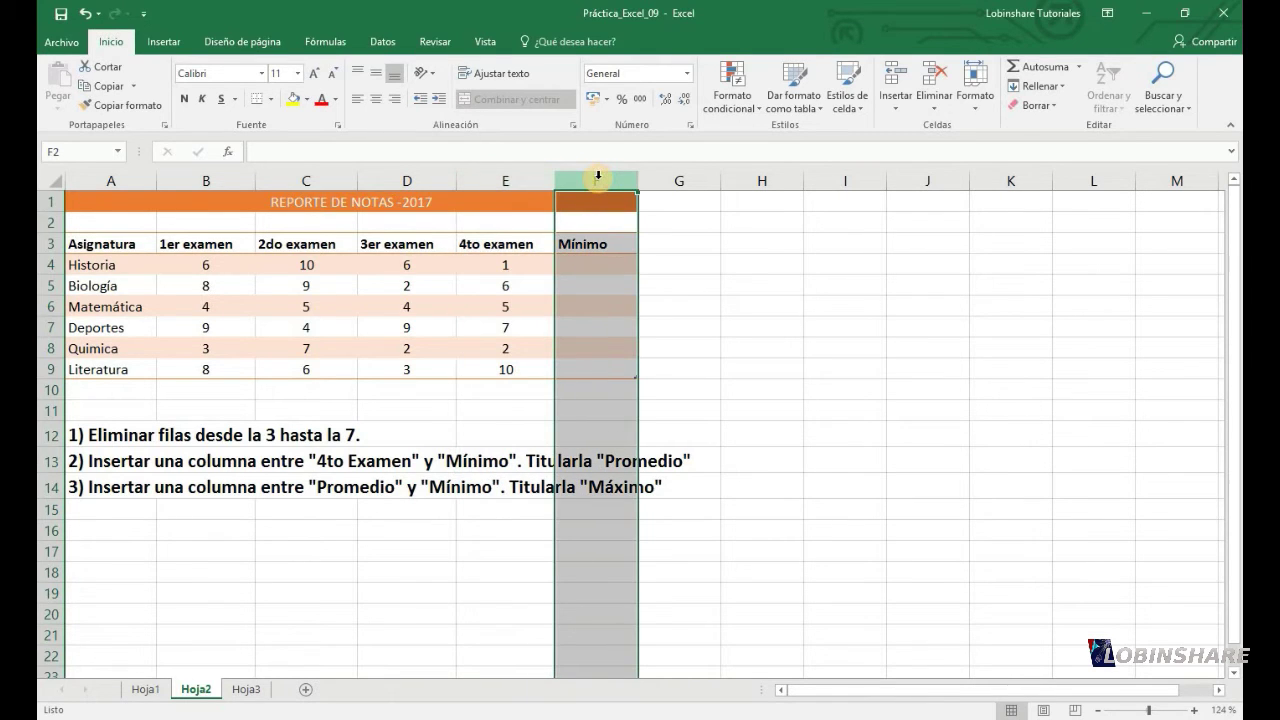
{"action": "left_click", "coordinate": [897, 104]}
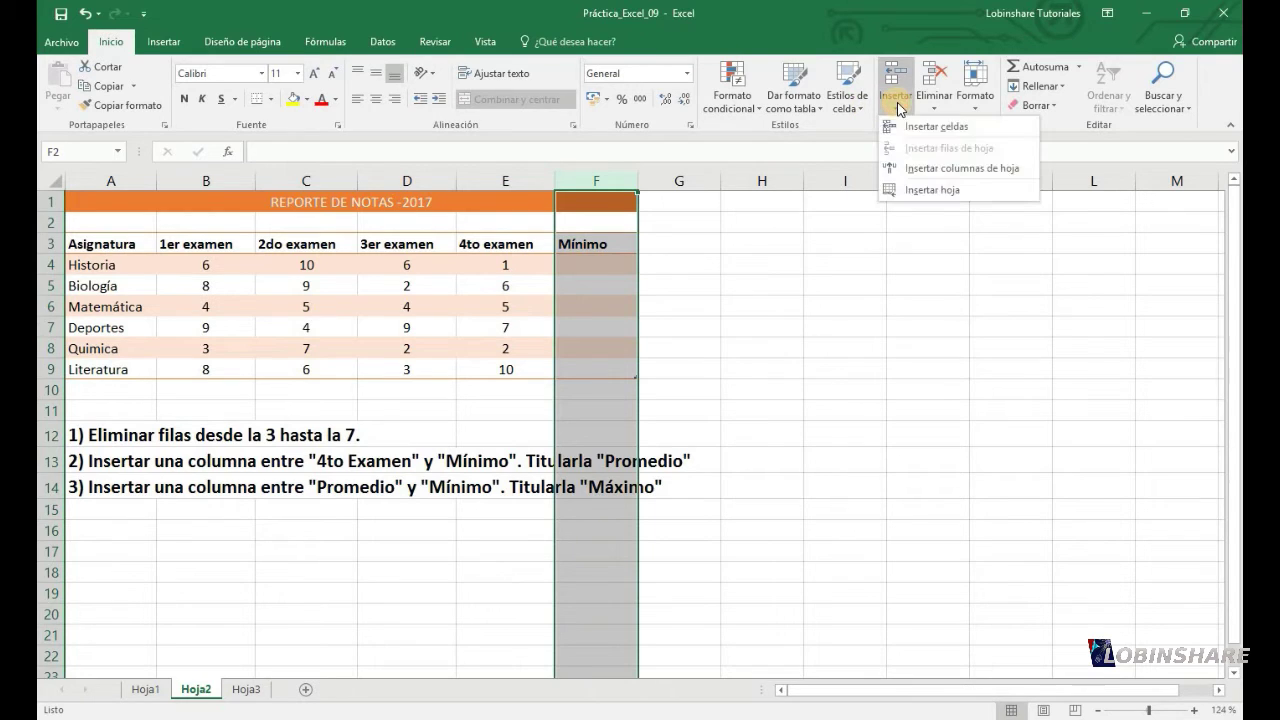
{"action": "left_click", "coordinate": [915, 170]}
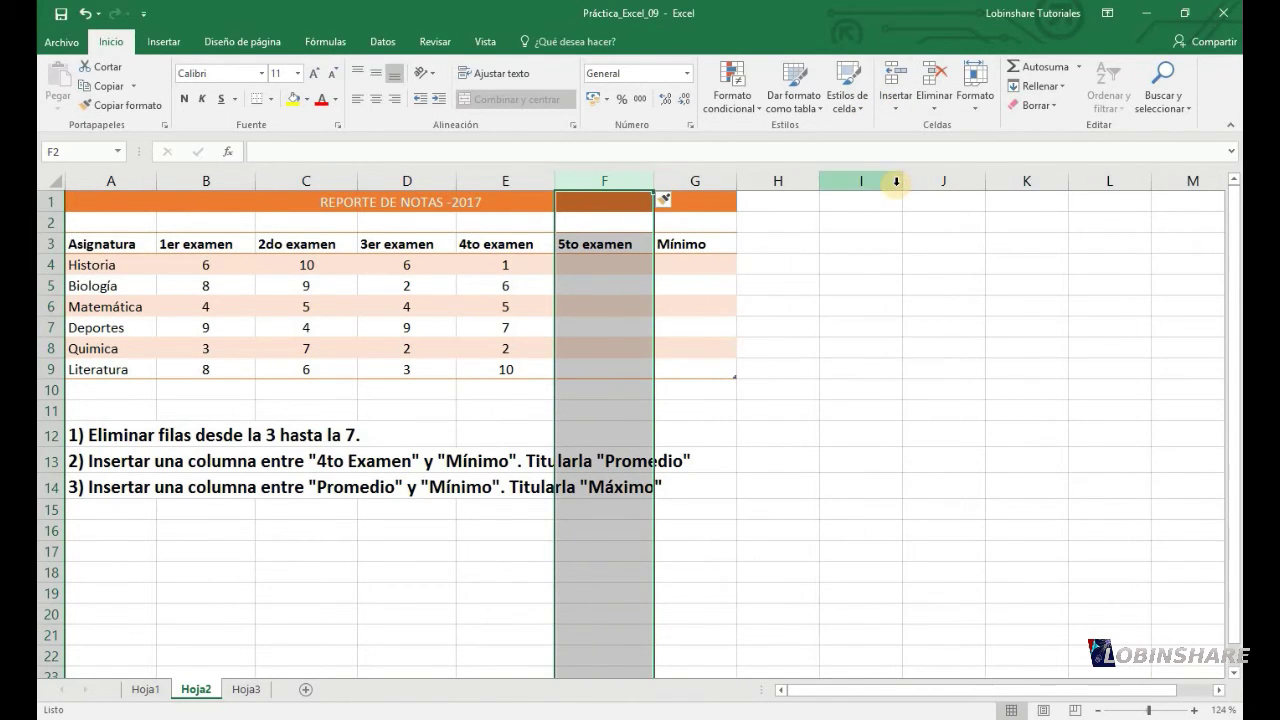
{"action": "left_click_drag", "start_coordinate": [125, 460], "coordinate": [648, 459]}
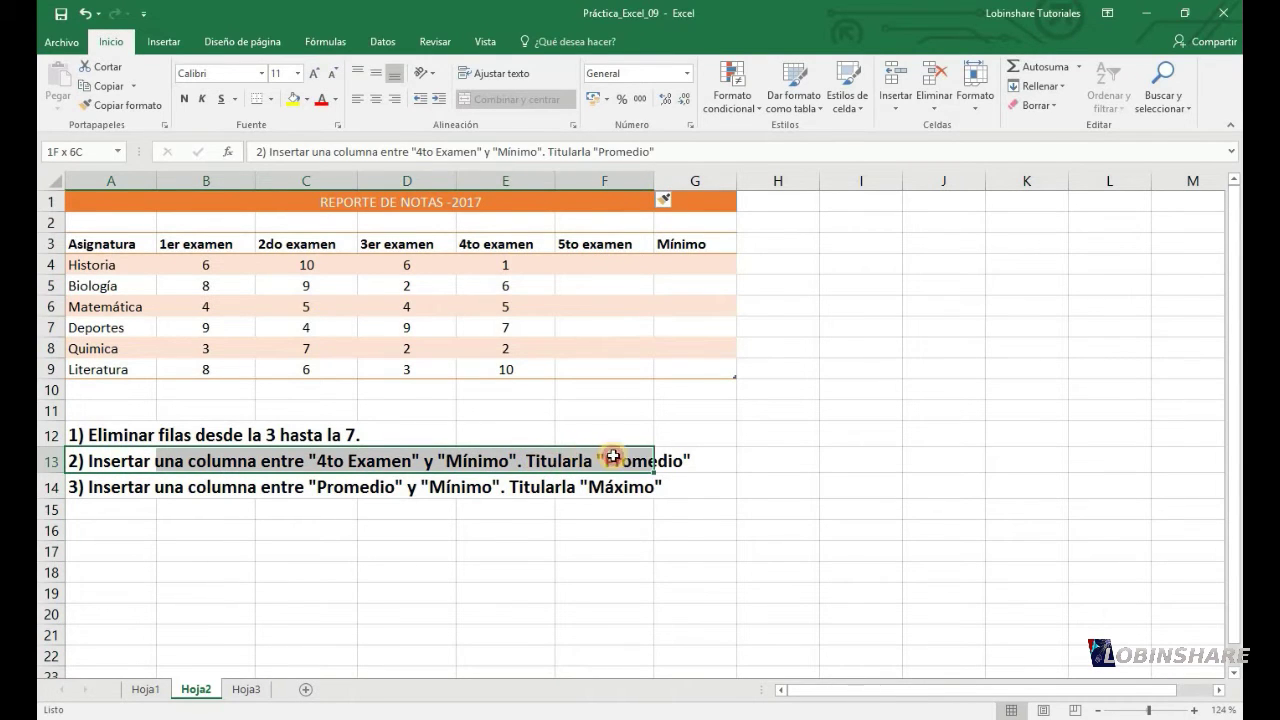
- Rename the F3 header from '5to examen' to 'Promedio'
{"action": "left_click", "coordinate": [608, 244]}
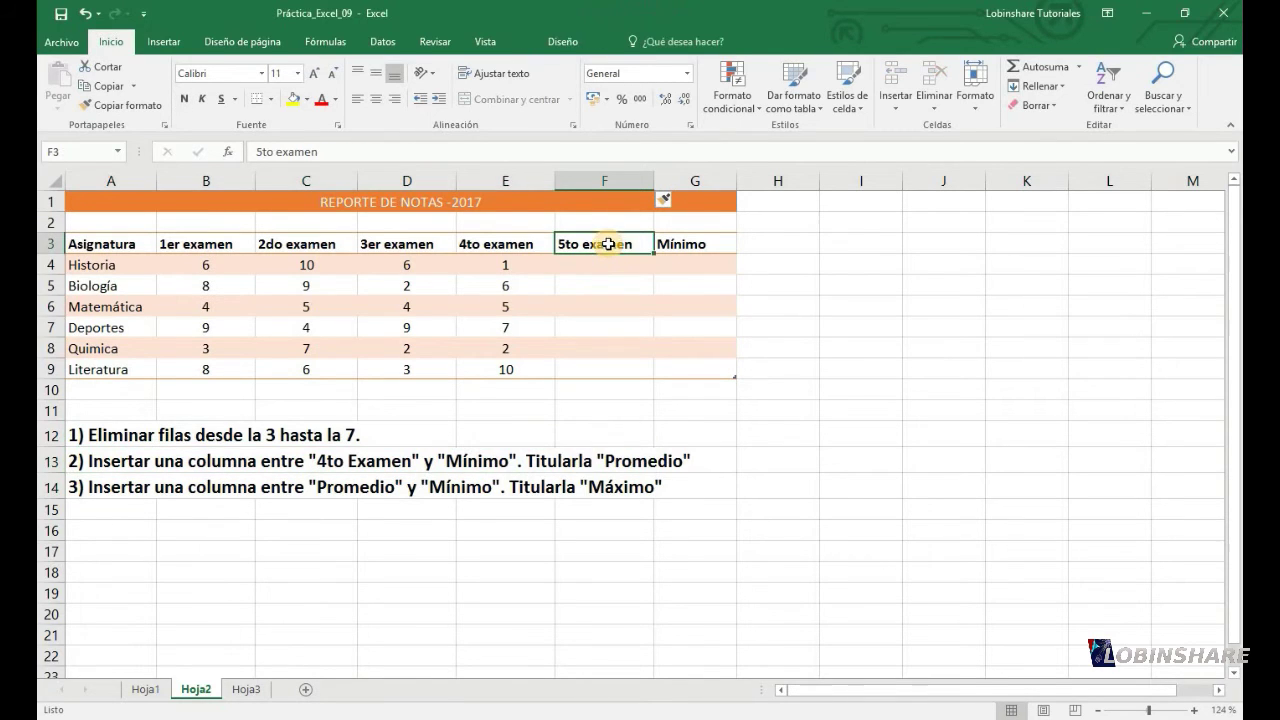
{"action": "type", "text": "Promedio"}
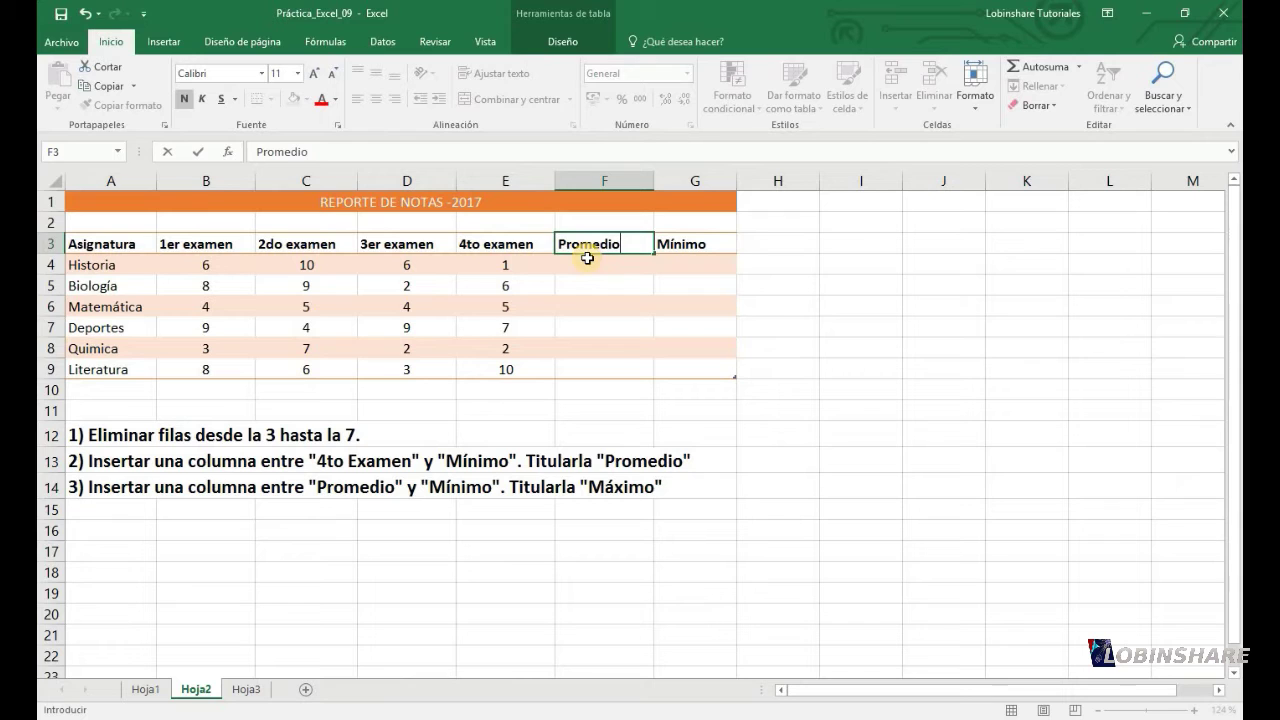
{"action": "key", "text": "Return"}
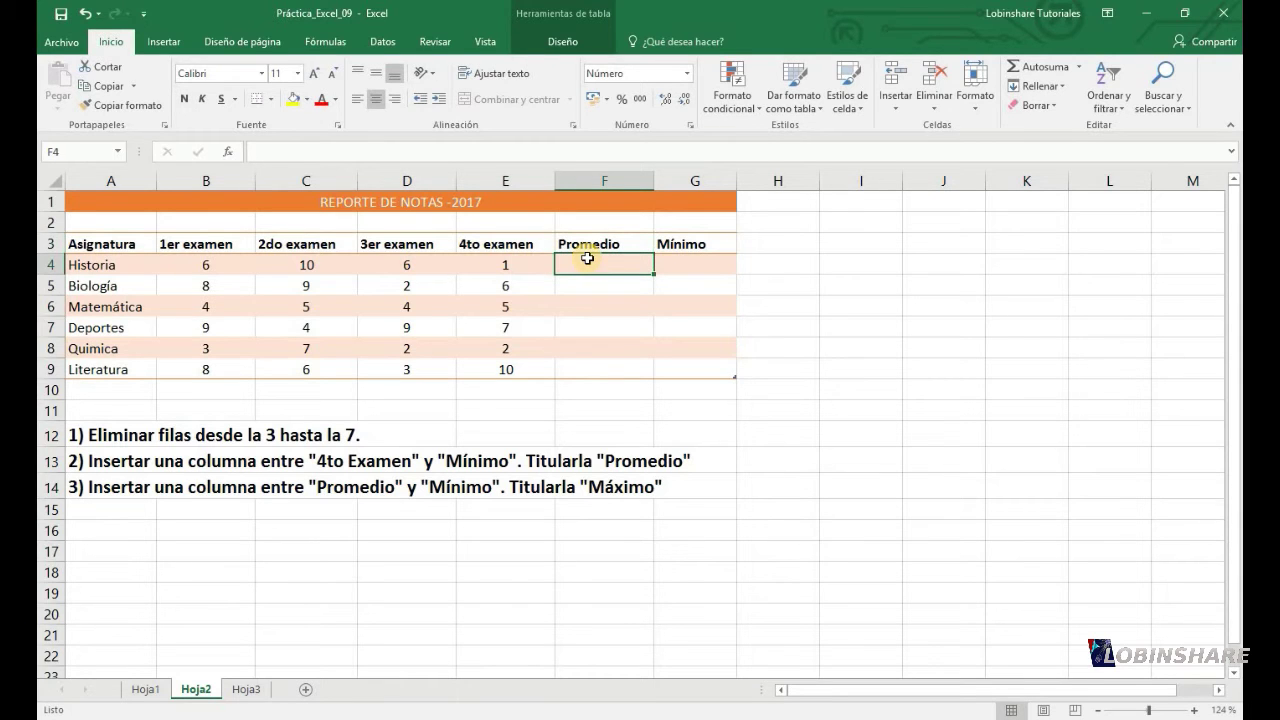
{"action": "left_click", "coordinate": [114, 486]}
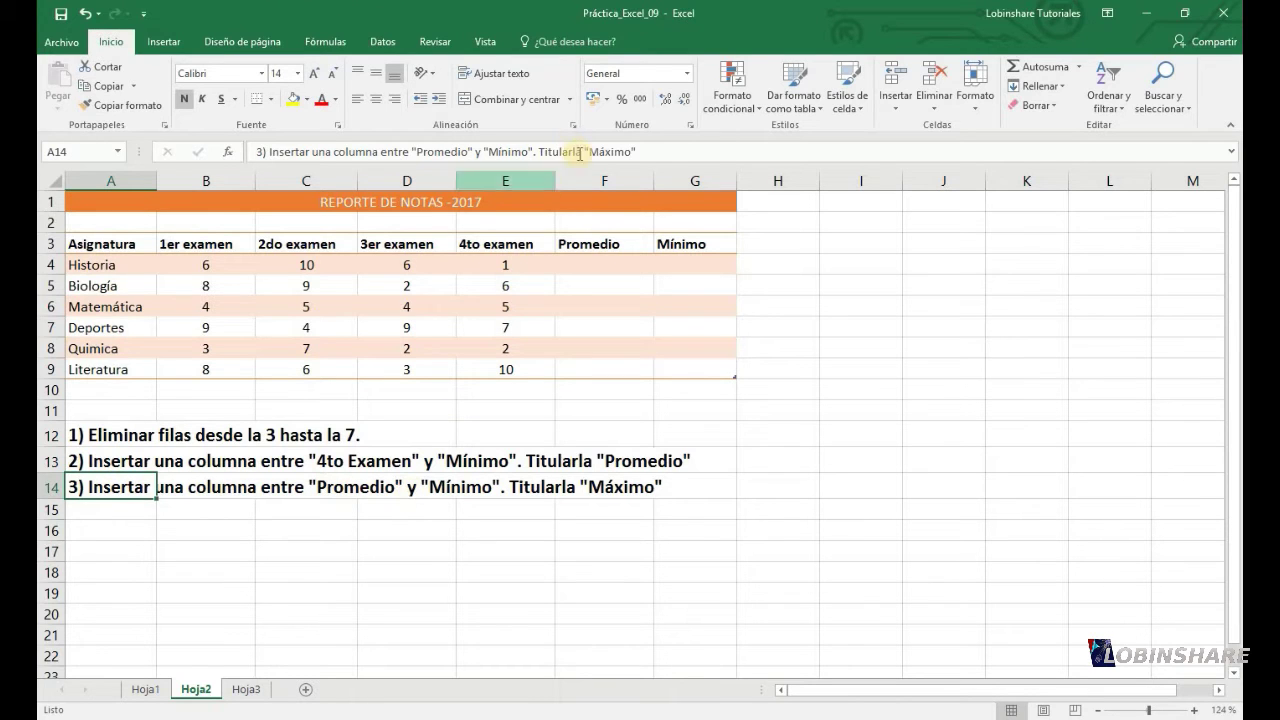
- Insert a blank sheet column at G, to the left of Mínimo
{"action": "left_click_drag", "start_coordinate": [592, 173], "coordinate": [666, 184]}
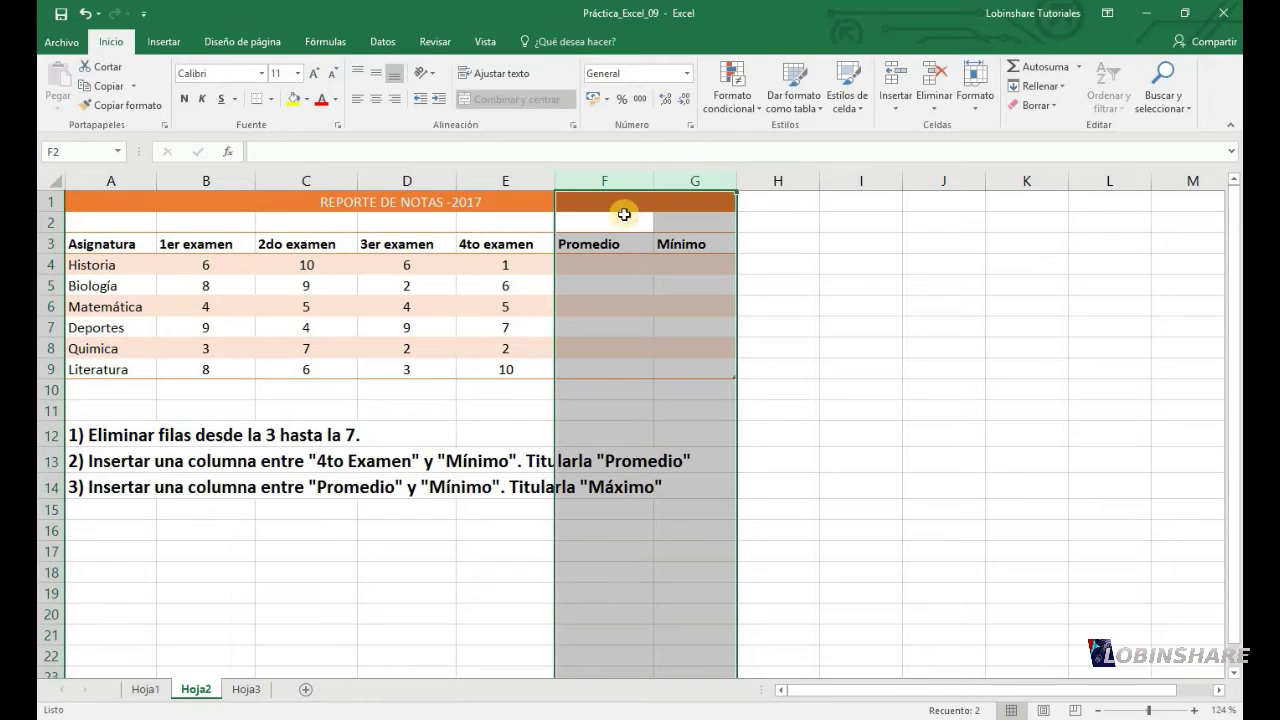
{"action": "left_click", "coordinate": [678, 181]}
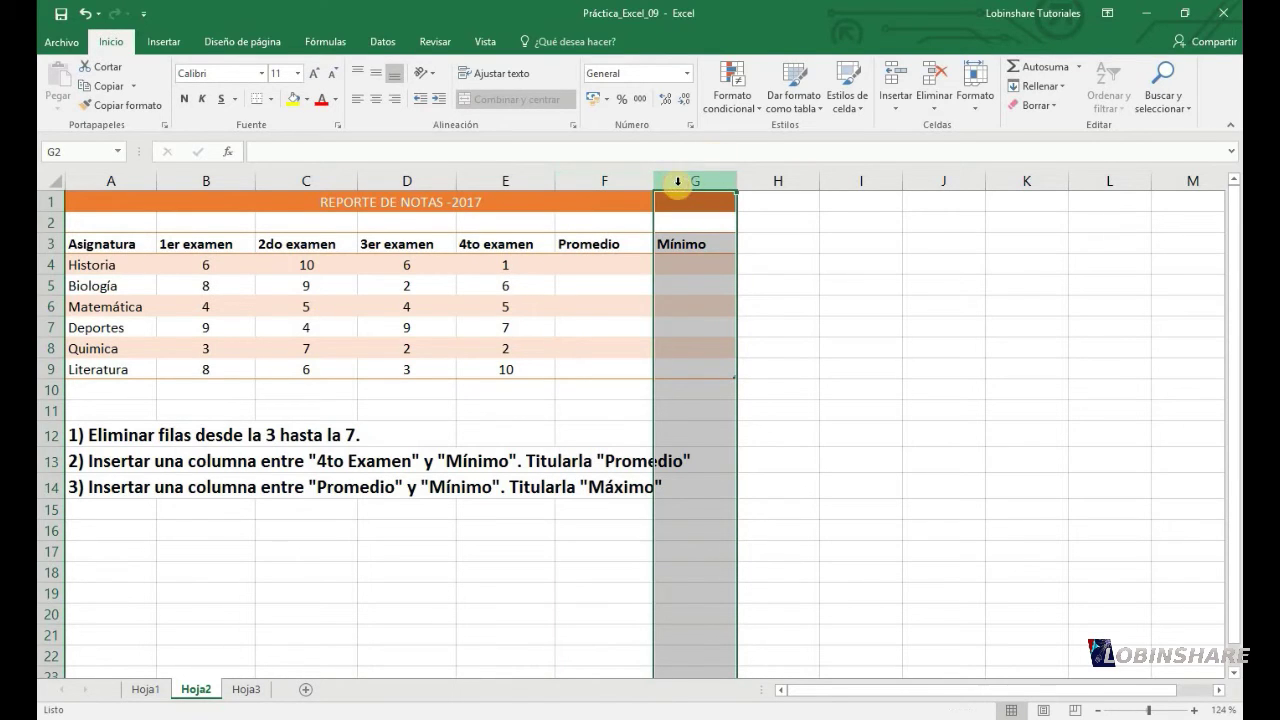
{"action": "left_click", "coordinate": [903, 106]}
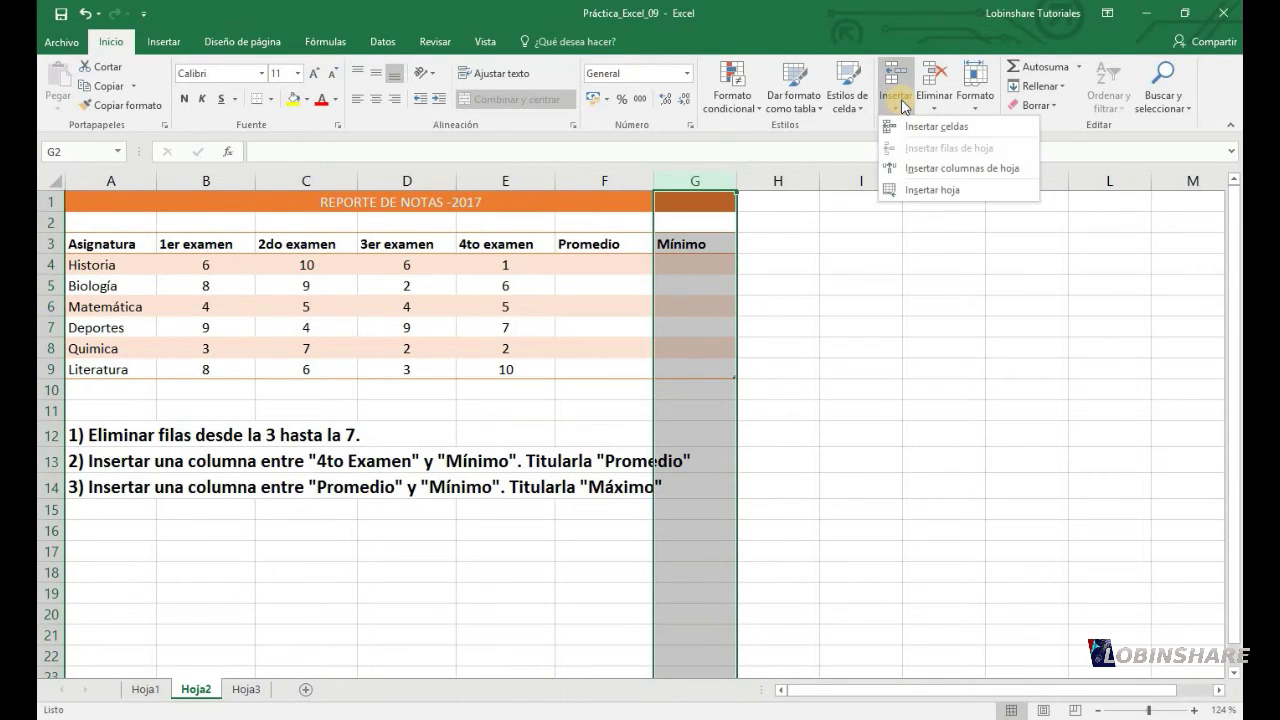
{"action": "left_click", "coordinate": [930, 165]}
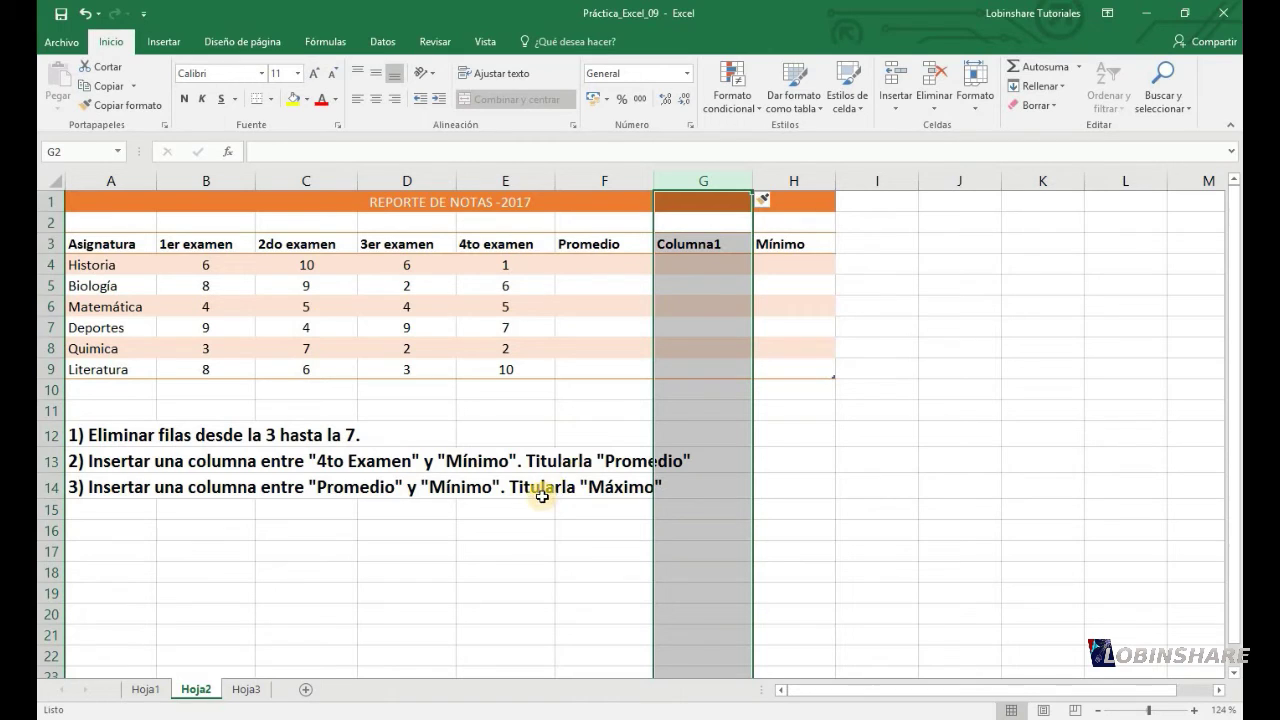
- Head the new column G 'Máximo', then move to the Hoja3 salary sheet
{"action": "left_click", "coordinate": [706, 253]}
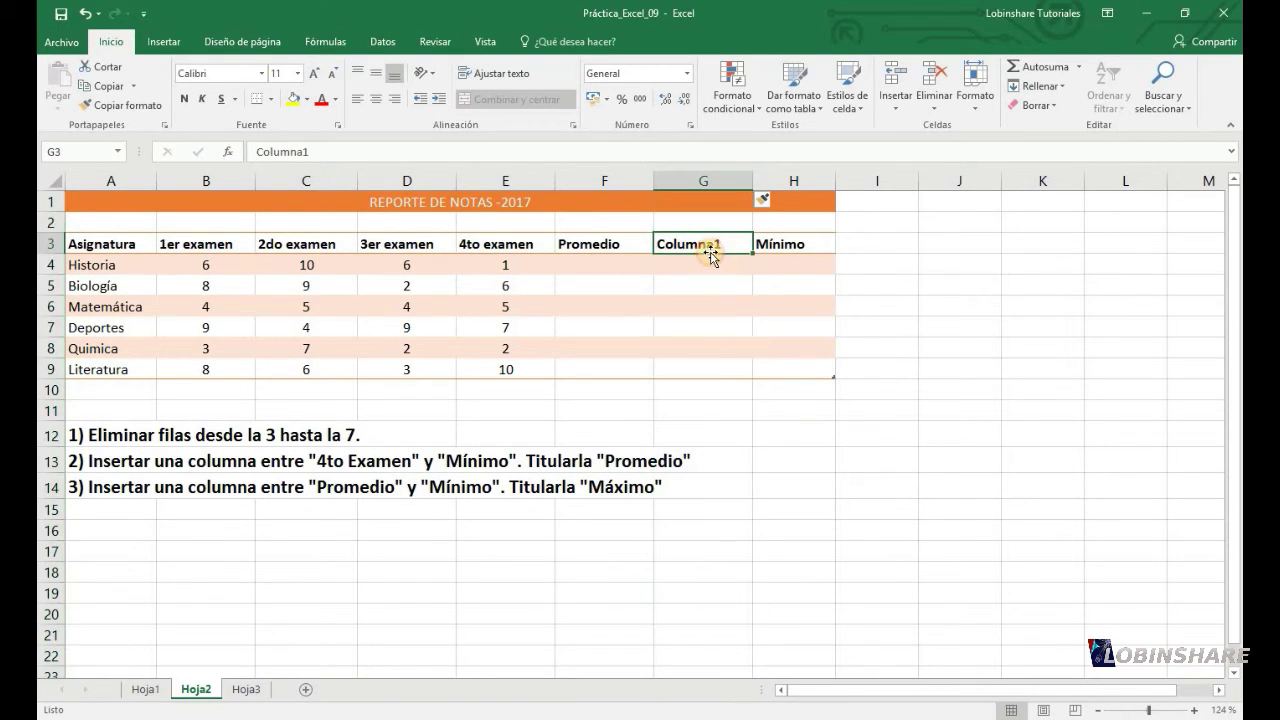
{"action": "type", "text": "Máximo"}
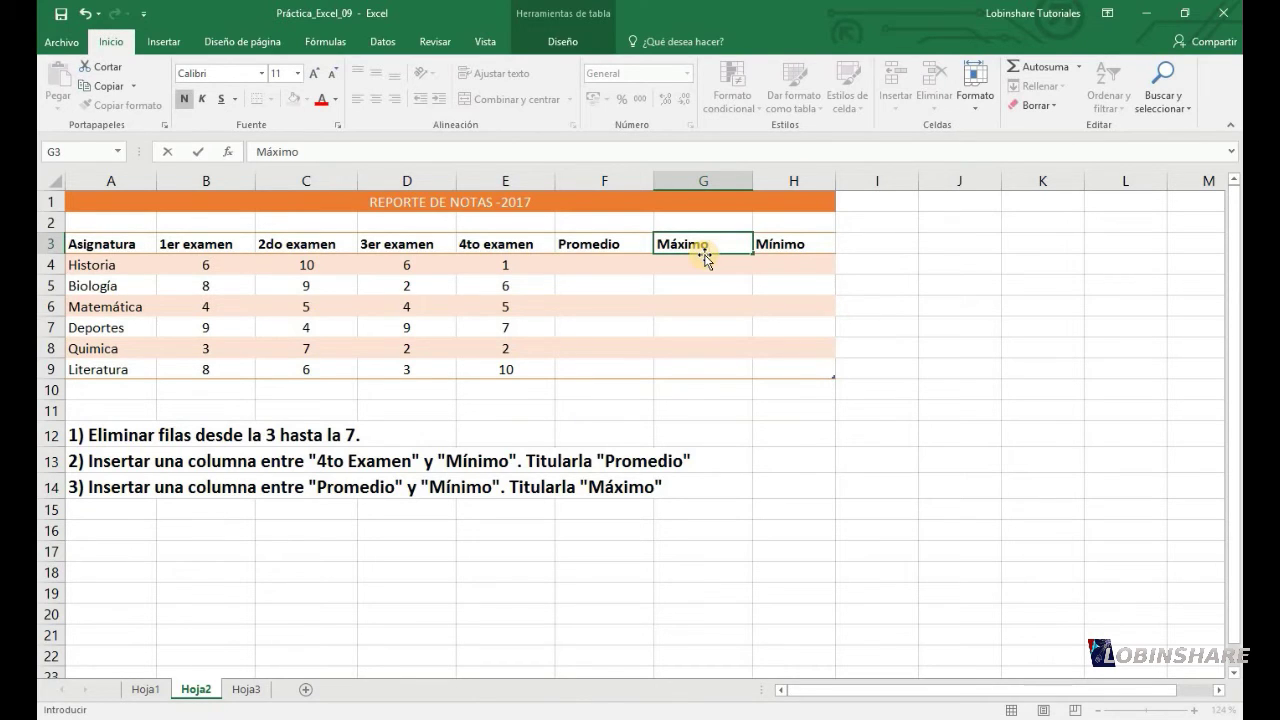
{"action": "key", "text": "Return"}
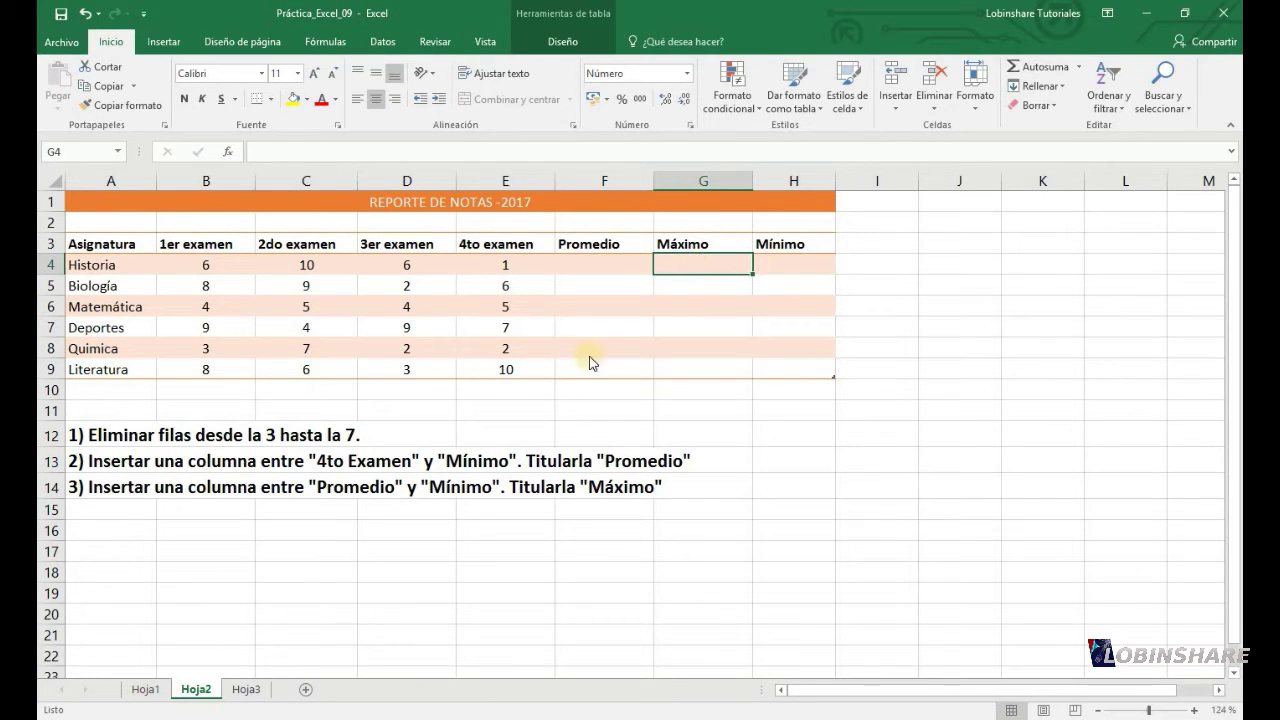
{"action": "left_click", "coordinate": [258, 690]}
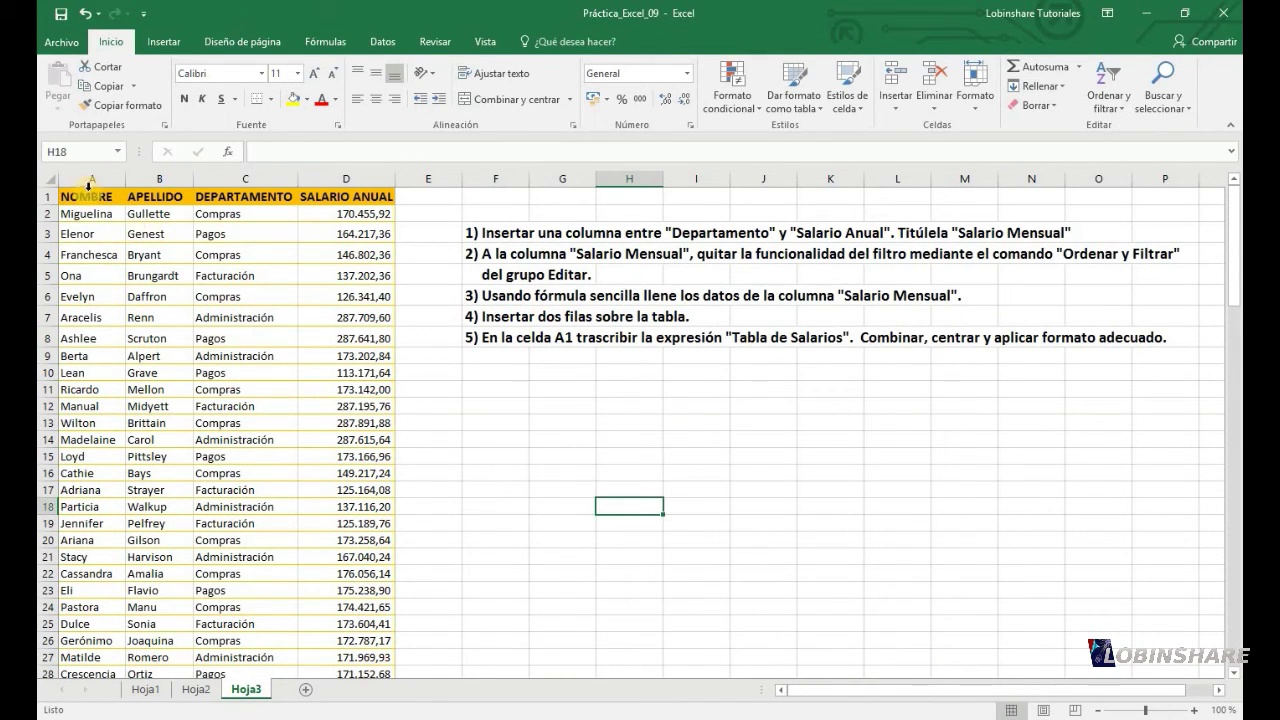
{"action": "left_click_drag", "start_coordinate": [90, 197], "coordinate": [344, 197]}
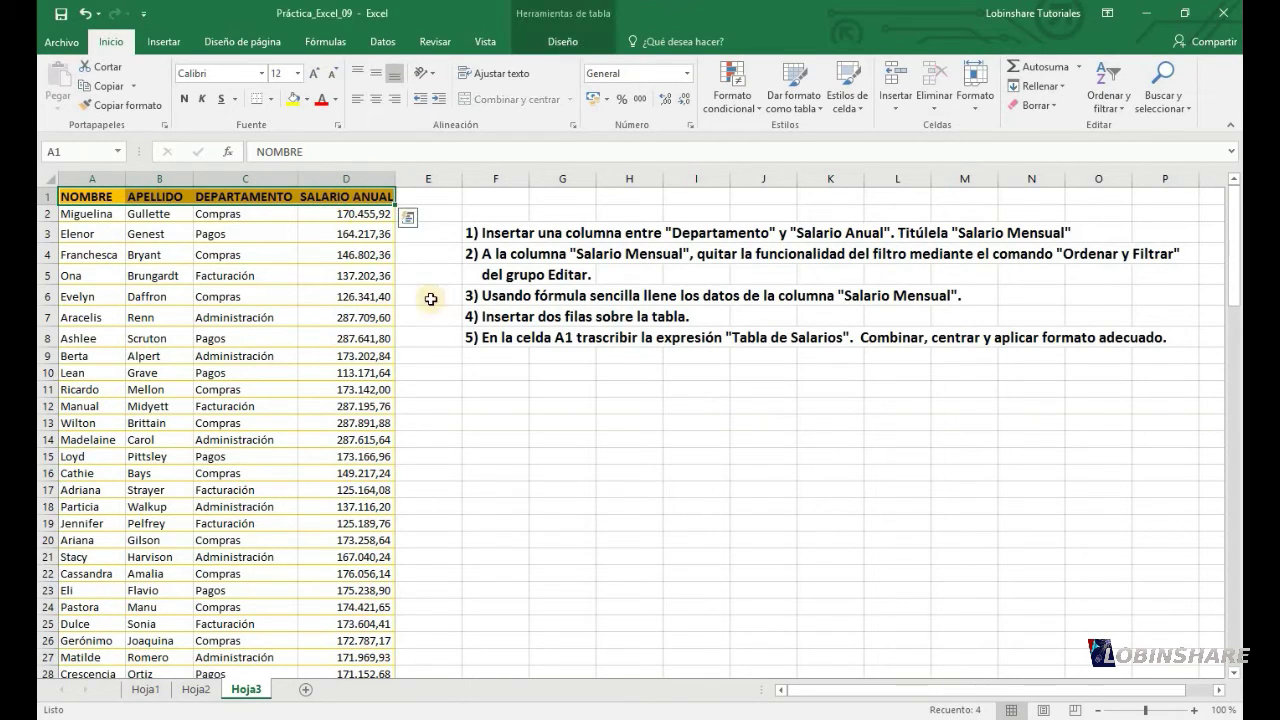
{"action": "left_click", "coordinate": [507, 239]}
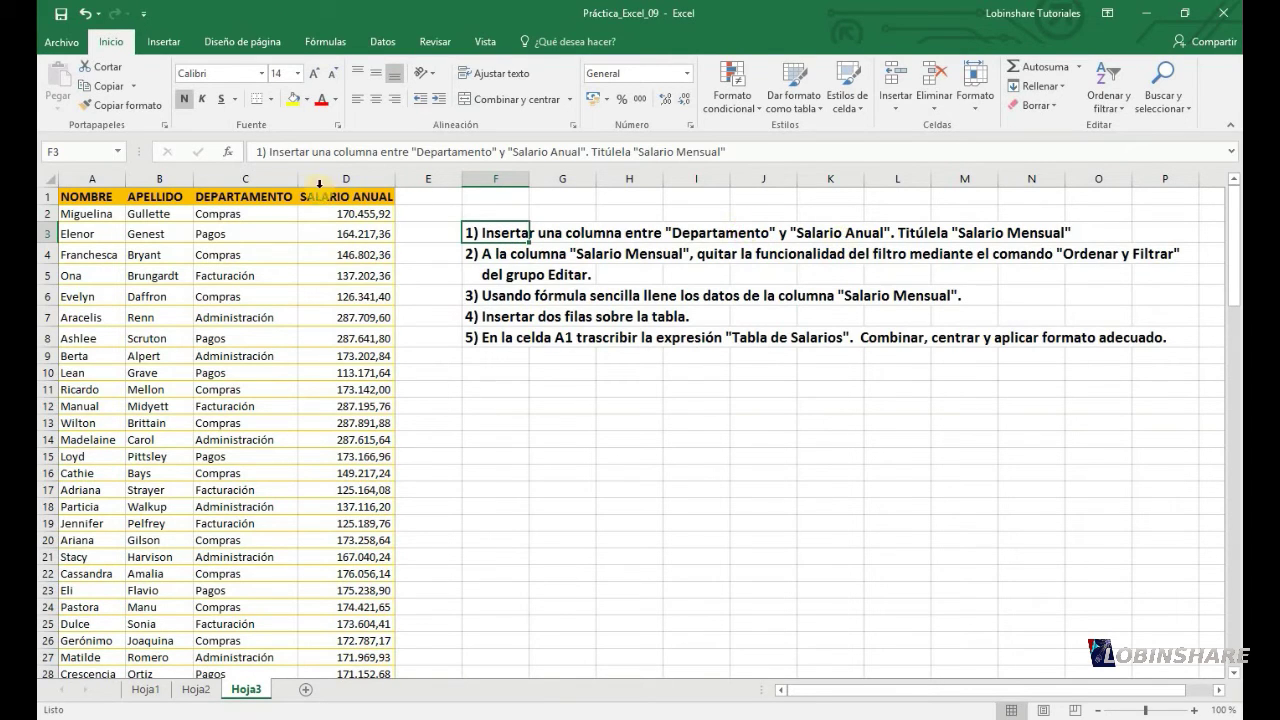
- Insert a blank column D to the left of SALARIO ANUAL on Hoja3
{"action": "left_click_drag", "start_coordinate": [277, 179], "coordinate": [320, 183]}
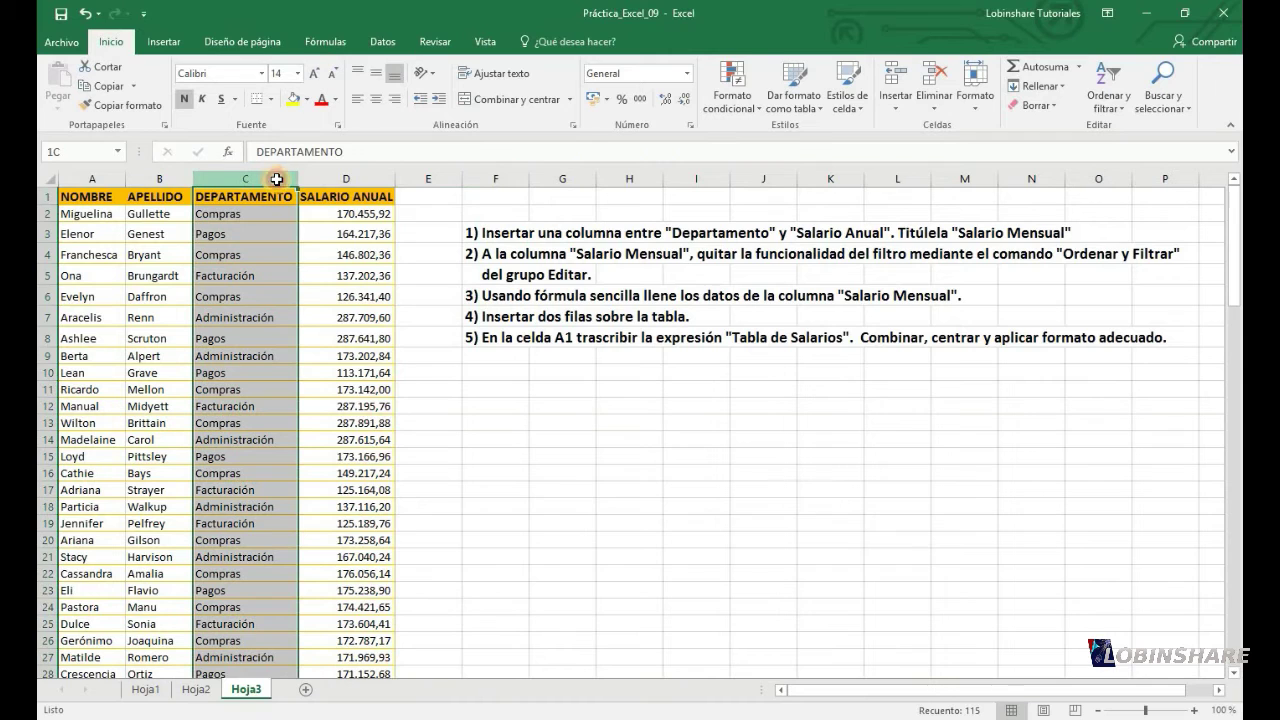
{"action": "left_click", "coordinate": [322, 182]}
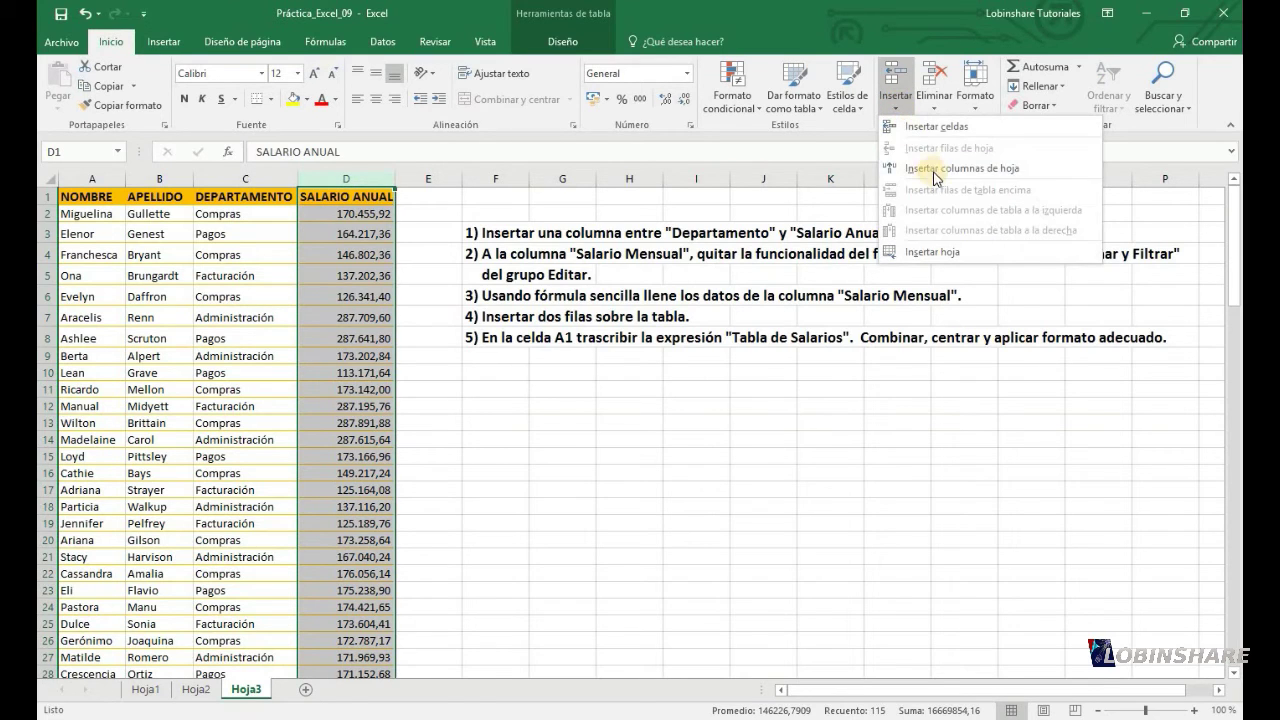
{"action": "left_click", "coordinate": [933, 167]}
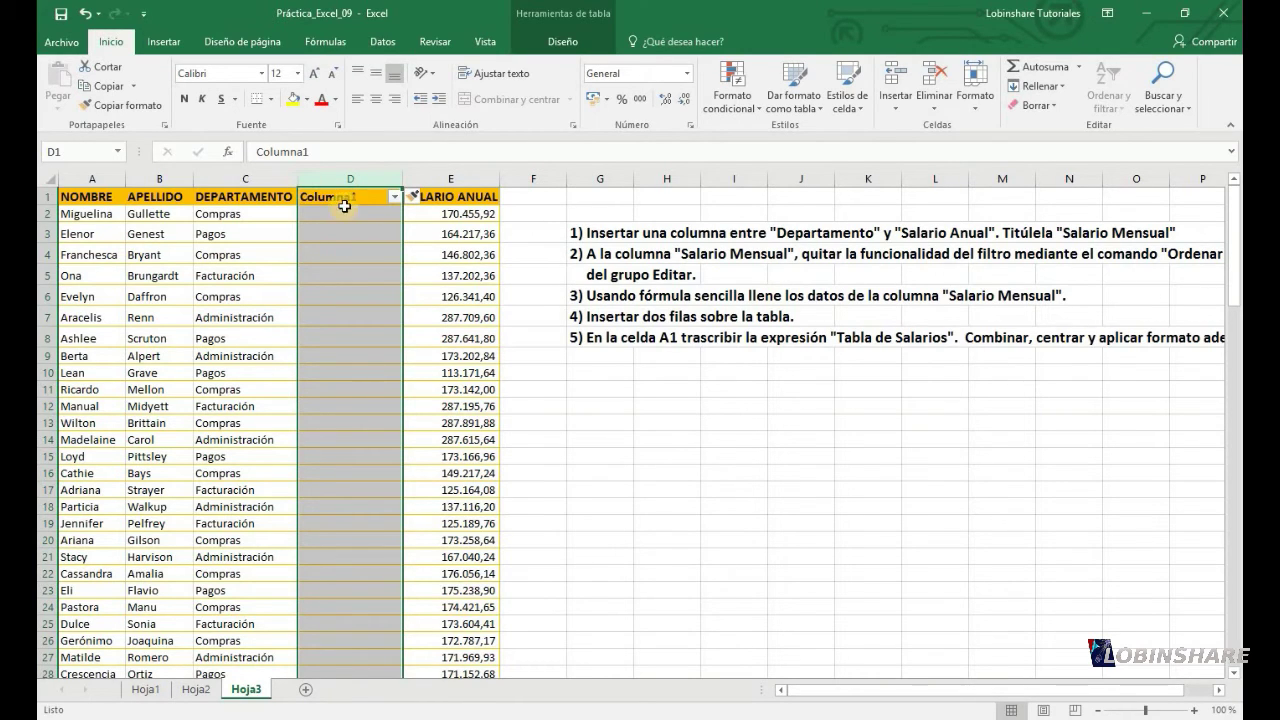
{"action": "left_click", "coordinate": [395, 199]}
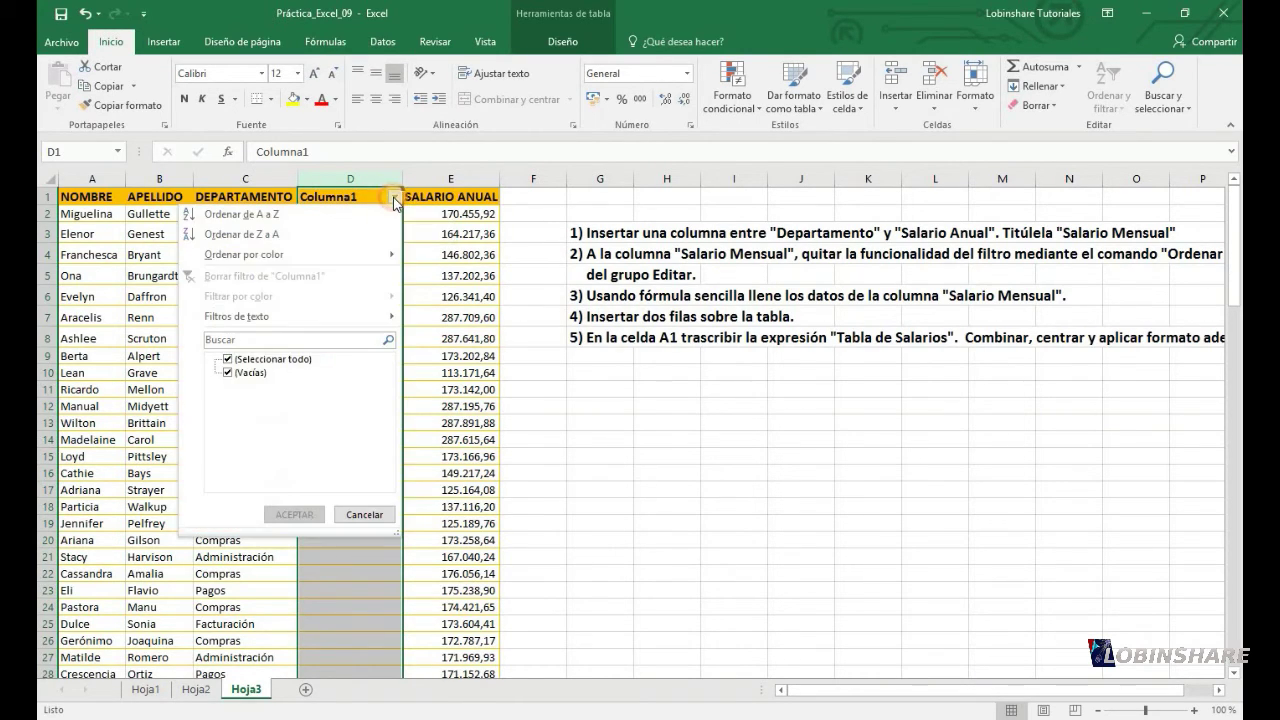
{"action": "left_click", "coordinate": [395, 200]}
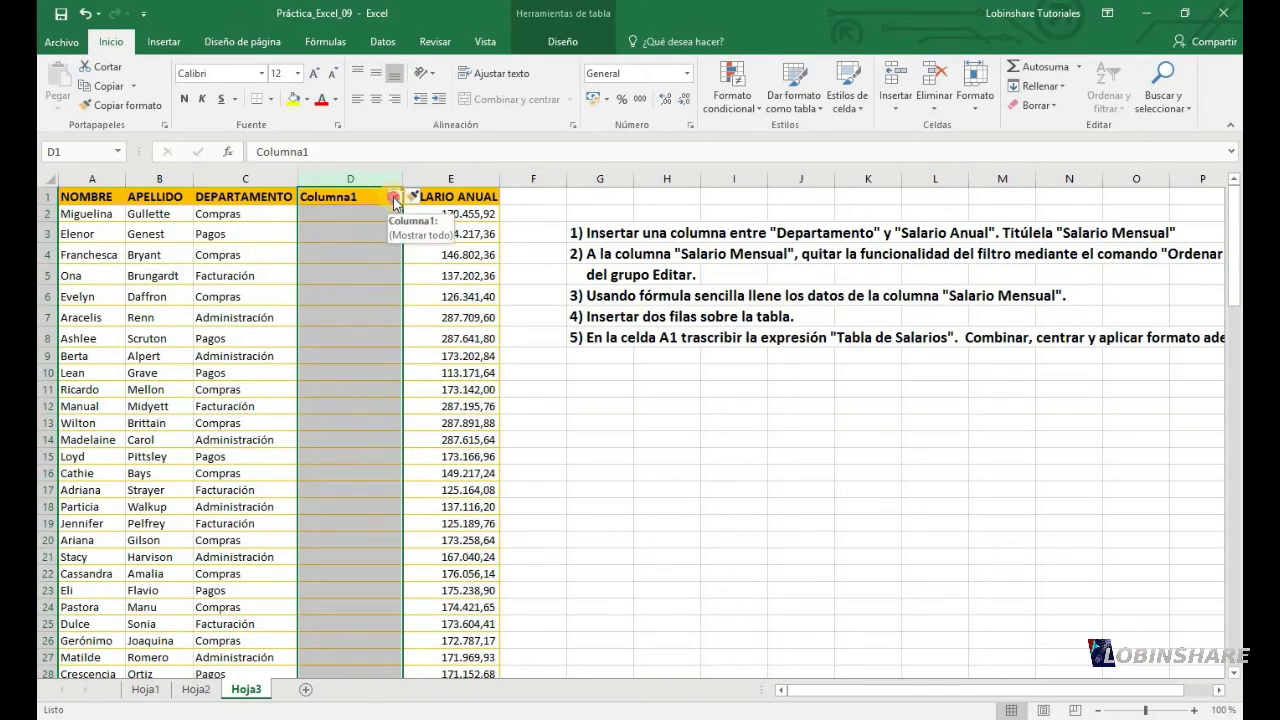
{"action": "left_click", "coordinate": [395, 200]}
{"action": "left_click", "coordinate": [395, 200]}
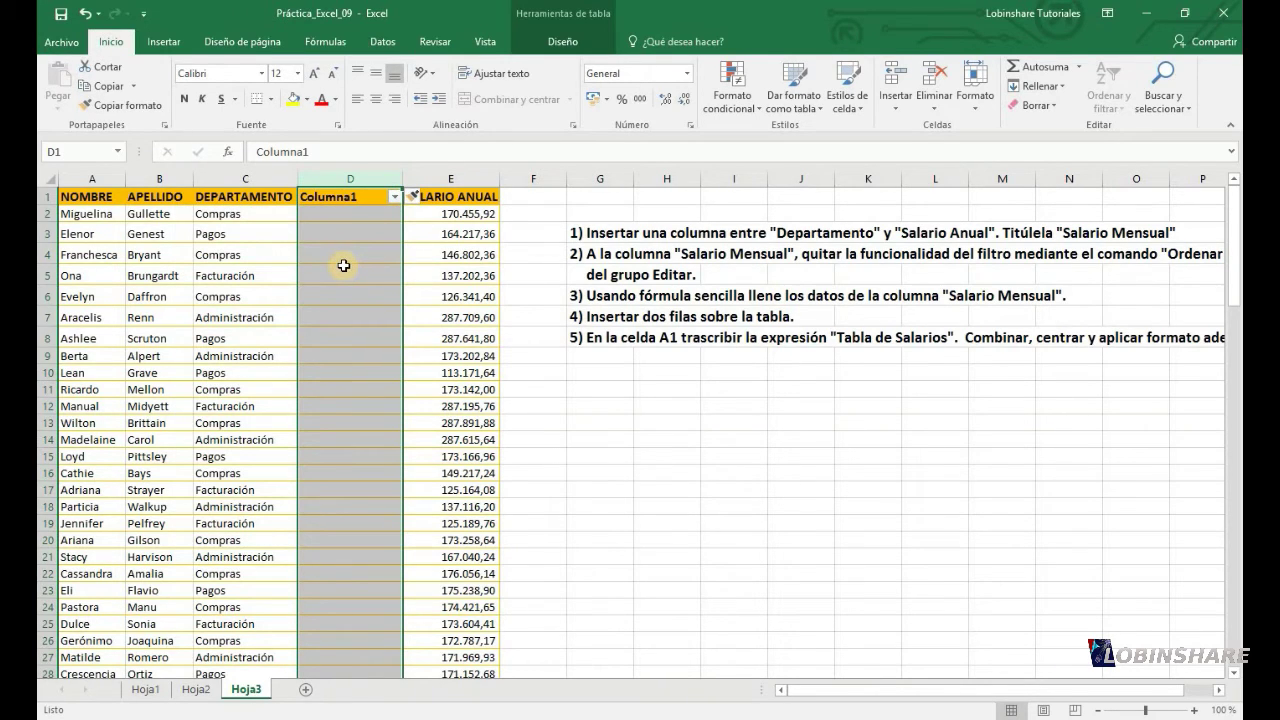
{"action": "left_click", "coordinate": [363, 198]}
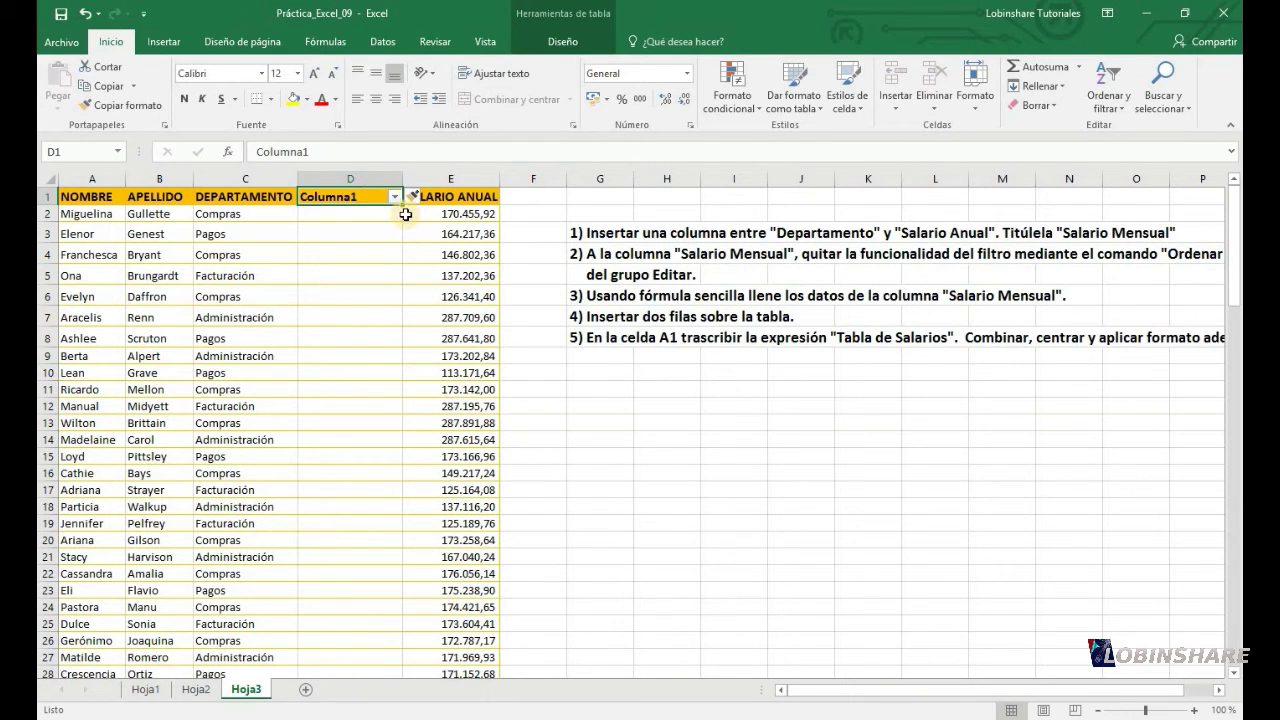
- Head the new column D 'Salario Mensual' and check its filter arrow
{"action": "type", "text": "Salari"}
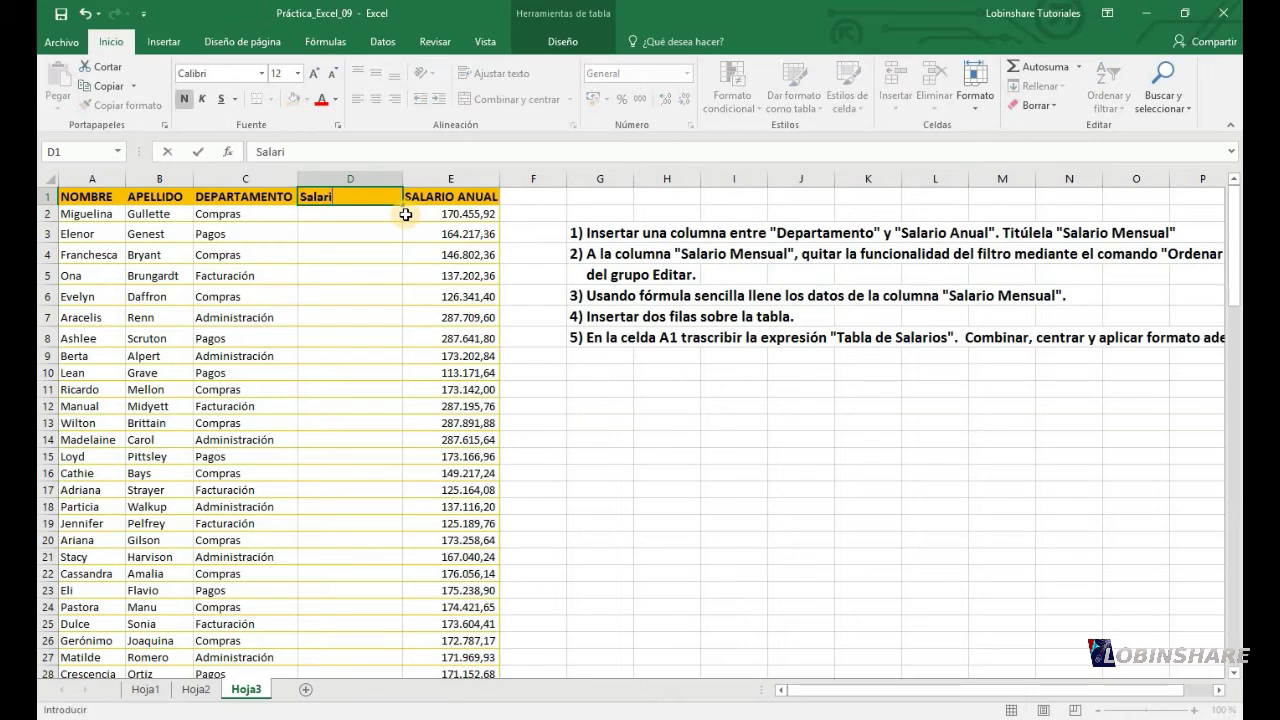
{"action": "type", "text": "o Mensual"}
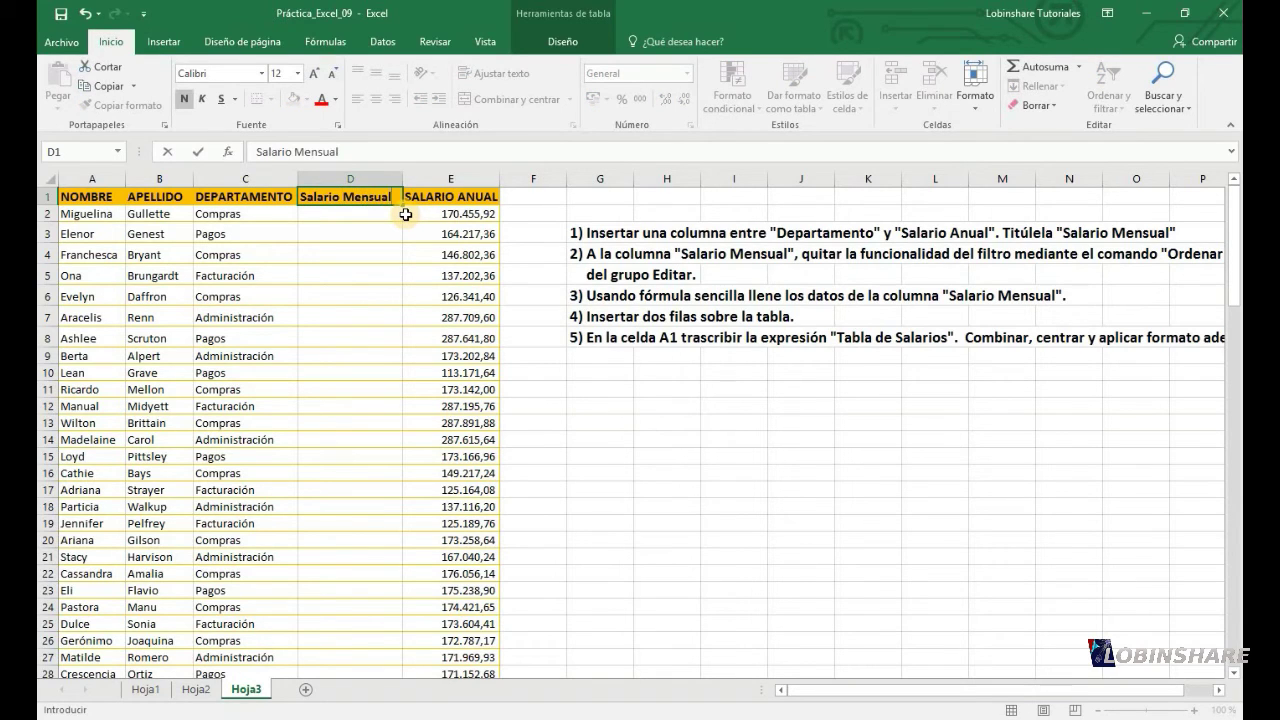
{"action": "key", "text": "Return"}
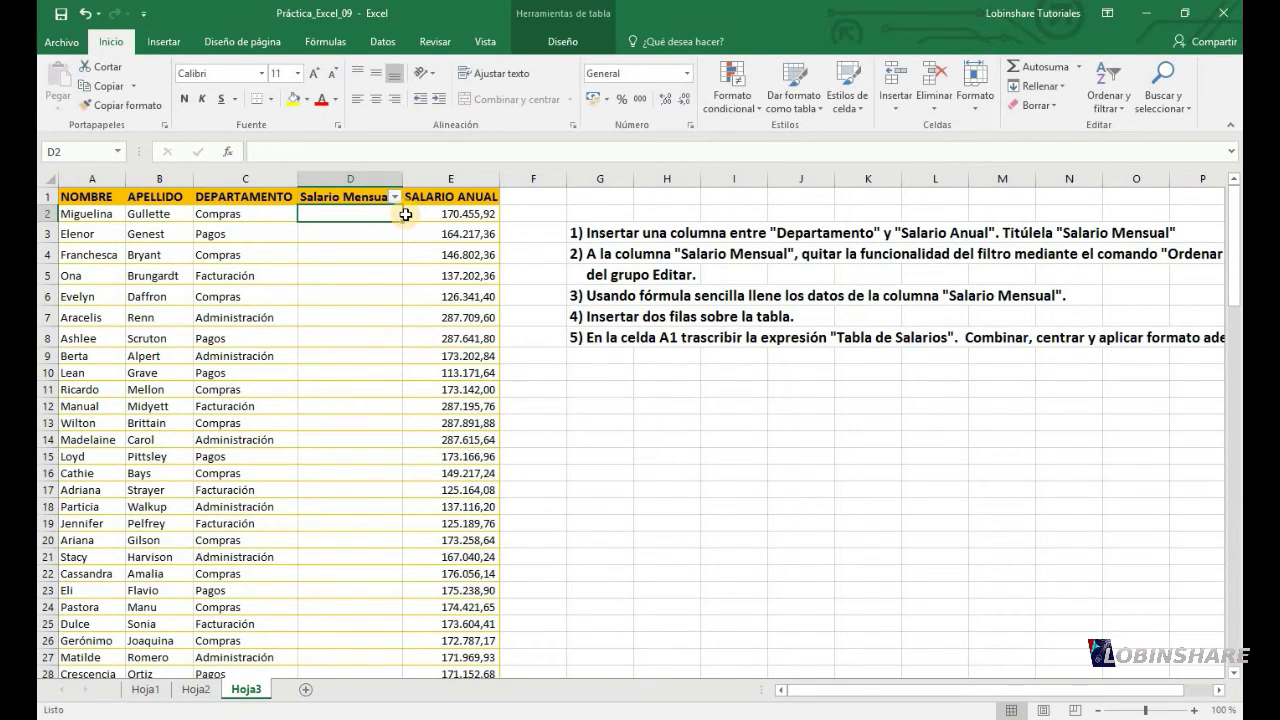
{"action": "left_click", "coordinate": [372, 198]}
{"action": "left_click", "coordinate": [395, 199]}
{"action": "left_click", "coordinate": [395, 199]}
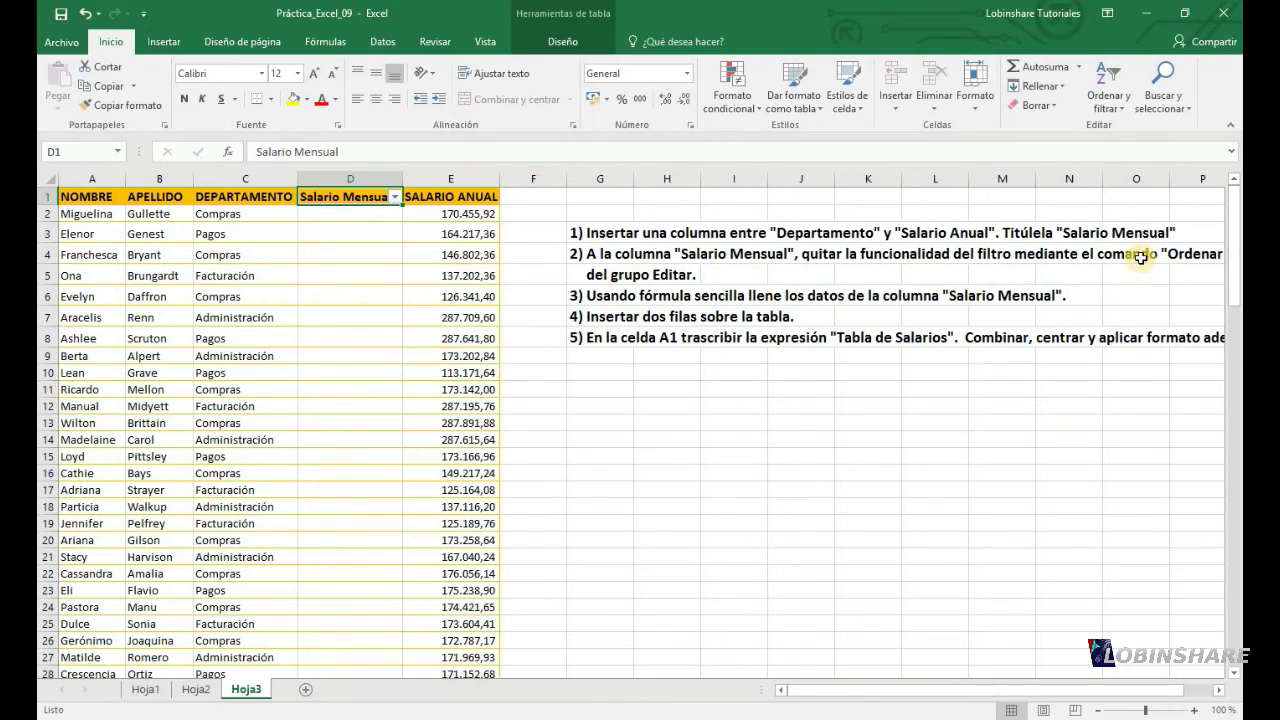
{"action": "left_click_drag", "start_coordinate": [1143, 252], "coordinate": [1143, 274]}
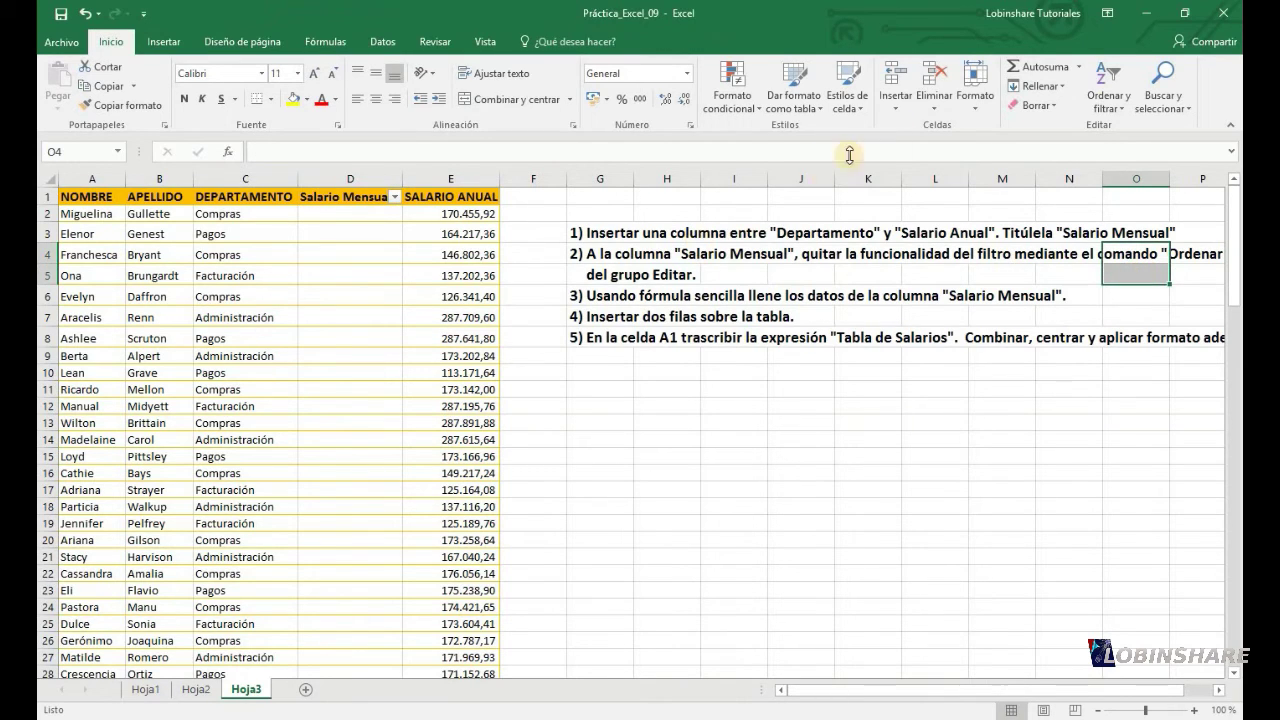
- Switch off Filtro under Ordenar y filtrar so the table headers lose their arrows
{"action": "left_click", "coordinate": [1113, 294]}
{"action": "left_click", "coordinate": [320, 197]}
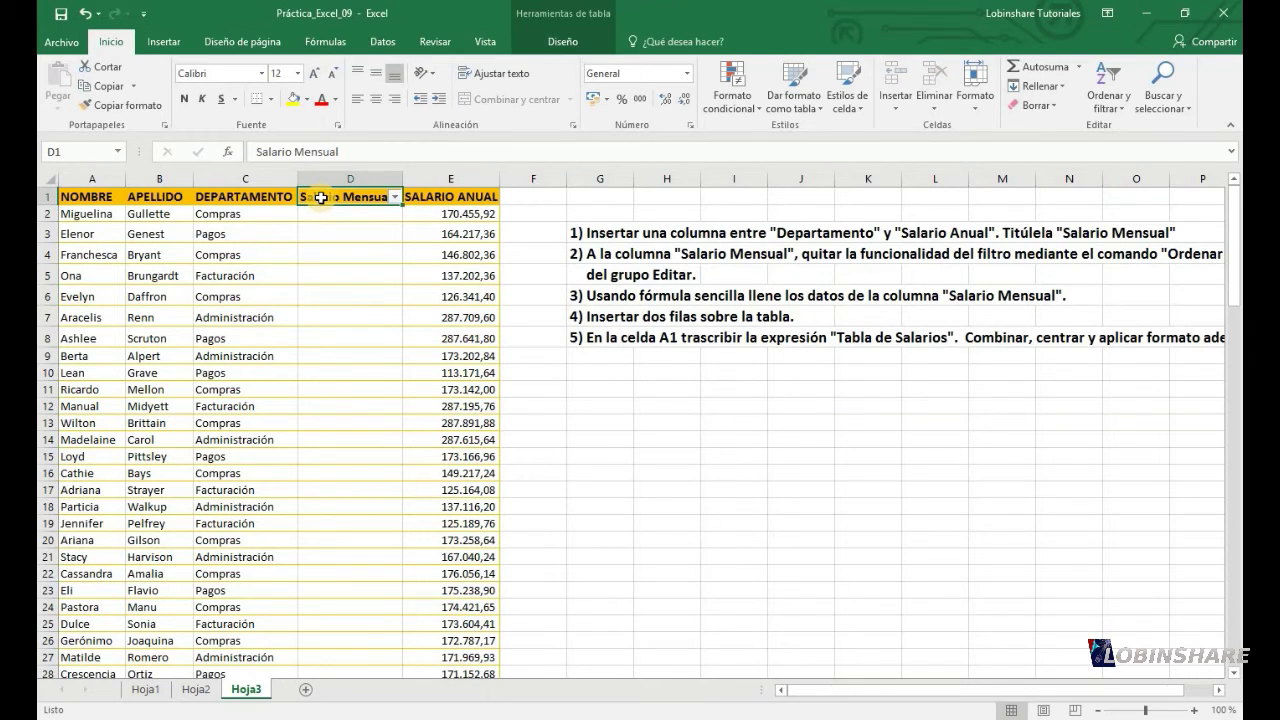
{"action": "left_click", "coordinate": [1112, 104]}
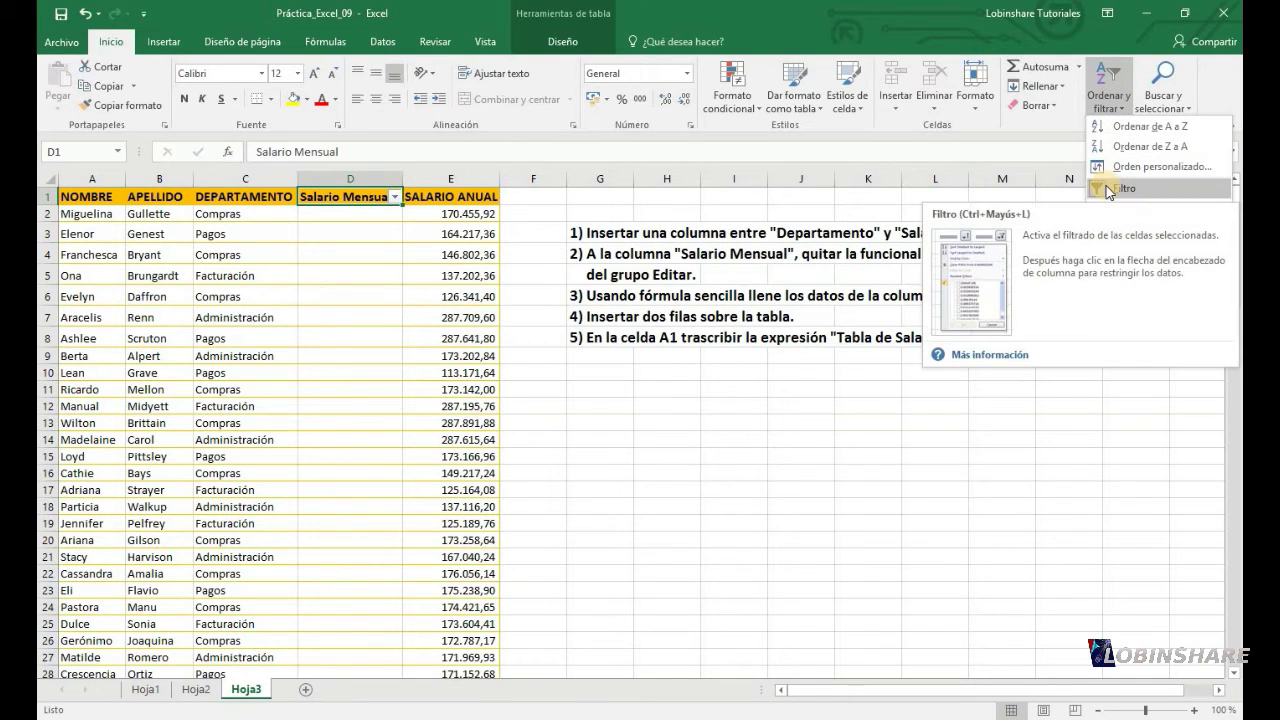
{"action": "left_click", "coordinate": [1108, 190]}
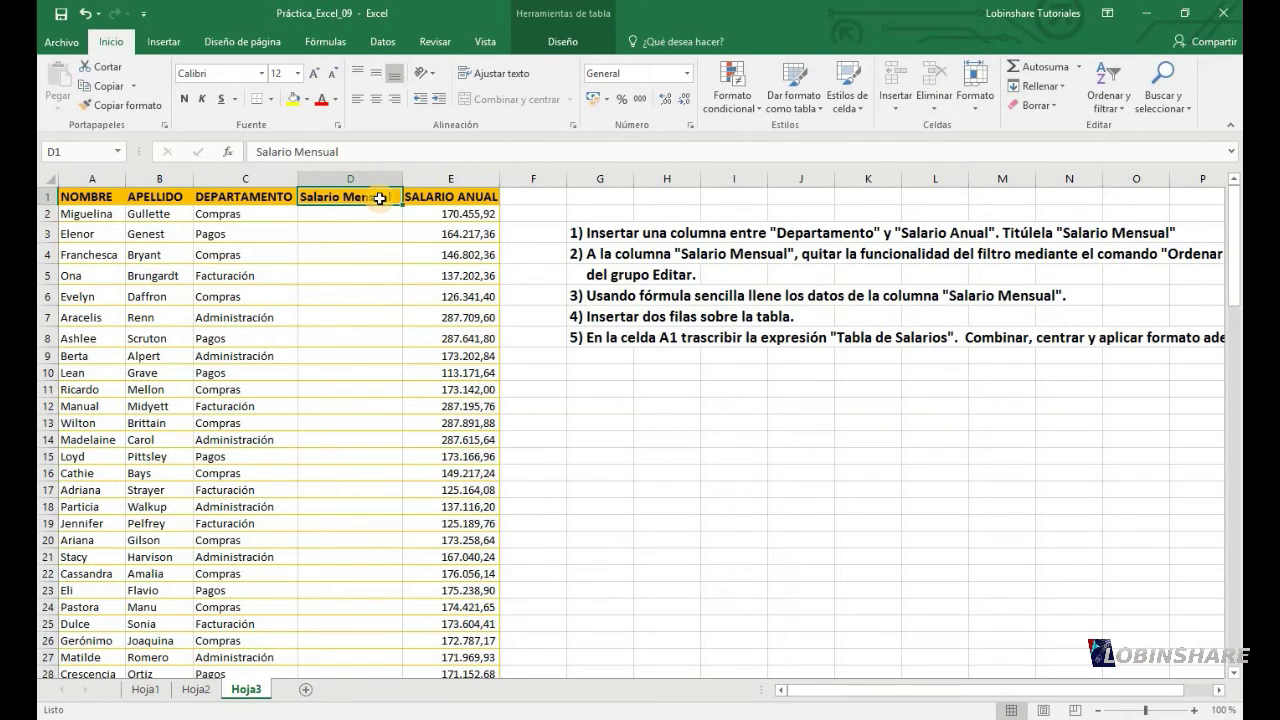
{"action": "left_click", "coordinate": [602, 294]}
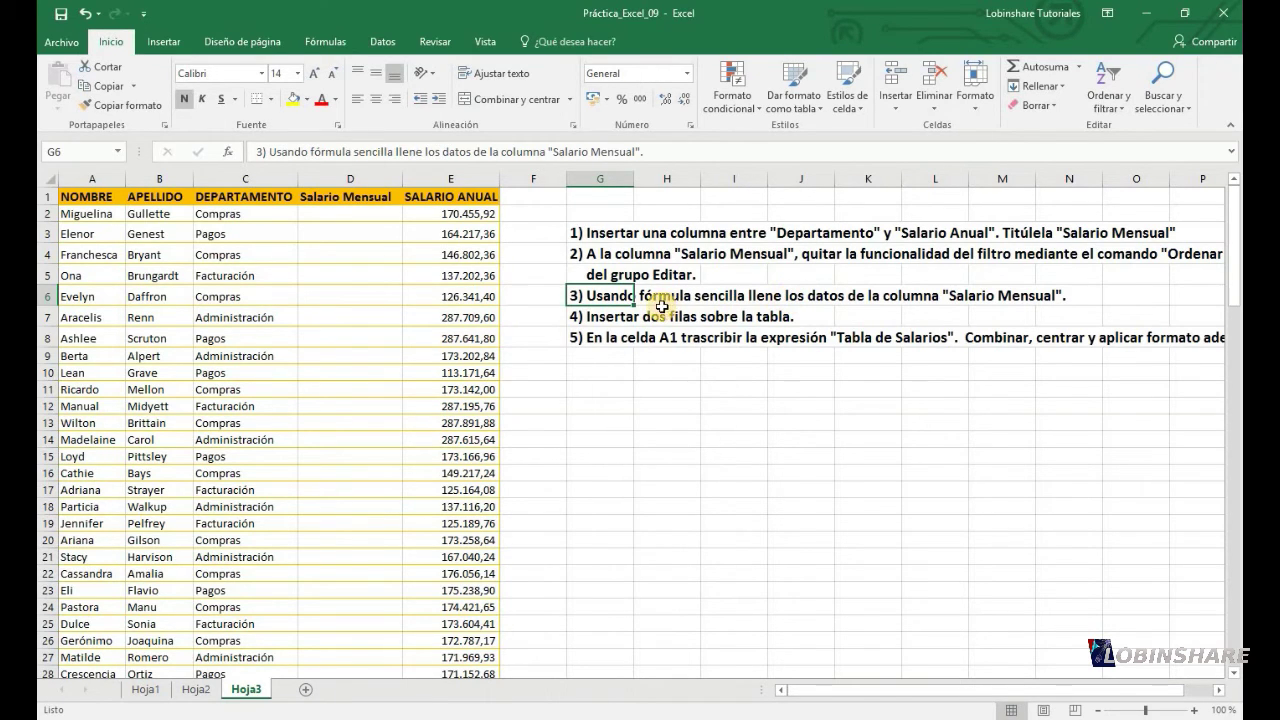
- Enter =[@[SALARIO ANUAL]]/12 in D2 so monthly salaries fill the whole column
{"action": "left_click_drag", "start_coordinate": [605, 292], "coordinate": [1025, 293]}
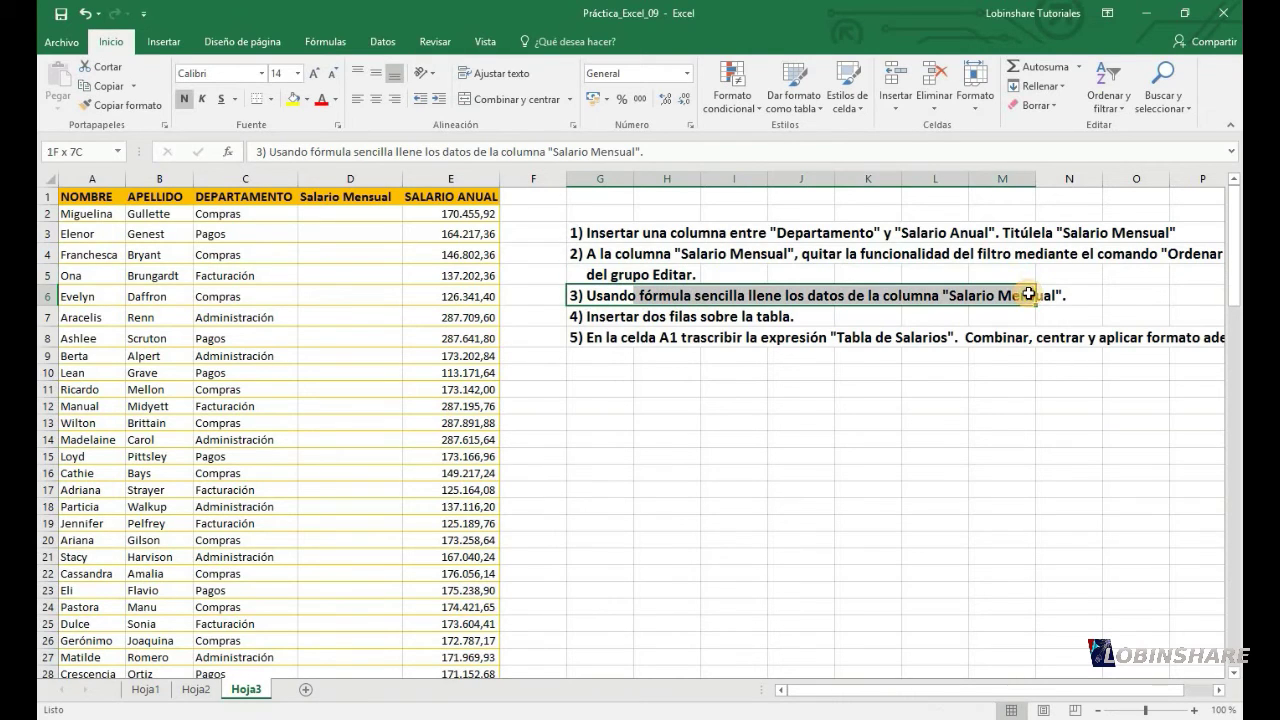
{"action": "left_click", "coordinate": [381, 211]}
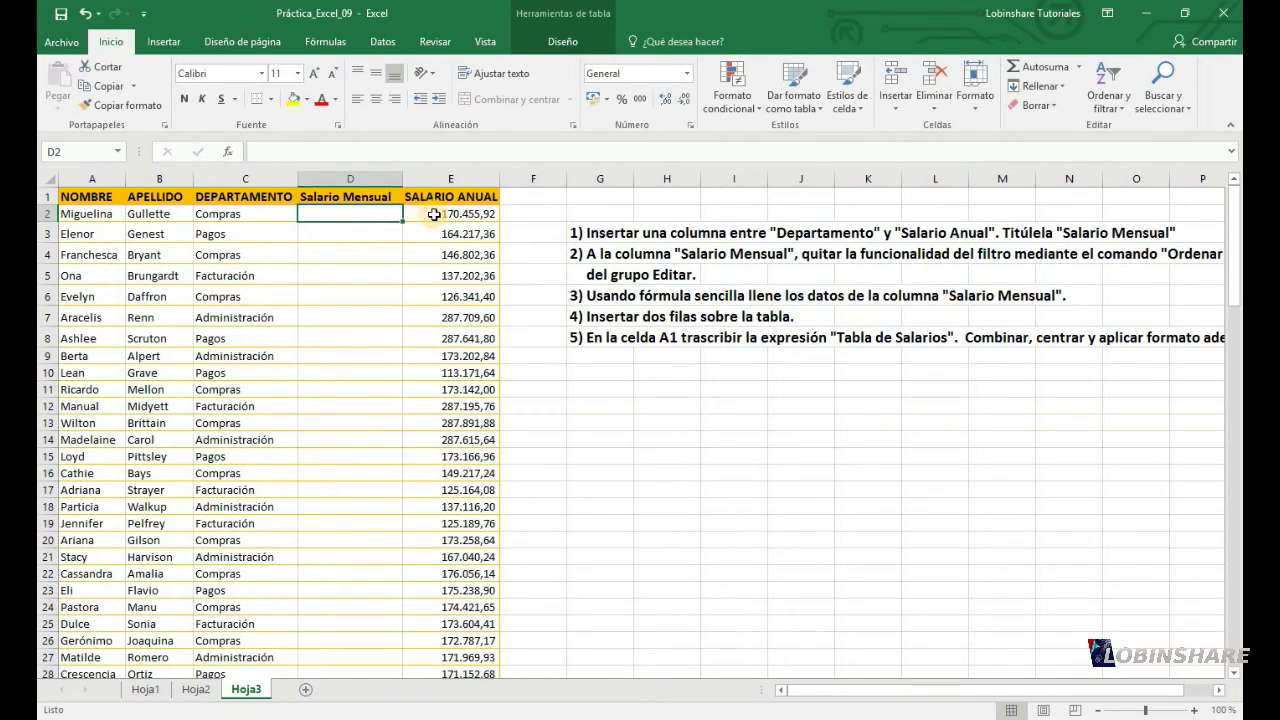
{"action": "left_click", "coordinate": [433, 214]}
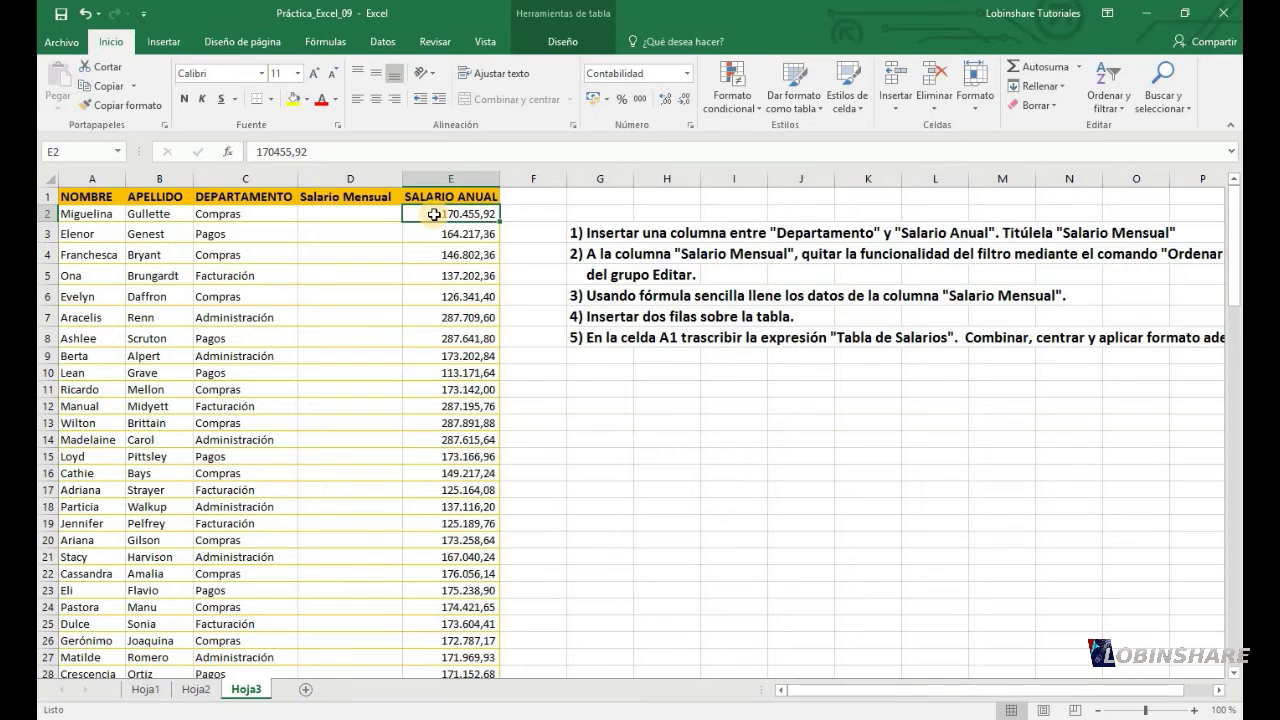
{"action": "left_click", "coordinate": [384, 214]}
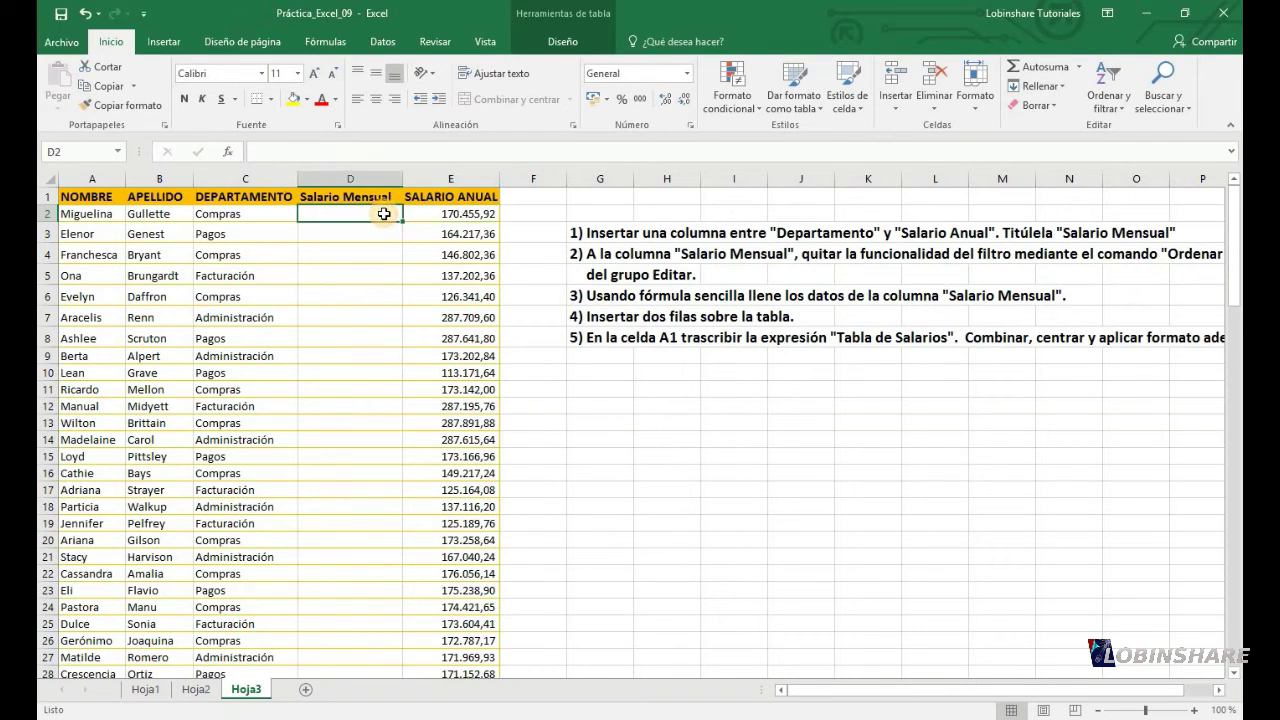
{"action": "left_click", "coordinate": [430, 219]}
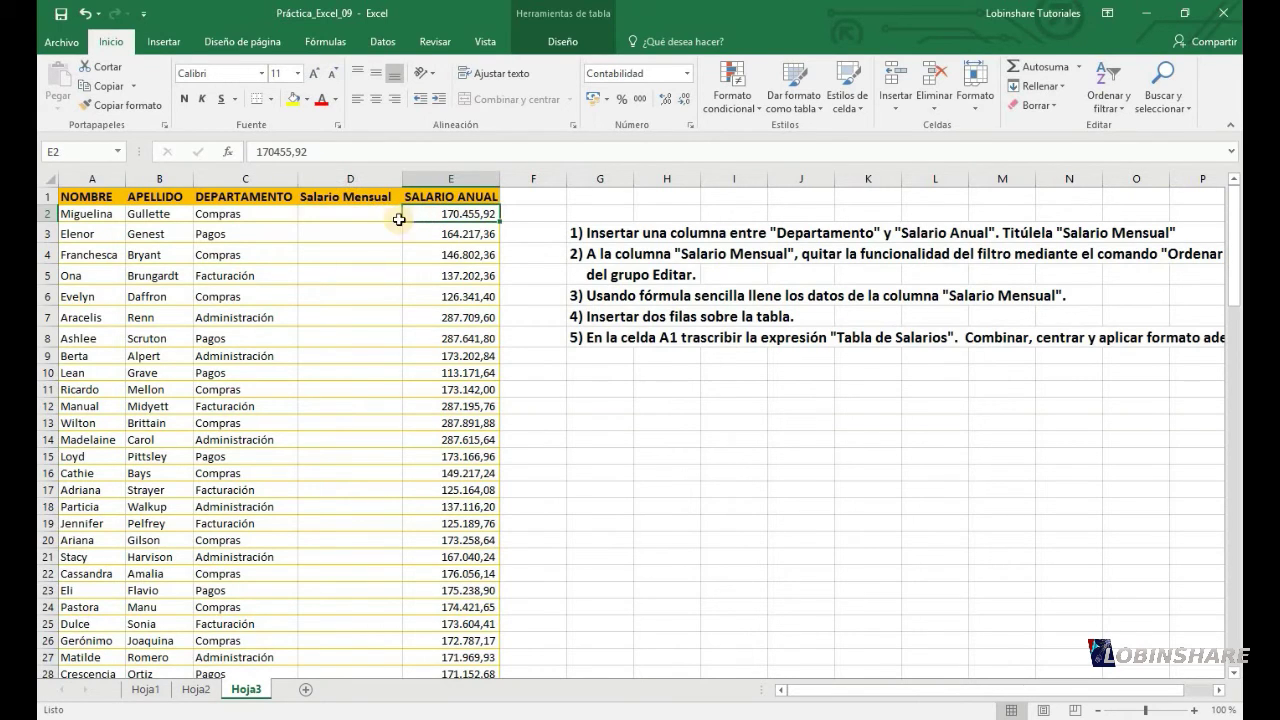
{"action": "left_click", "coordinate": [379, 216]}
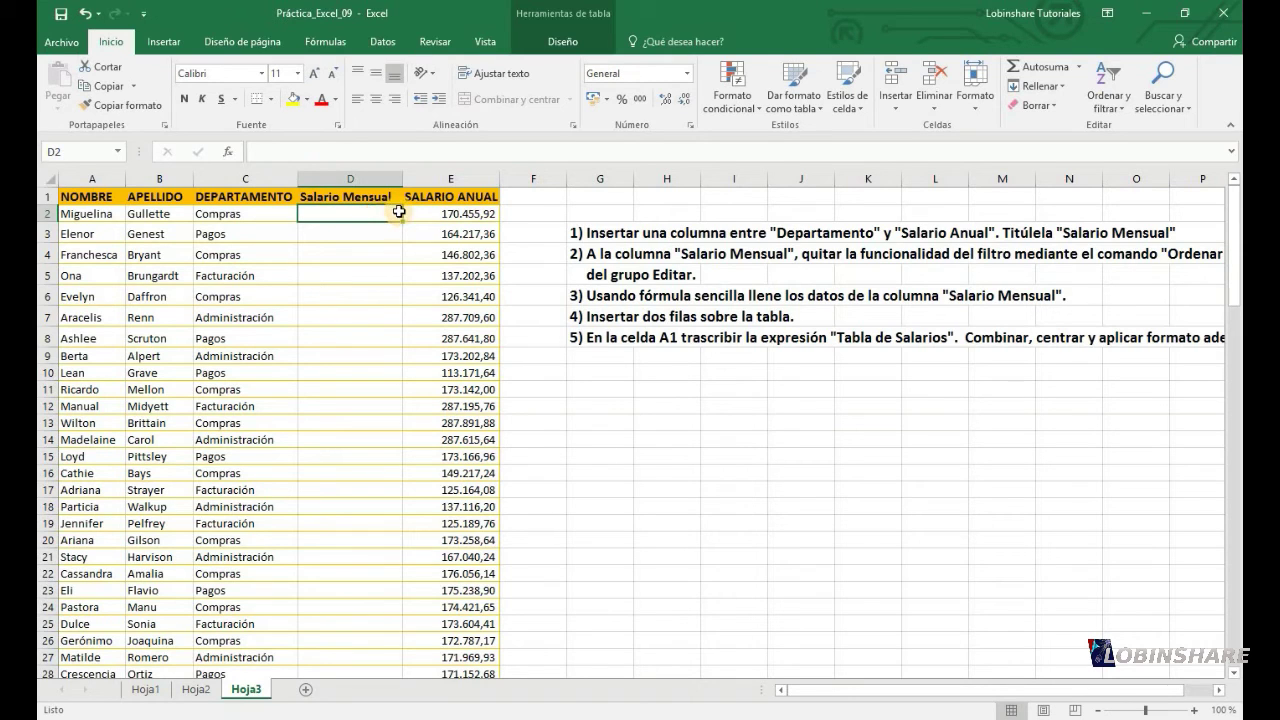
{"action": "type", "text": "="}
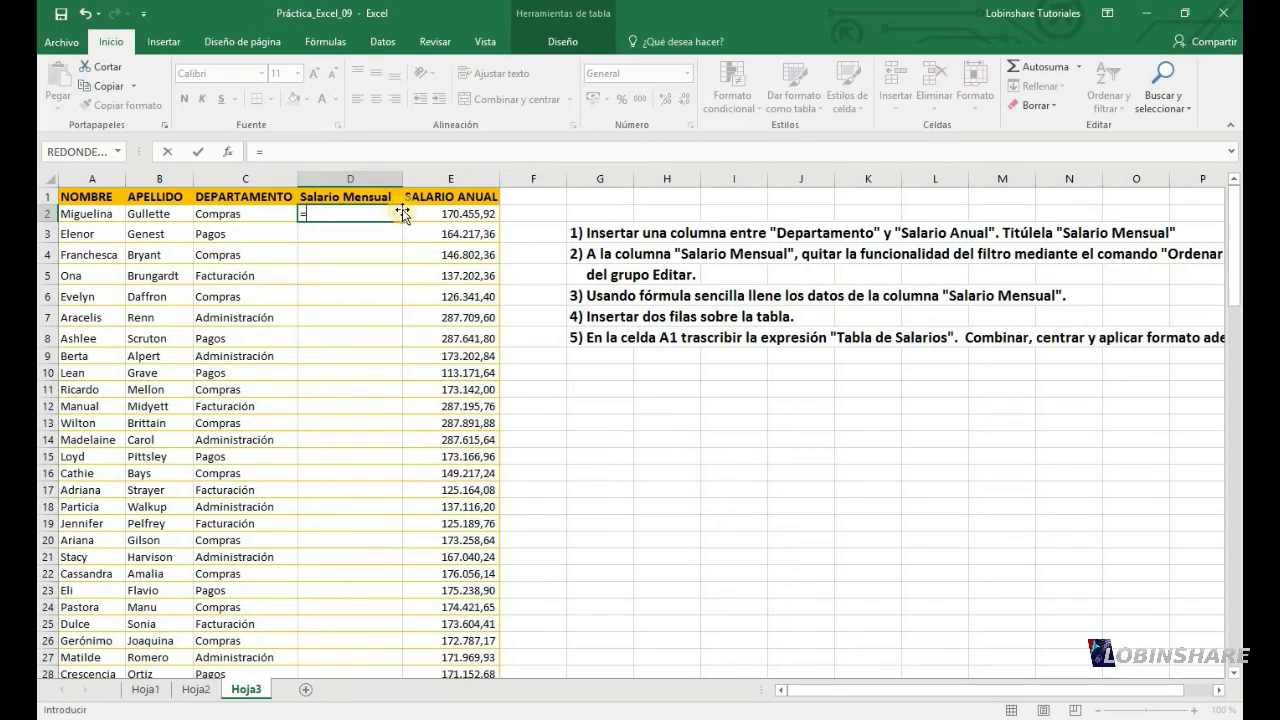
{"action": "left_click", "coordinate": [428, 214]}
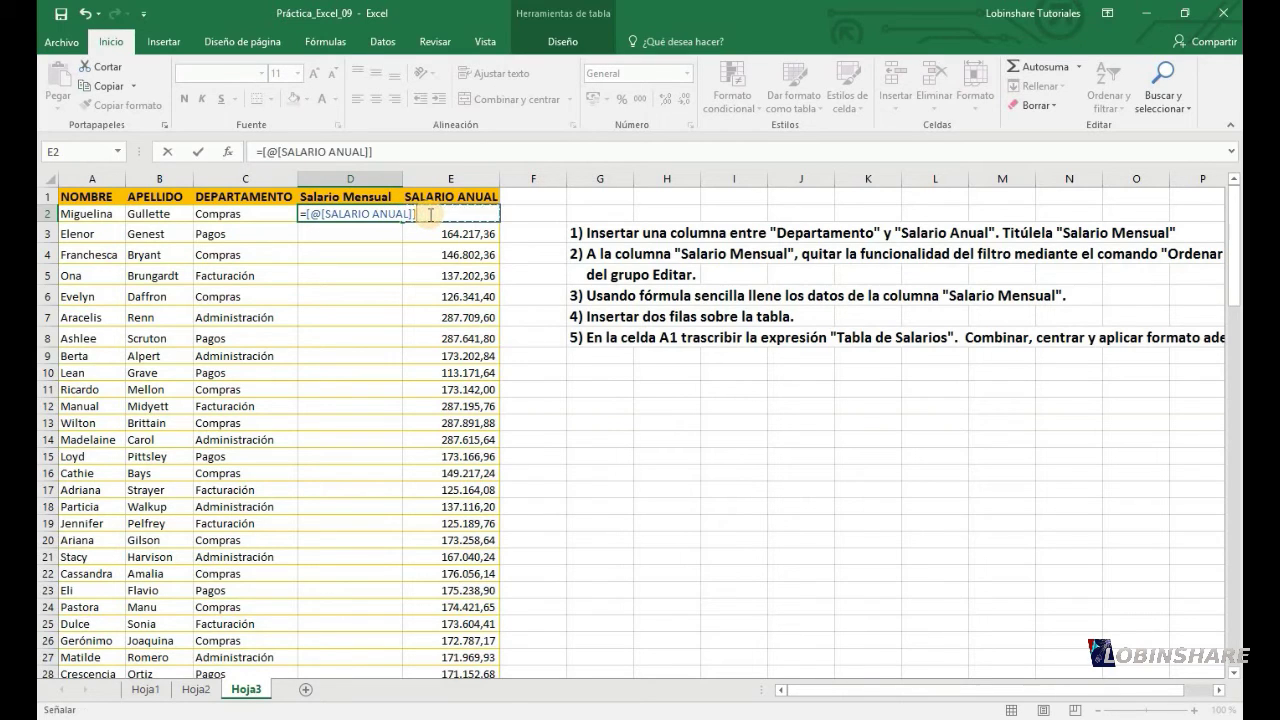
{"action": "type", "text": "/12"}
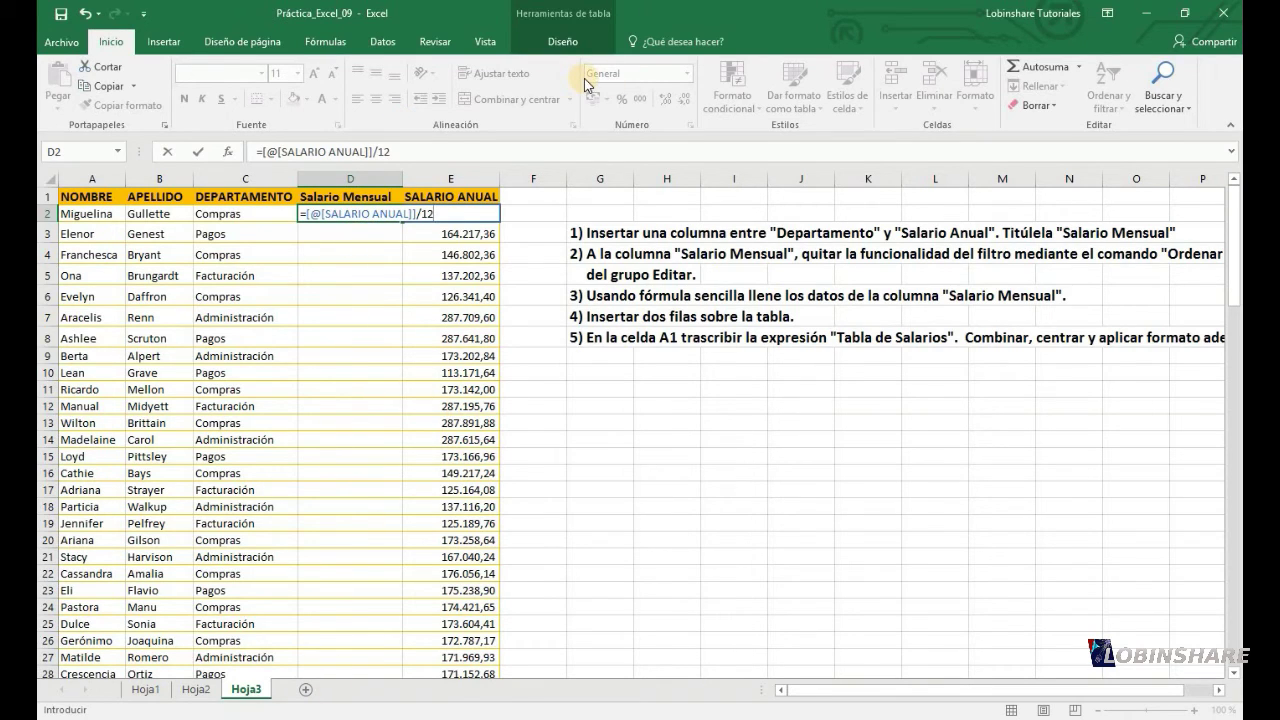
{"action": "key", "text": "Return"}
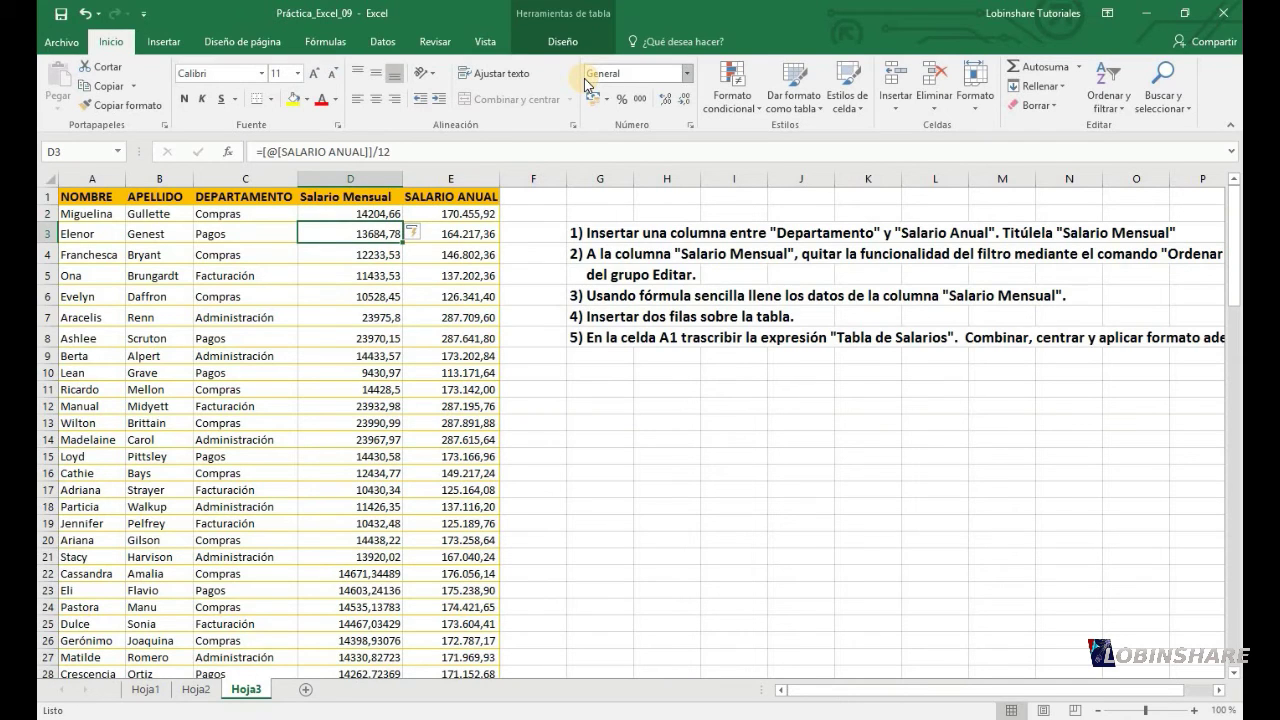
- Insert two blank sheet rows above row 1, moving the headers down to row 3
{"action": "left_click", "coordinate": [607, 316]}
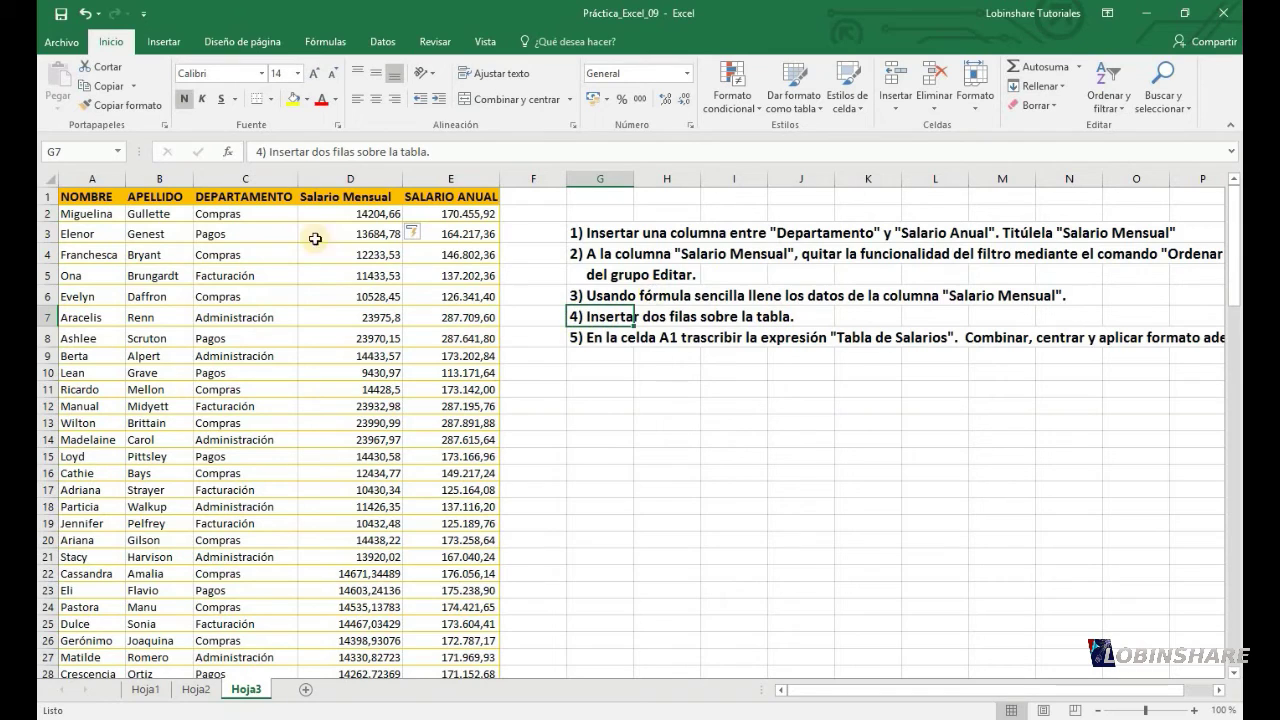
{"action": "left_click_drag", "start_coordinate": [55, 194], "coordinate": [363, 252]}
{"action": "left_click", "coordinate": [47, 196]}
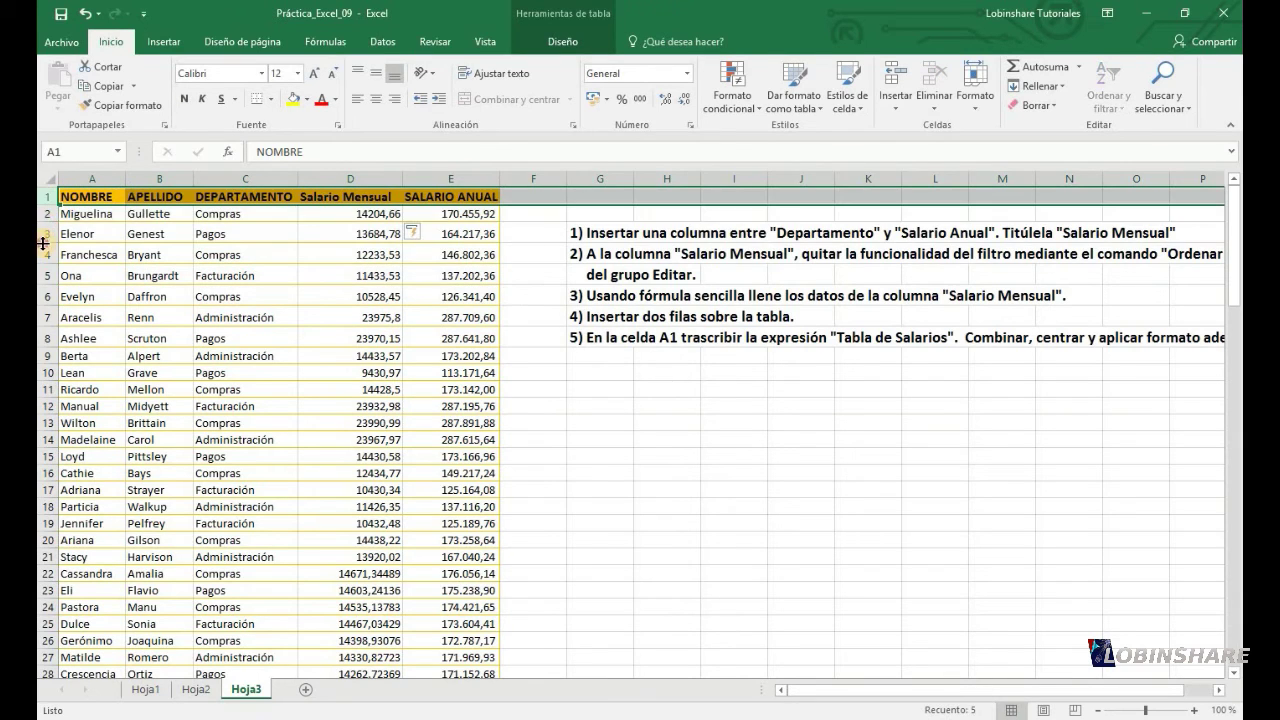
{"action": "left_click", "coordinate": [44, 234]}
{"action": "left_click", "coordinate": [45, 214]}
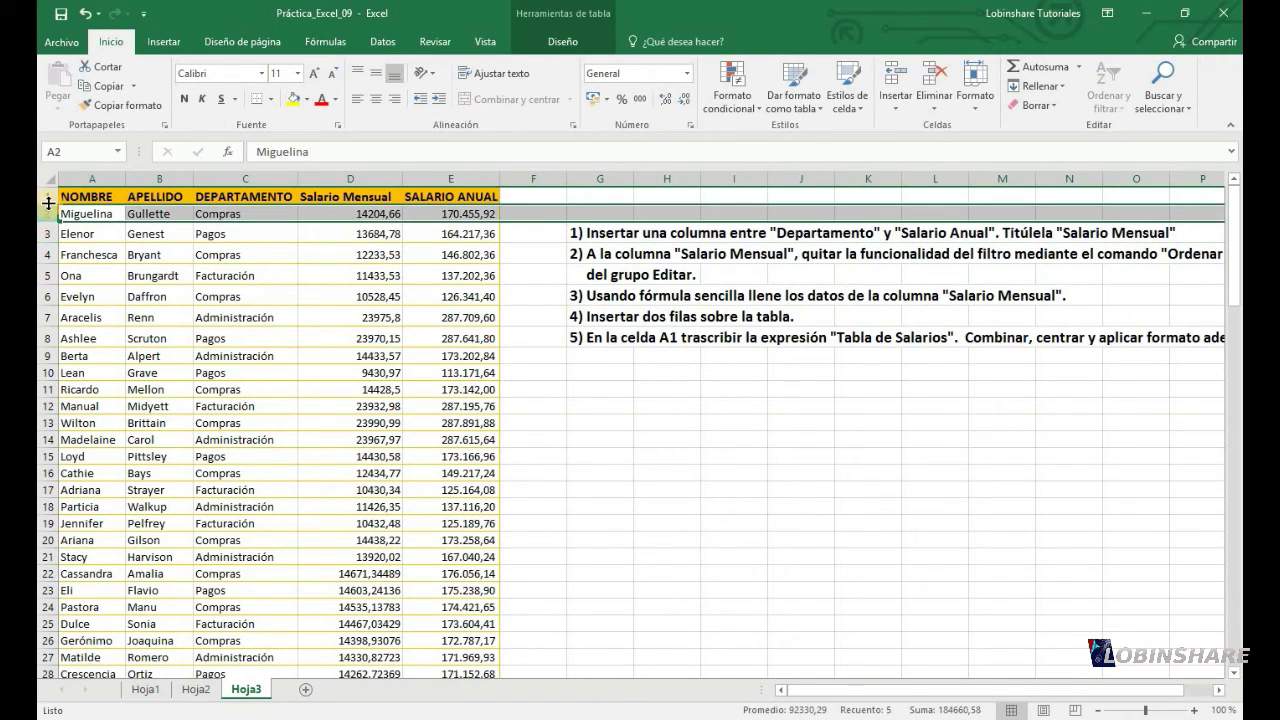
{"action": "left_click", "coordinate": [44, 197]}
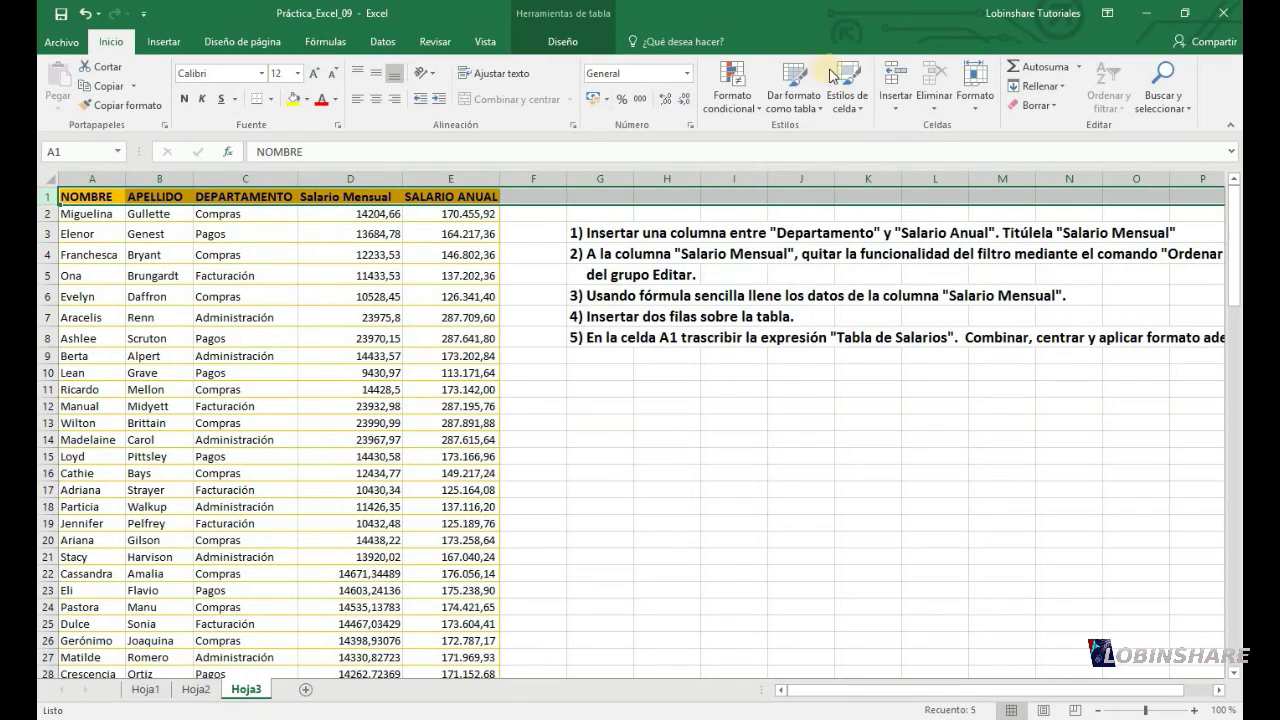
{"action": "left_click", "coordinate": [908, 108]}
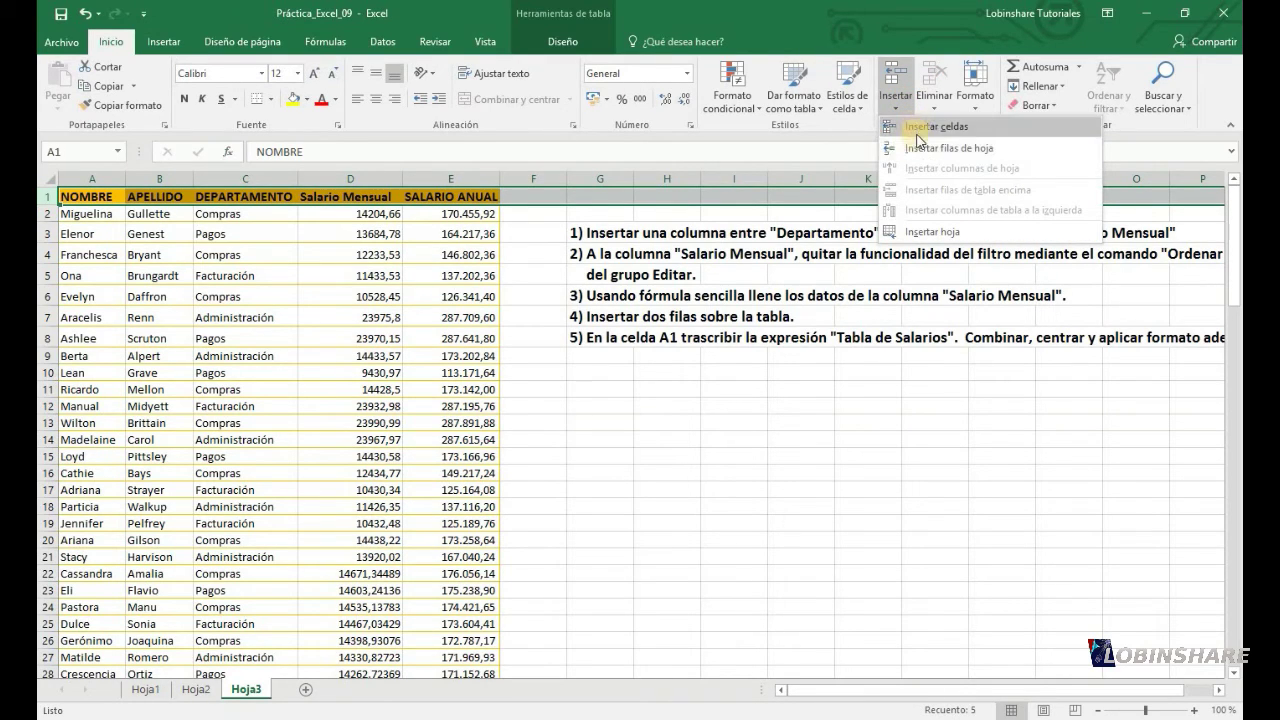
{"action": "left_click", "coordinate": [911, 148]}
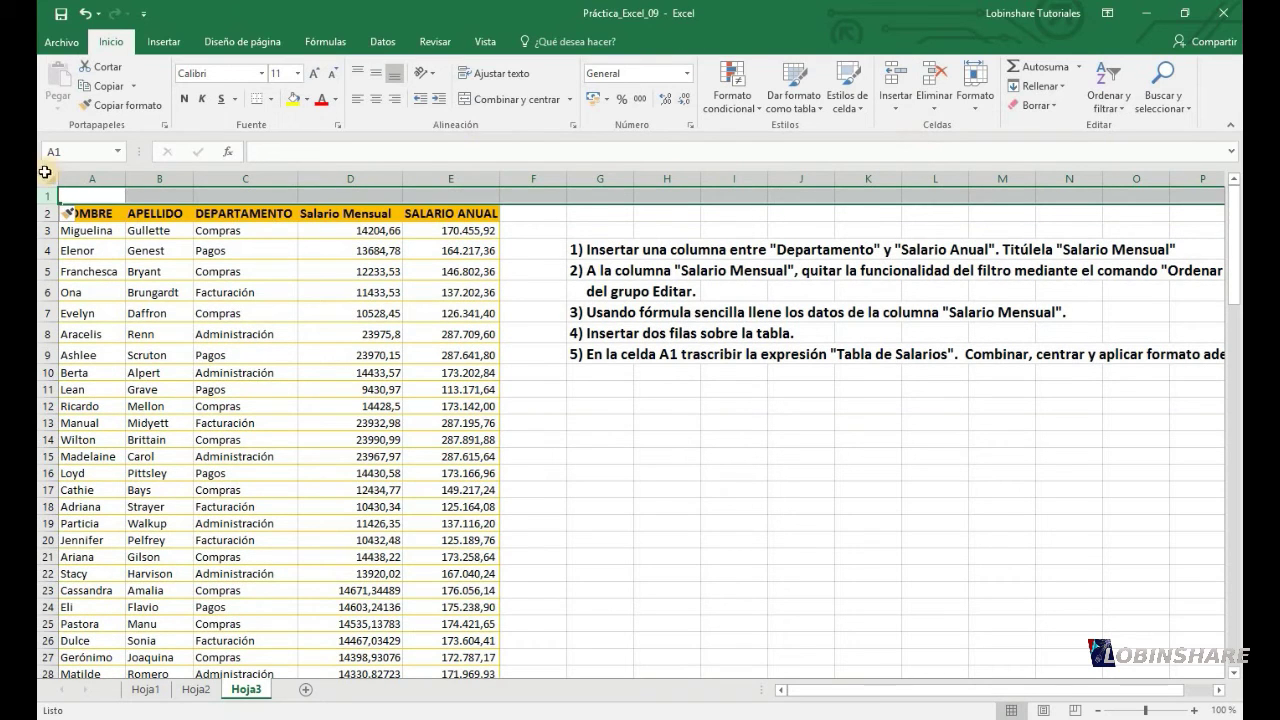
{"action": "left_click", "coordinate": [902, 110]}
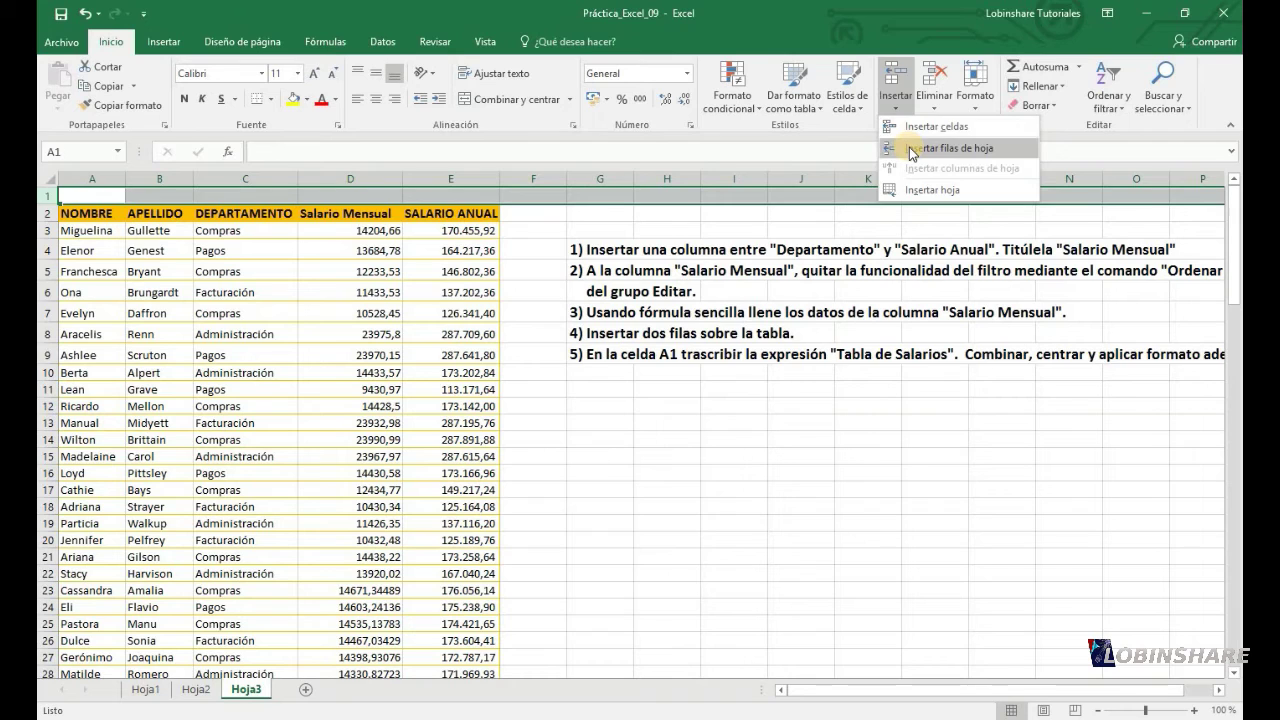
{"action": "left_click", "coordinate": [911, 150]}
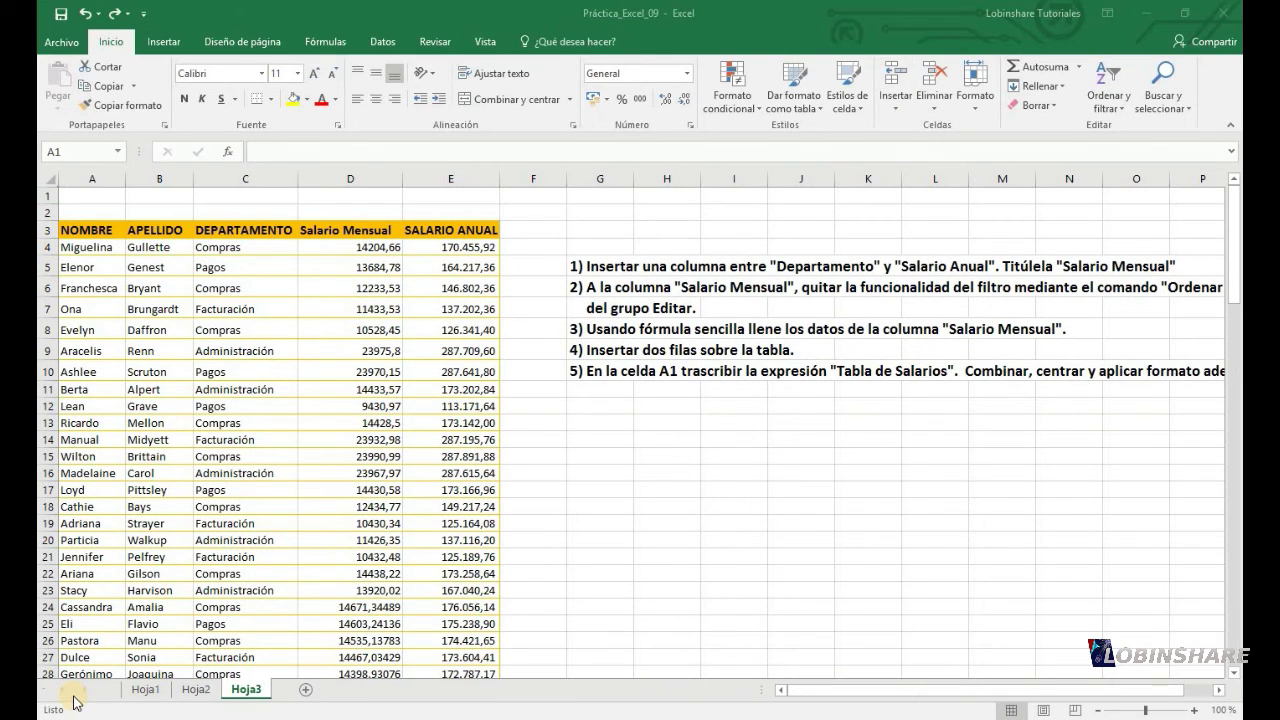
{"action": "left_click", "coordinate": [100, 196]}
- Type the title 'Tabla de Salarios' into cell A1
{"action": "type", "text": "Tabla de"}
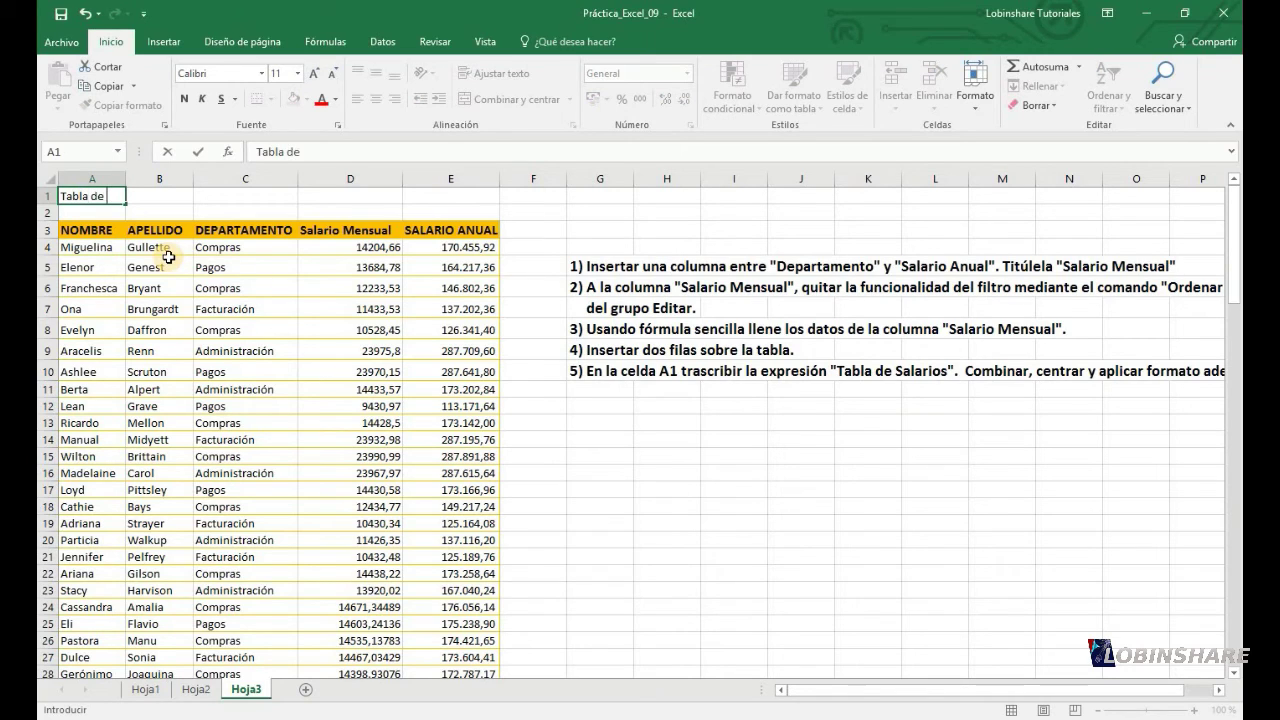
{"action": "type", "text": "ios"}
{"action": "key", "text": "Return"}
{"action": "left_click", "coordinate": [114, 196]}
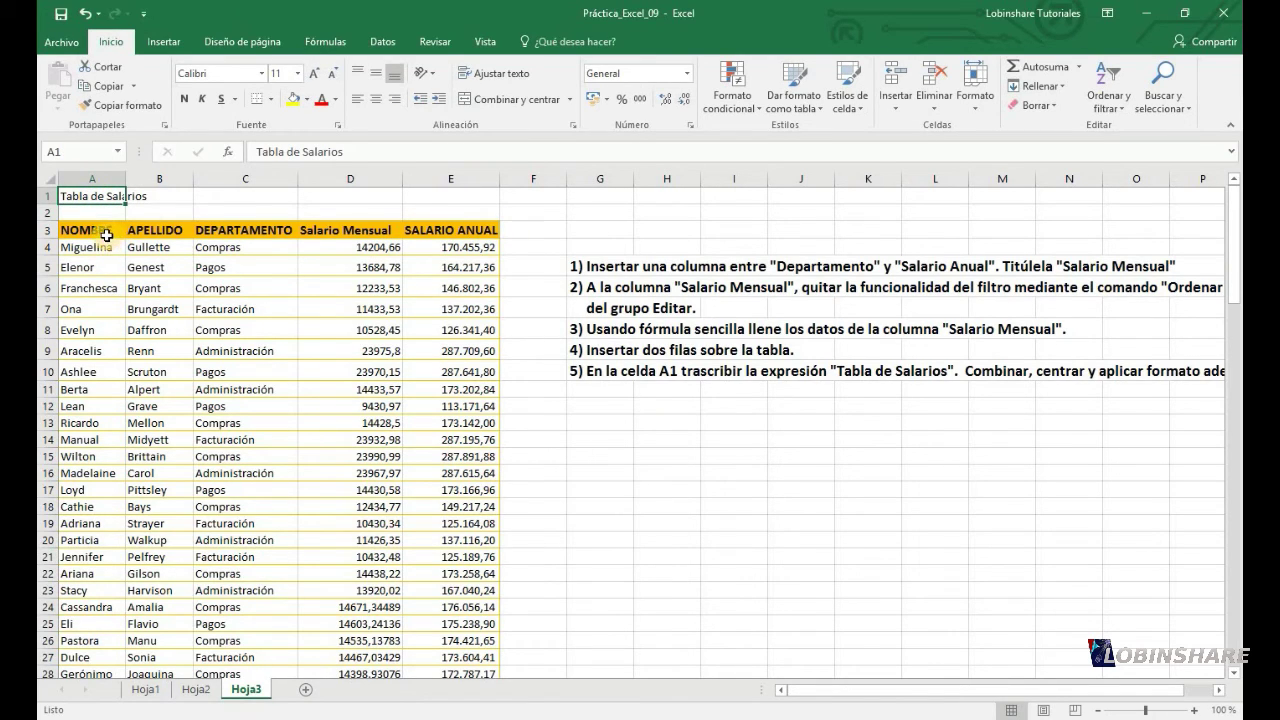
{"action": "left_click", "coordinate": [105, 234]}
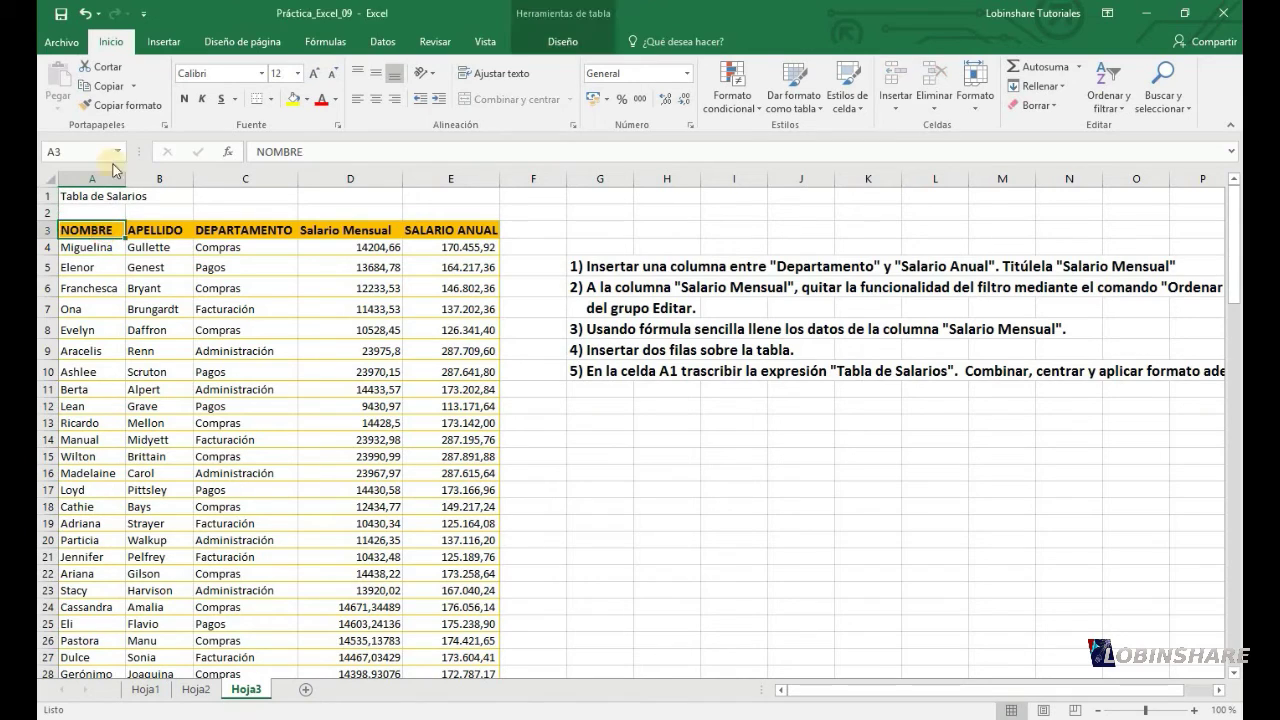
- Copy the NOMBRE header's format onto A1:E1, then merge and centre the title
{"action": "left_click", "coordinate": [126, 111]}
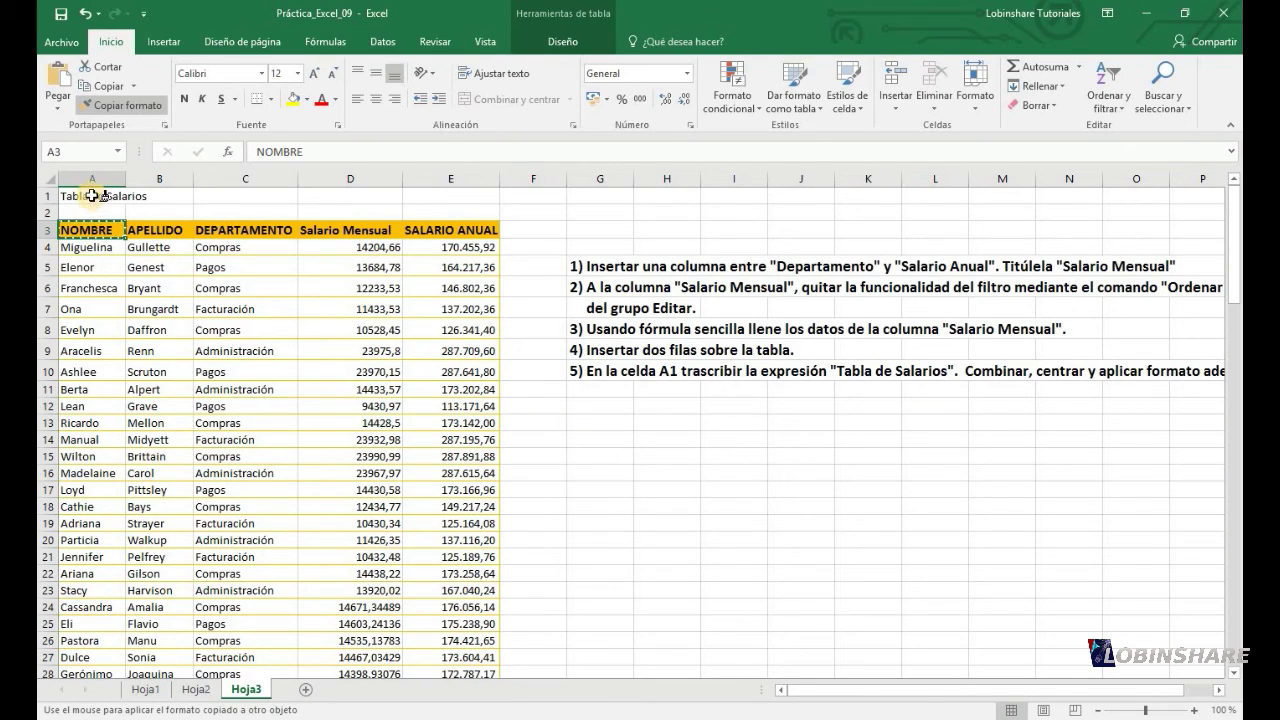
{"action": "left_click_drag", "start_coordinate": [94, 202], "coordinate": [437, 200]}
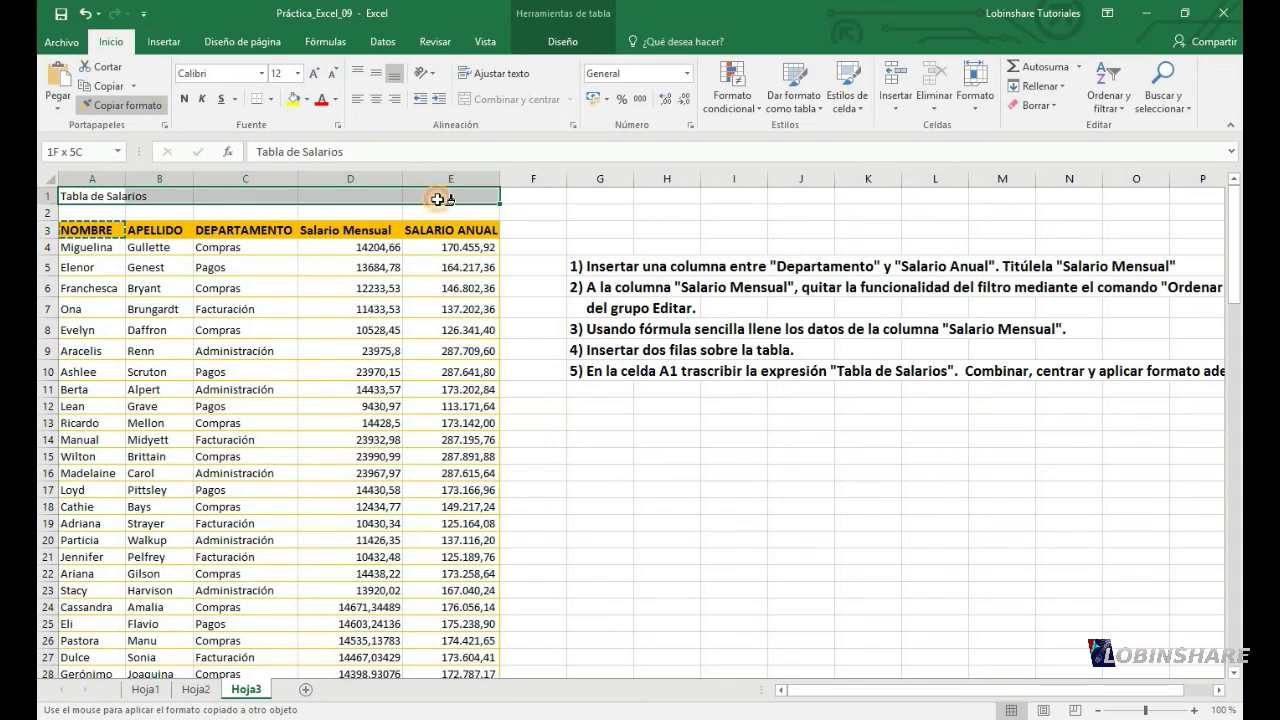
{"action": "left_click_drag", "start_coordinate": [437, 200], "coordinate": [437, 200]}
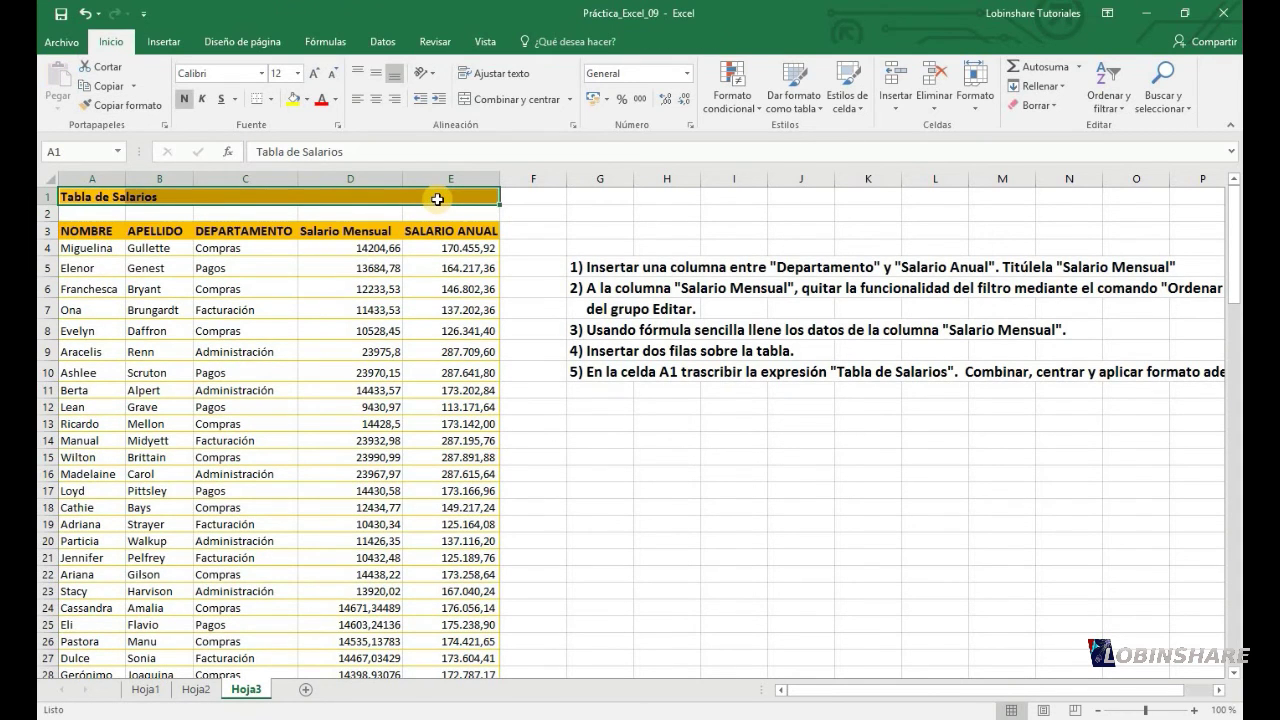
{"action": "left_click", "coordinate": [492, 101]}
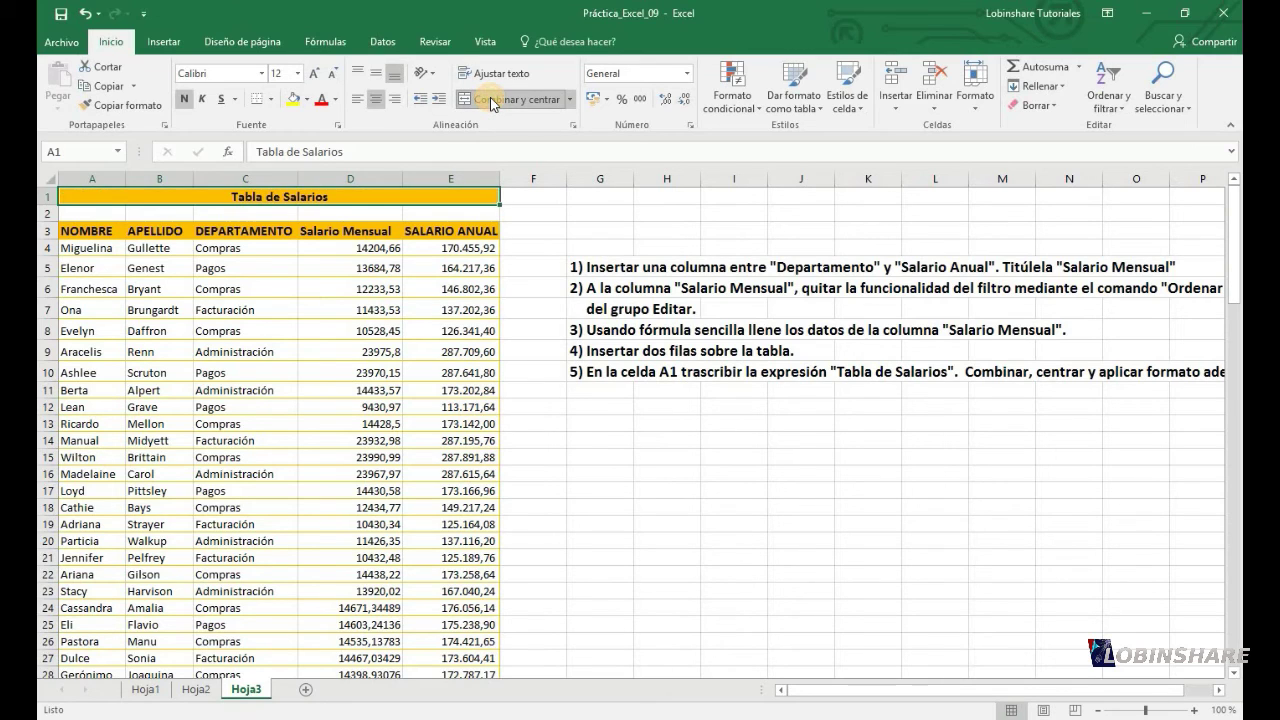
{"action": "left_click", "coordinate": [333, 479]}
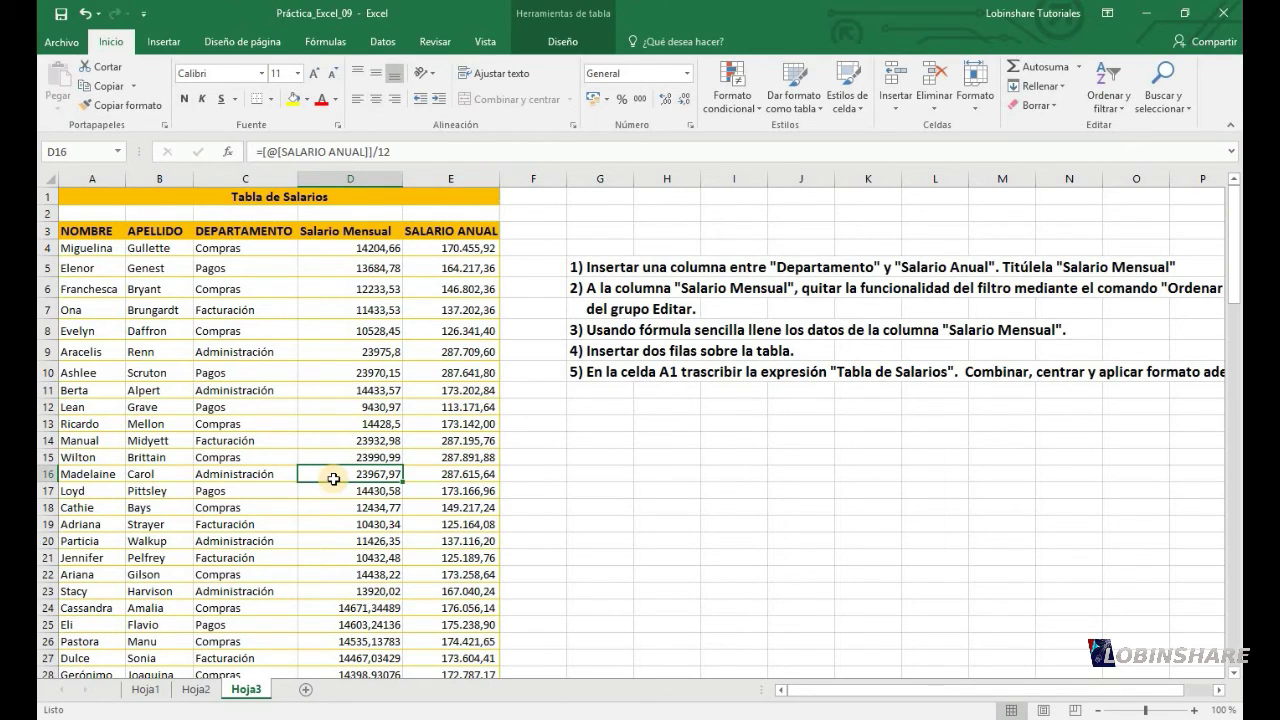
{"action": "left_click", "coordinate": [897, 112]}
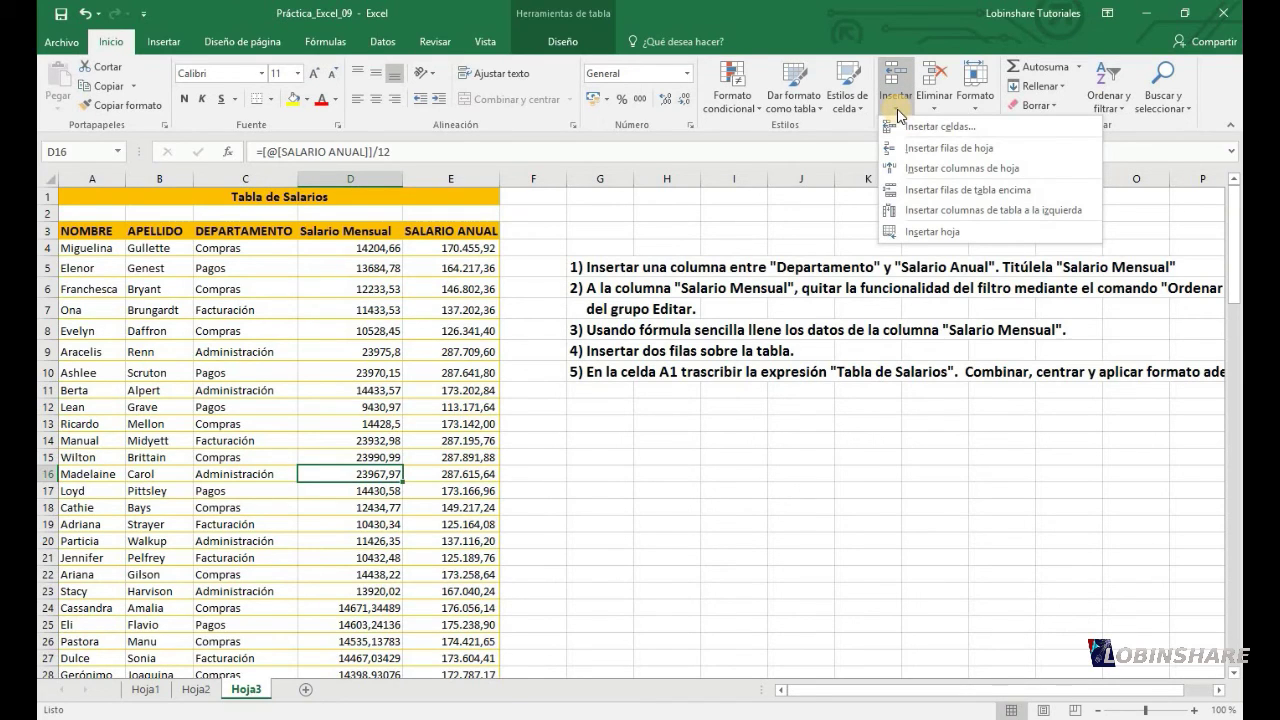
{"action": "left_click", "coordinate": [938, 116]}
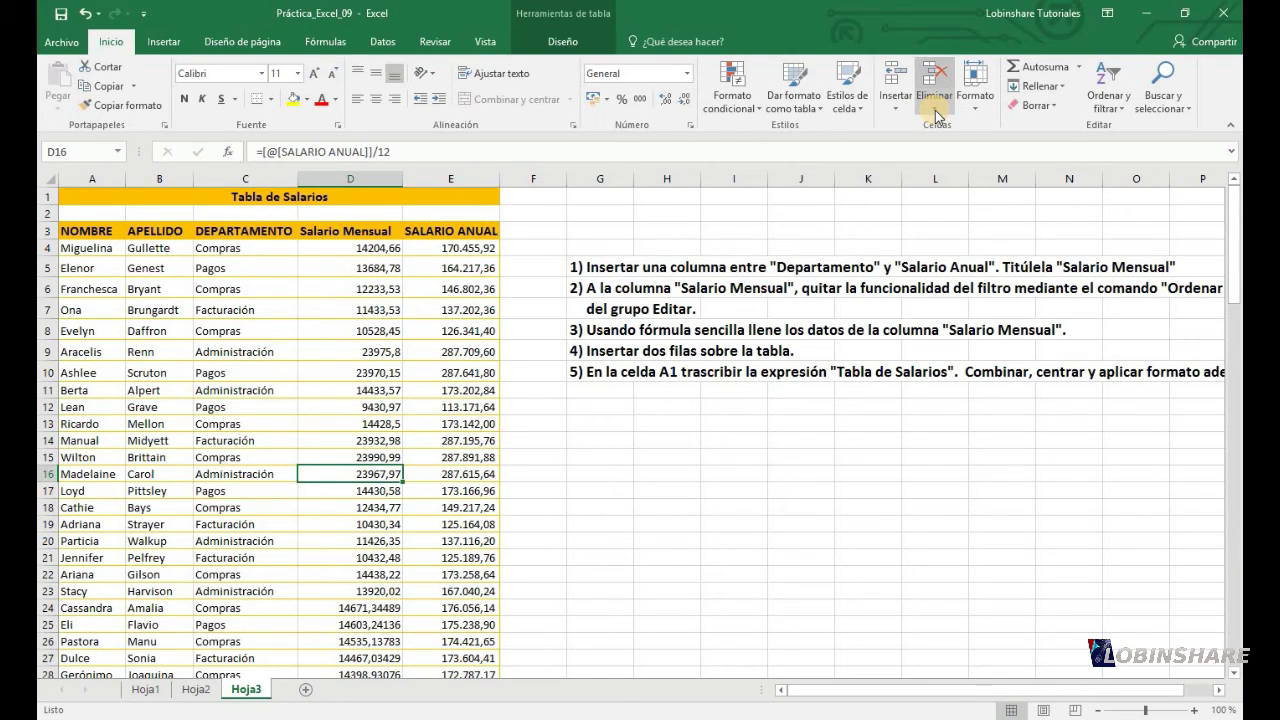
{"action": "left_click", "coordinate": [938, 116]}
{"action": "left_click", "coordinate": [225, 405]}
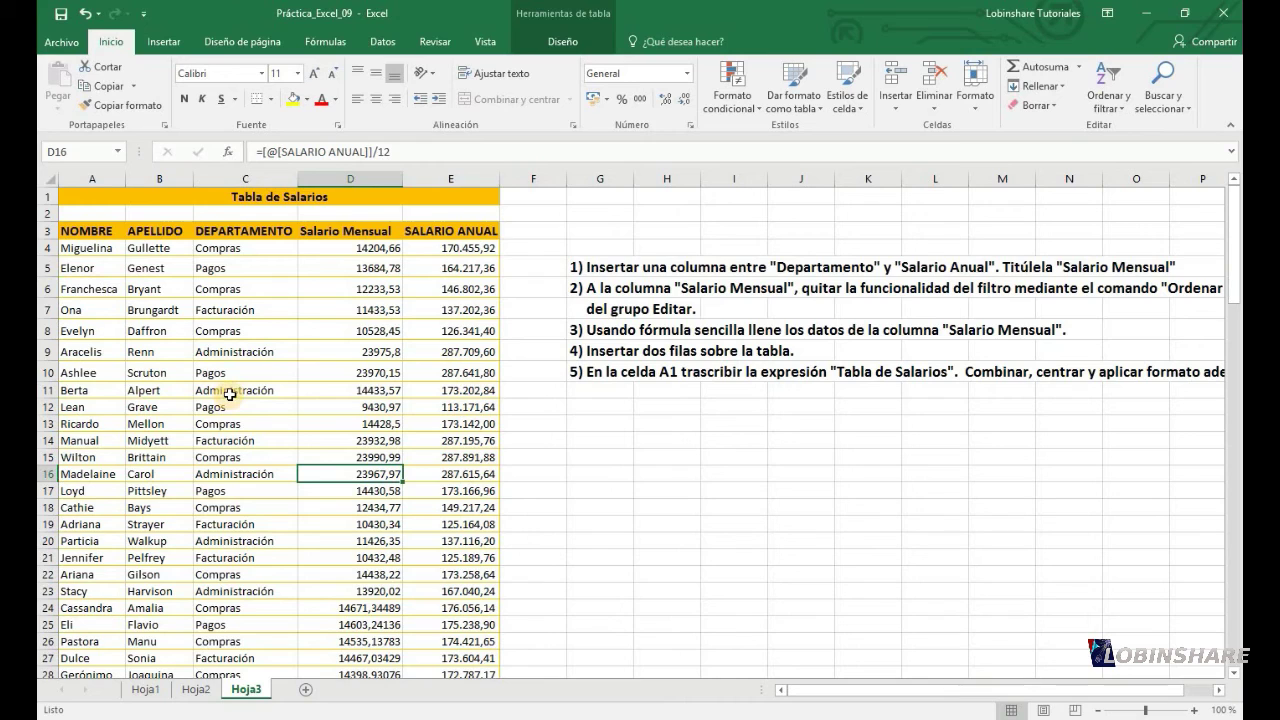
{"action": "left_click", "coordinate": [370, 178]}
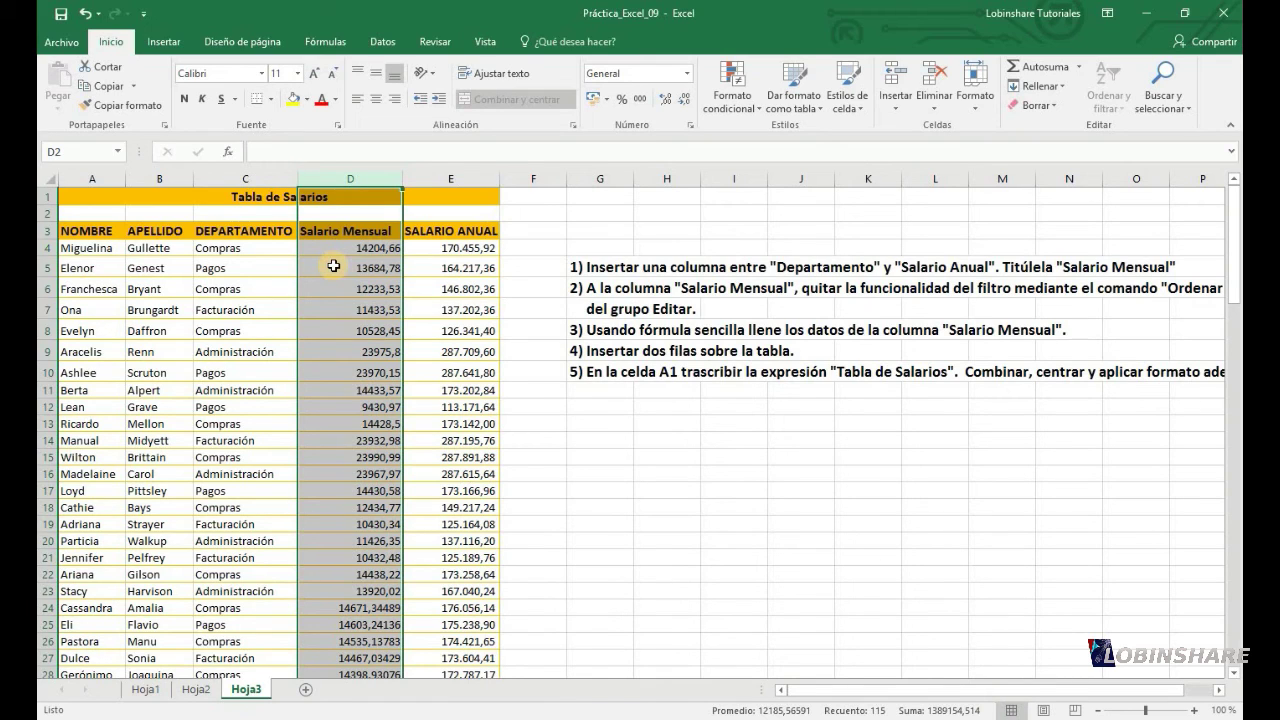
{"action": "right_click", "coordinate": [334, 267]}
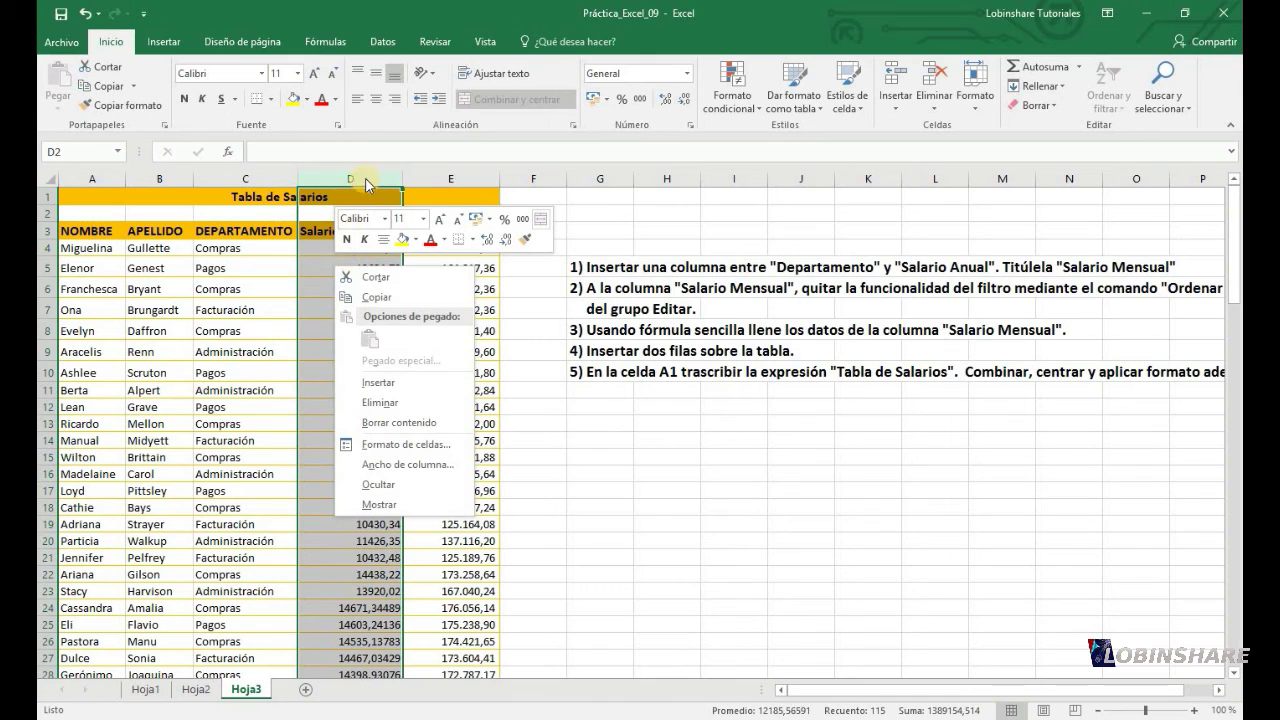
{"action": "left_click", "coordinate": [45, 392]}
{"action": "left_click_drag", "start_coordinate": [45, 392], "coordinate": [52, 449]}
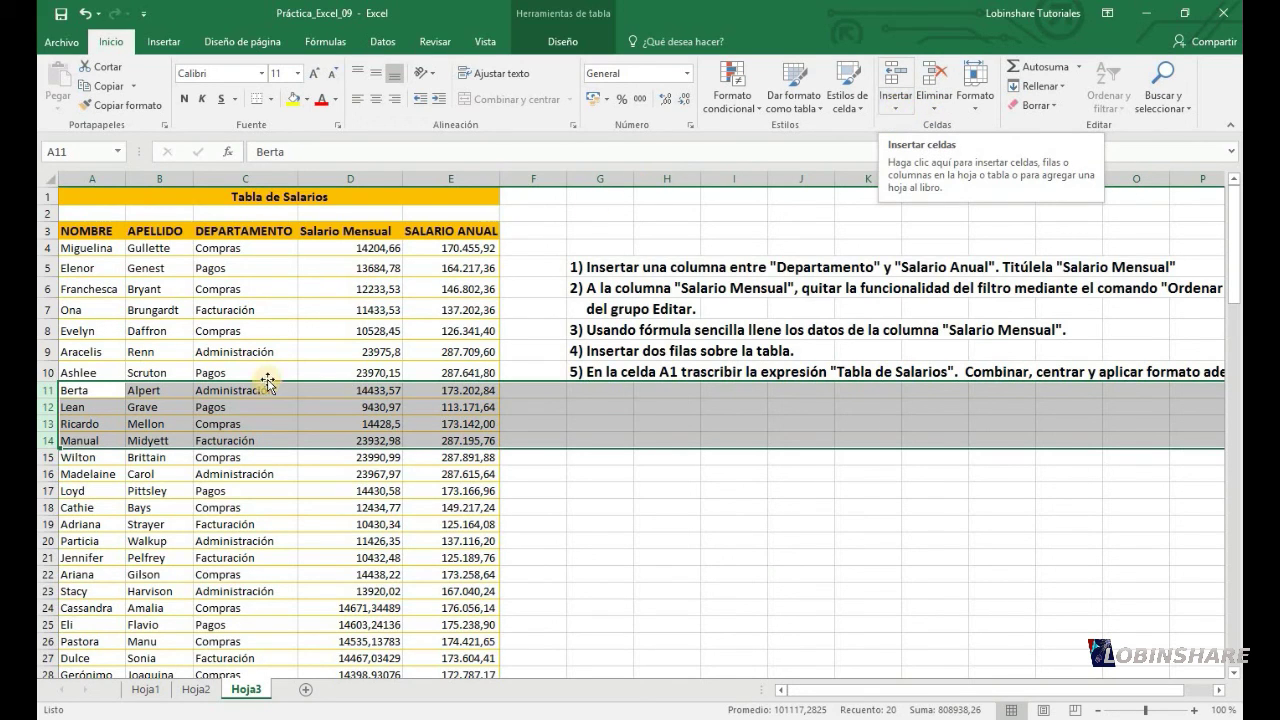
{"action": "right_click", "coordinate": [107, 402]}
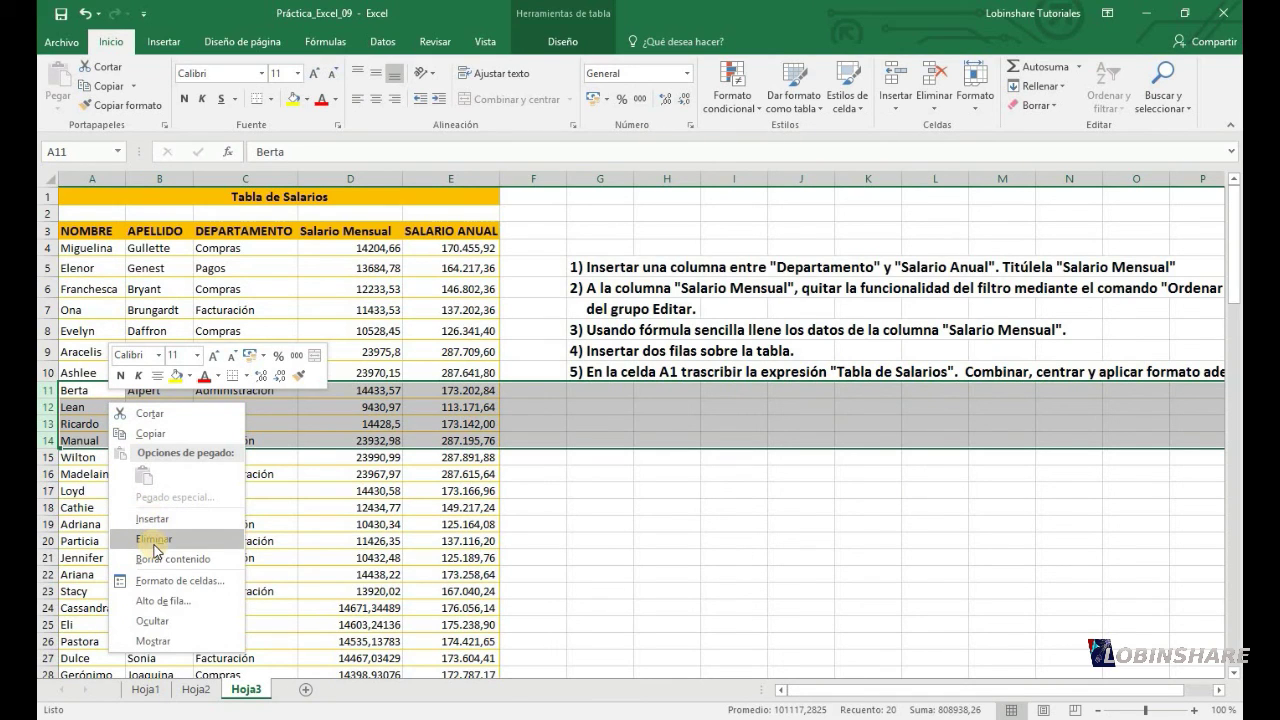
{"action": "left_click", "coordinate": [155, 548]}
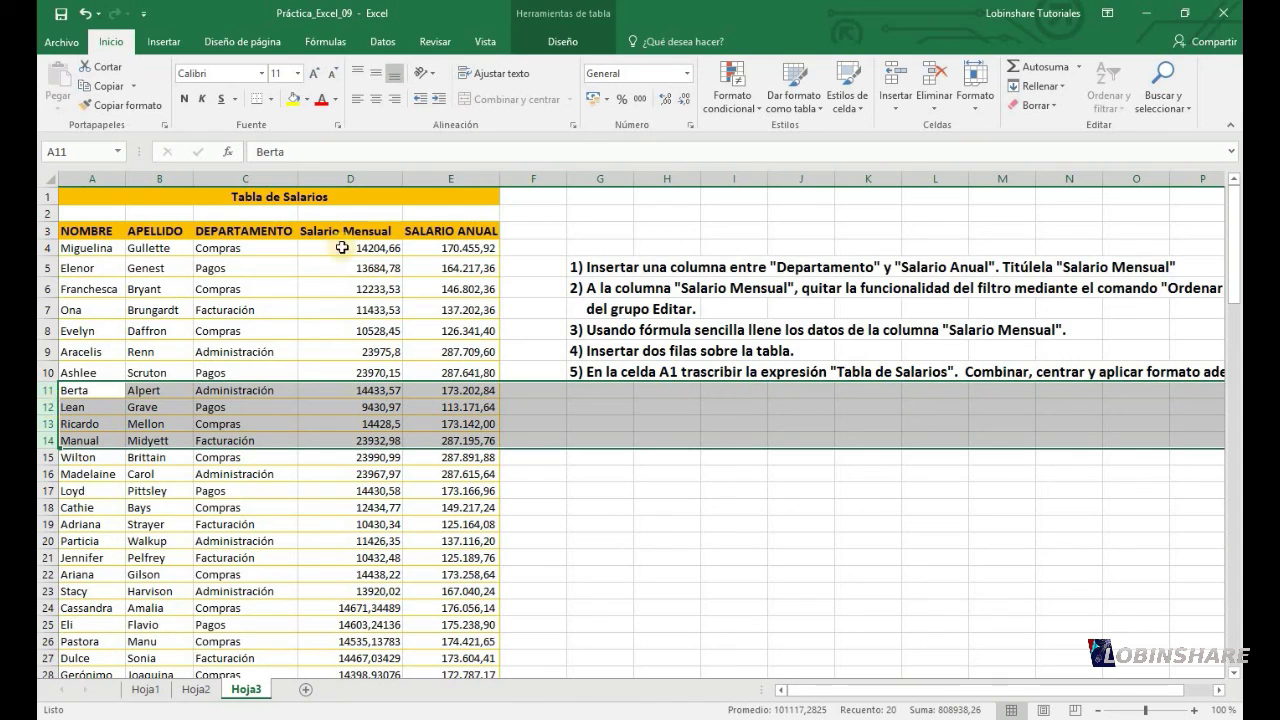
{"action": "left_click", "coordinate": [891, 114]}
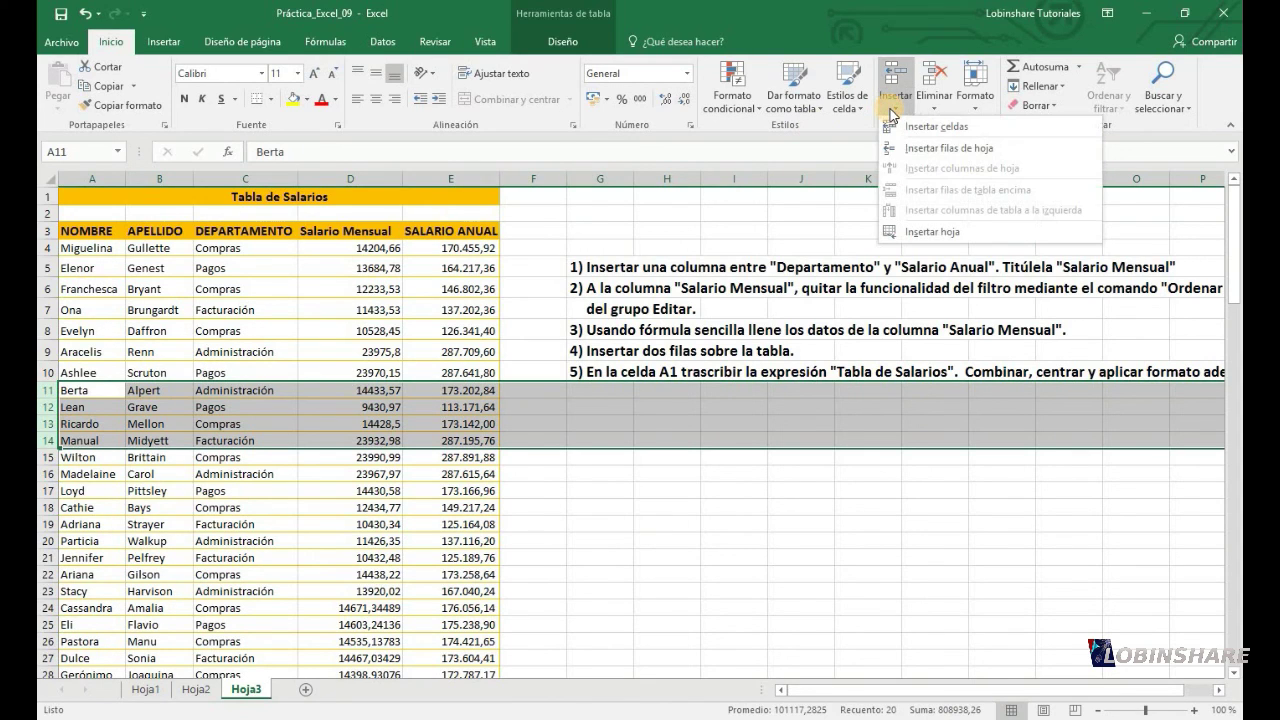
{"action": "left_click", "coordinate": [930, 113]}
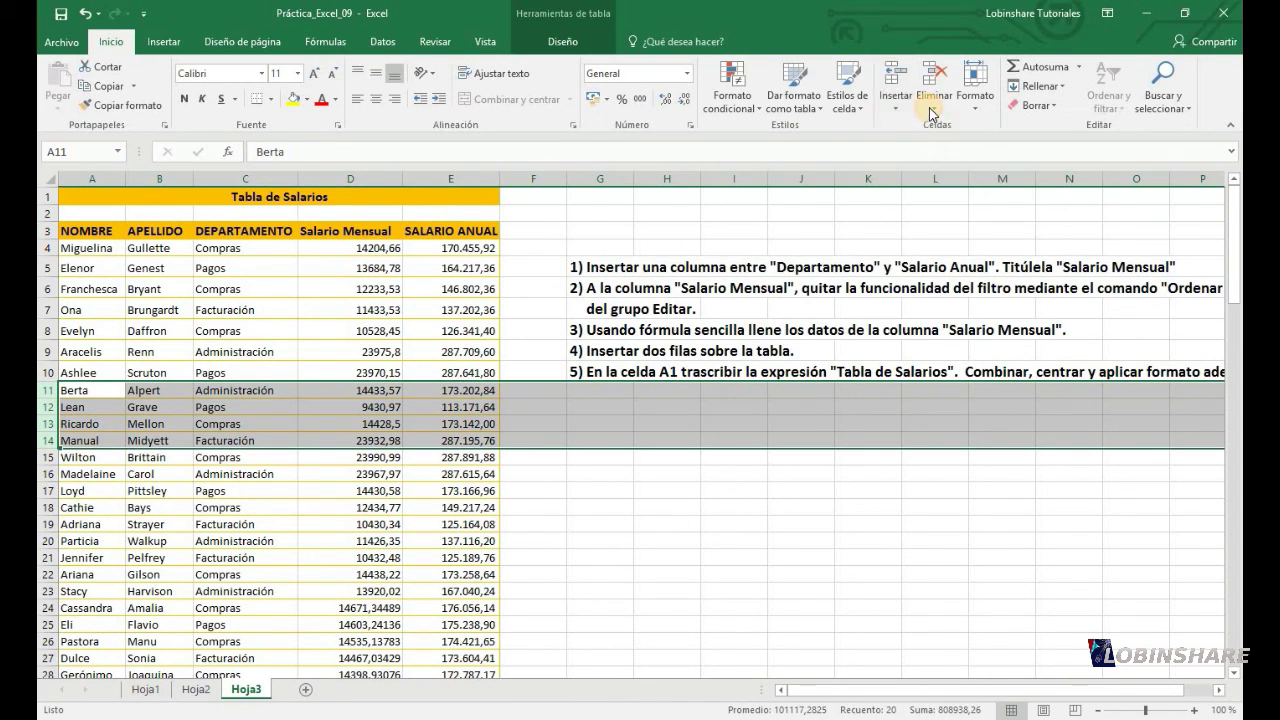
{"action": "left_click", "coordinate": [930, 113]}
{"action": "left_click", "coordinate": [895, 105]}
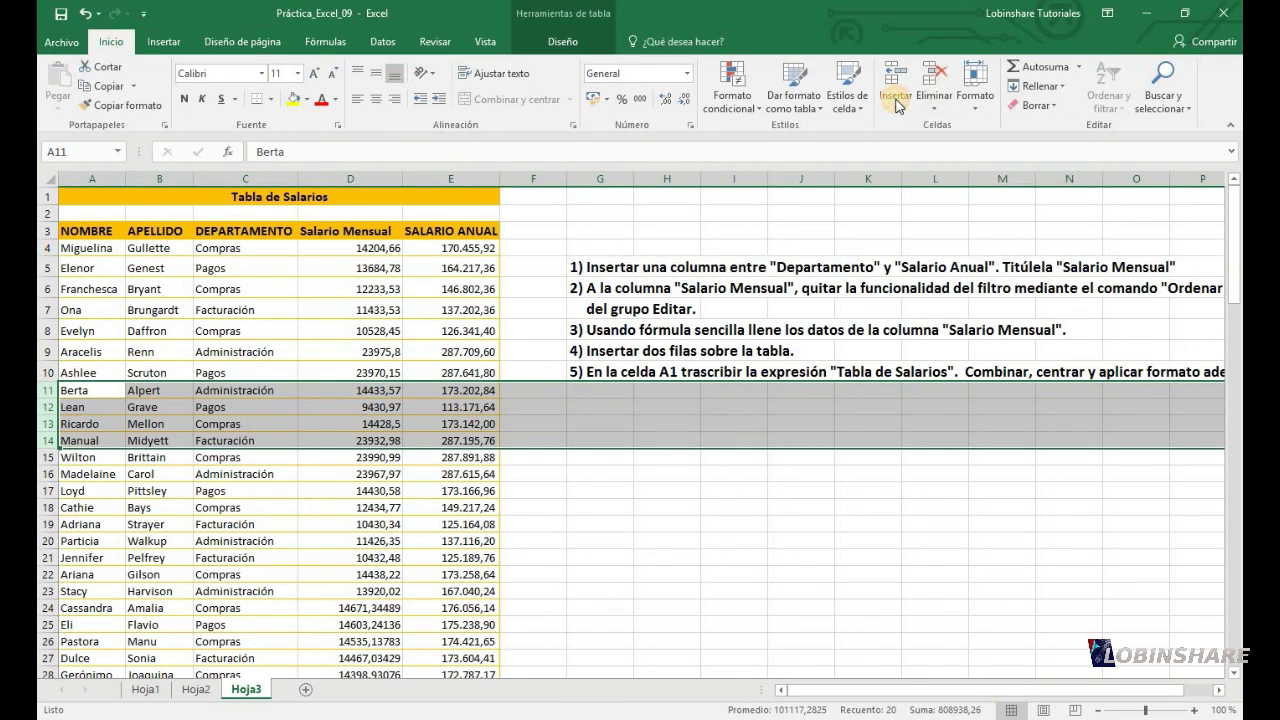
{"action": "left_click", "coordinate": [895, 105]}
{"action": "left_click", "coordinate": [930, 111]}
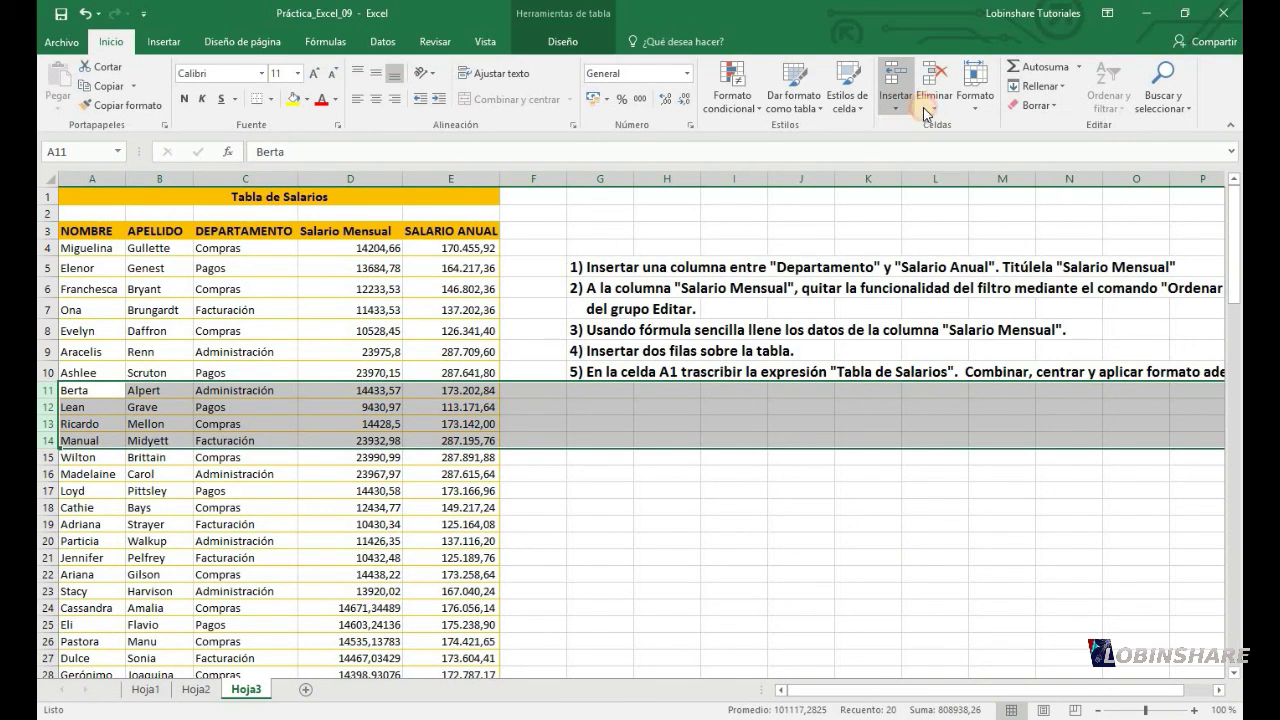
{"action": "left_click", "coordinate": [930, 111]}
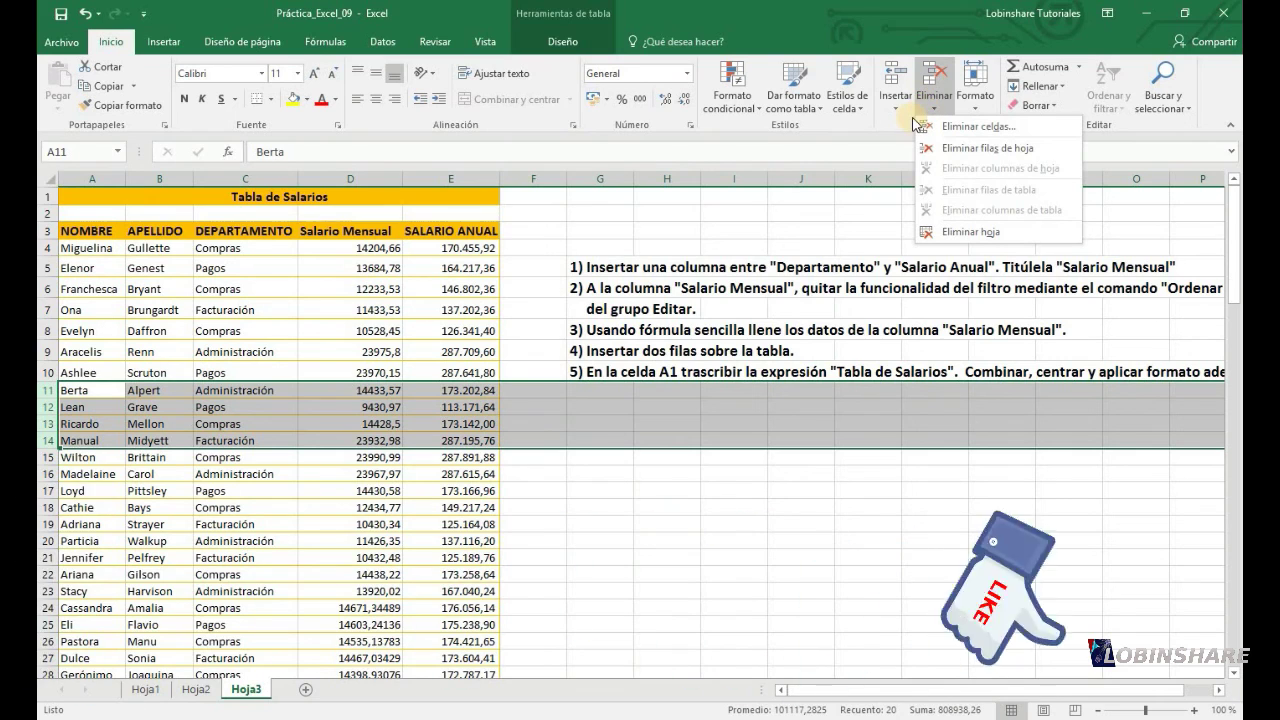